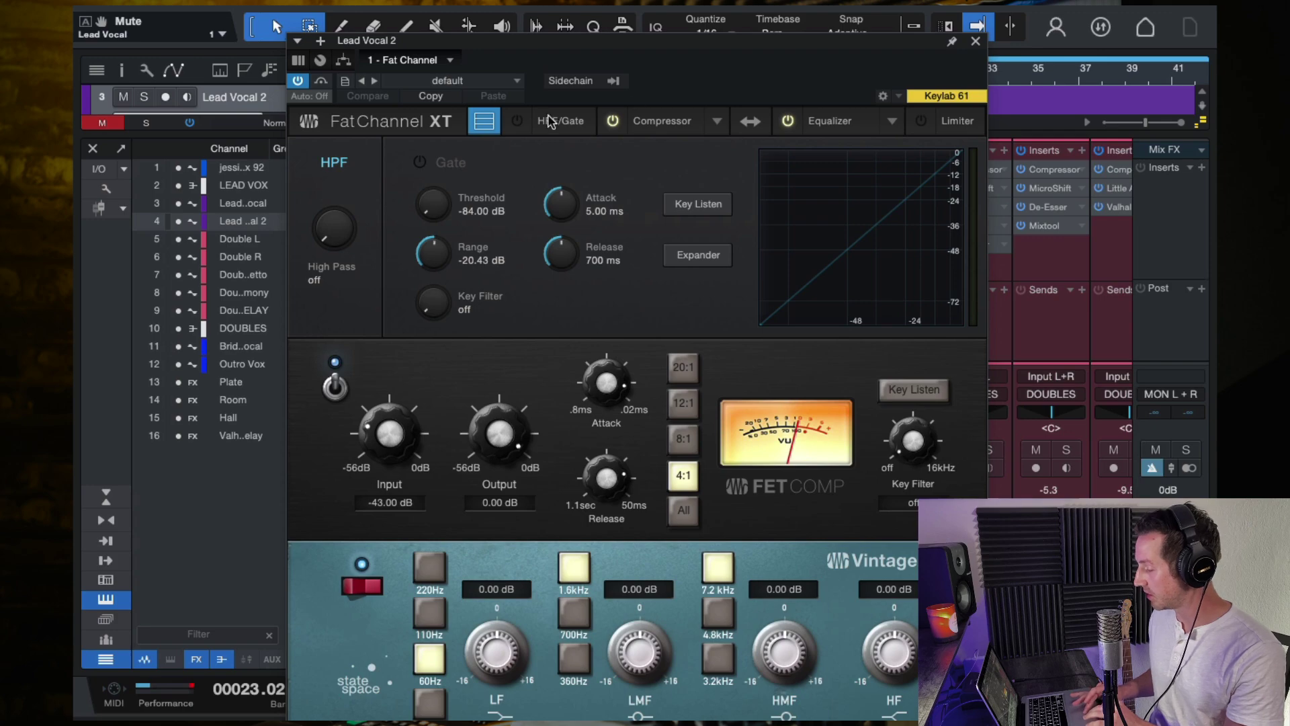
# Switch Fat Channel XT from the all-processors view to the single-processor view and turn off the Equalizer
pyautogui.click(491, 120)
pyautogui.click(788, 120)
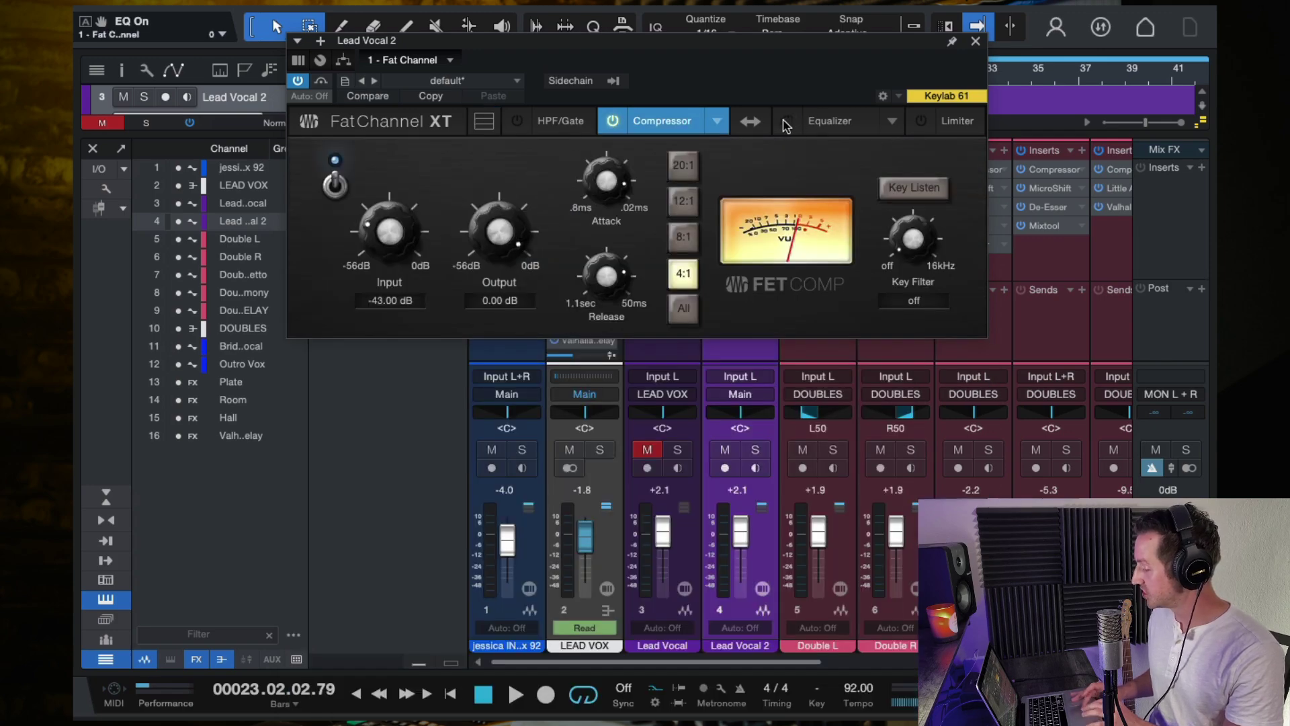
# Choose the FET model as the Fat Channel compressor and move the plug-in window down to uncover the timeline ruler
pyautogui.click(717, 121)
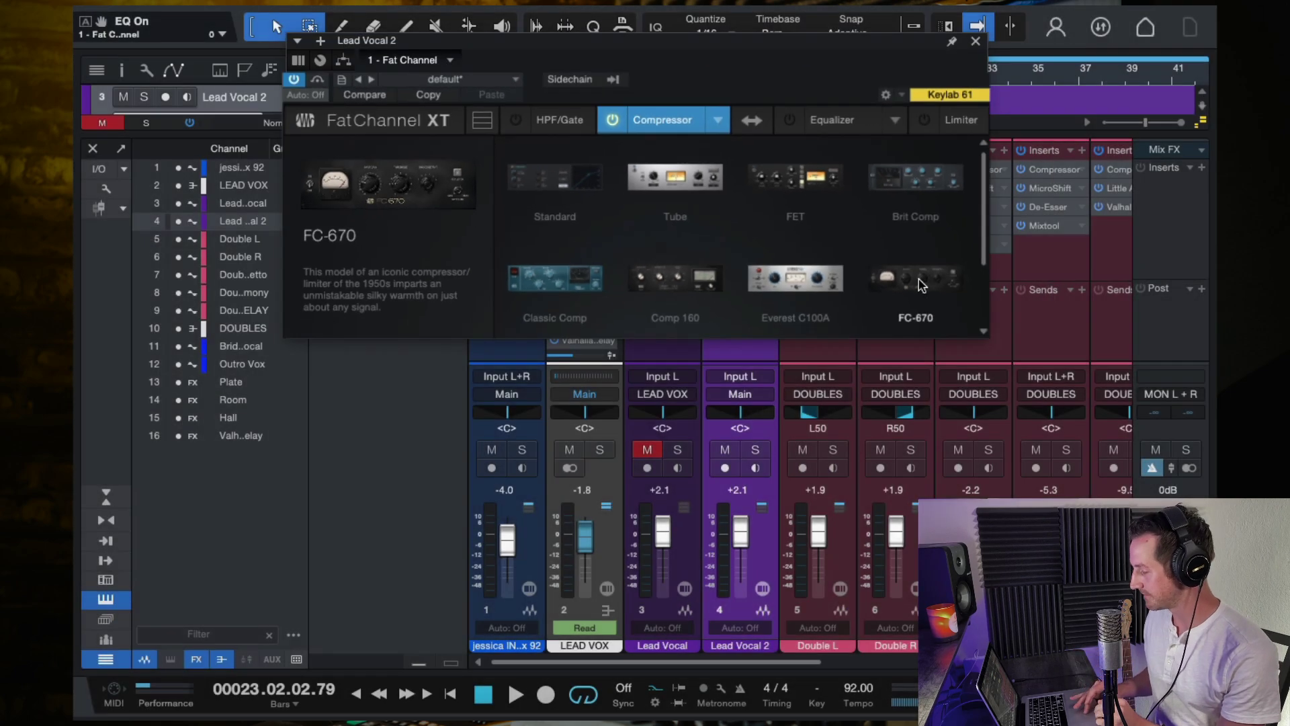
pyautogui.click(1048, 202)
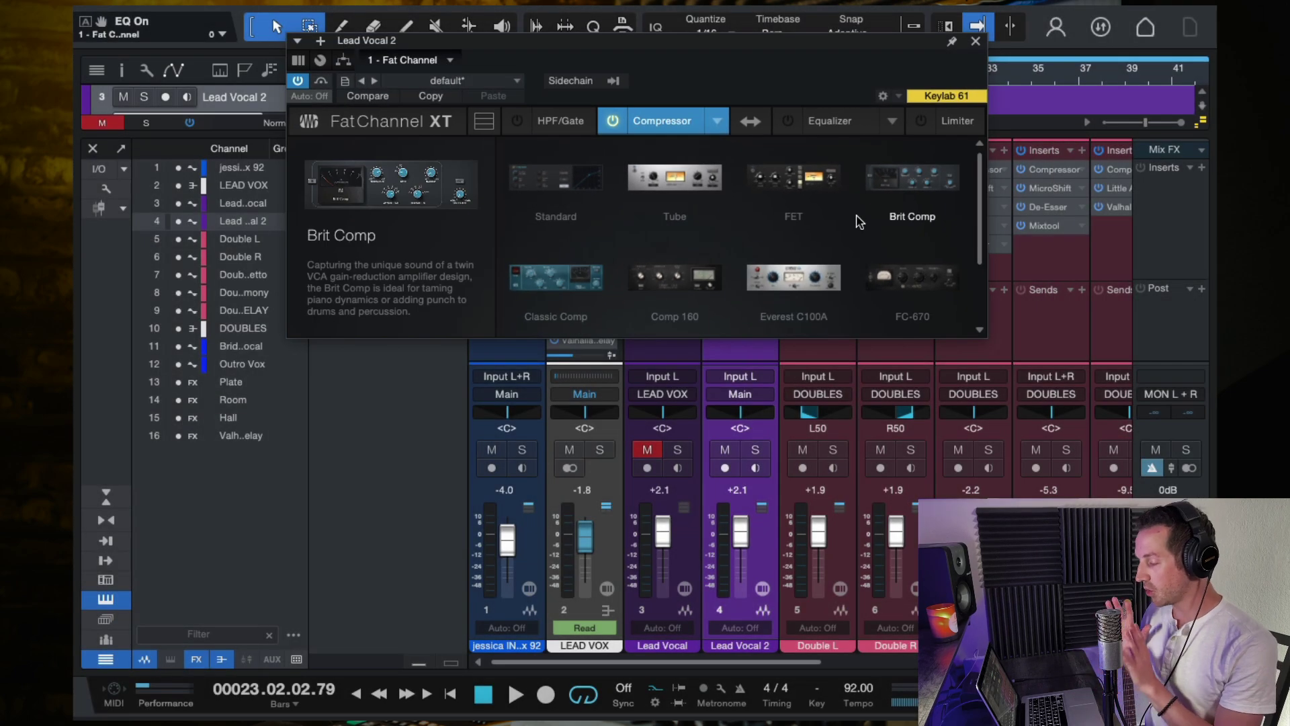
pyautogui.doubleClick(793, 192)
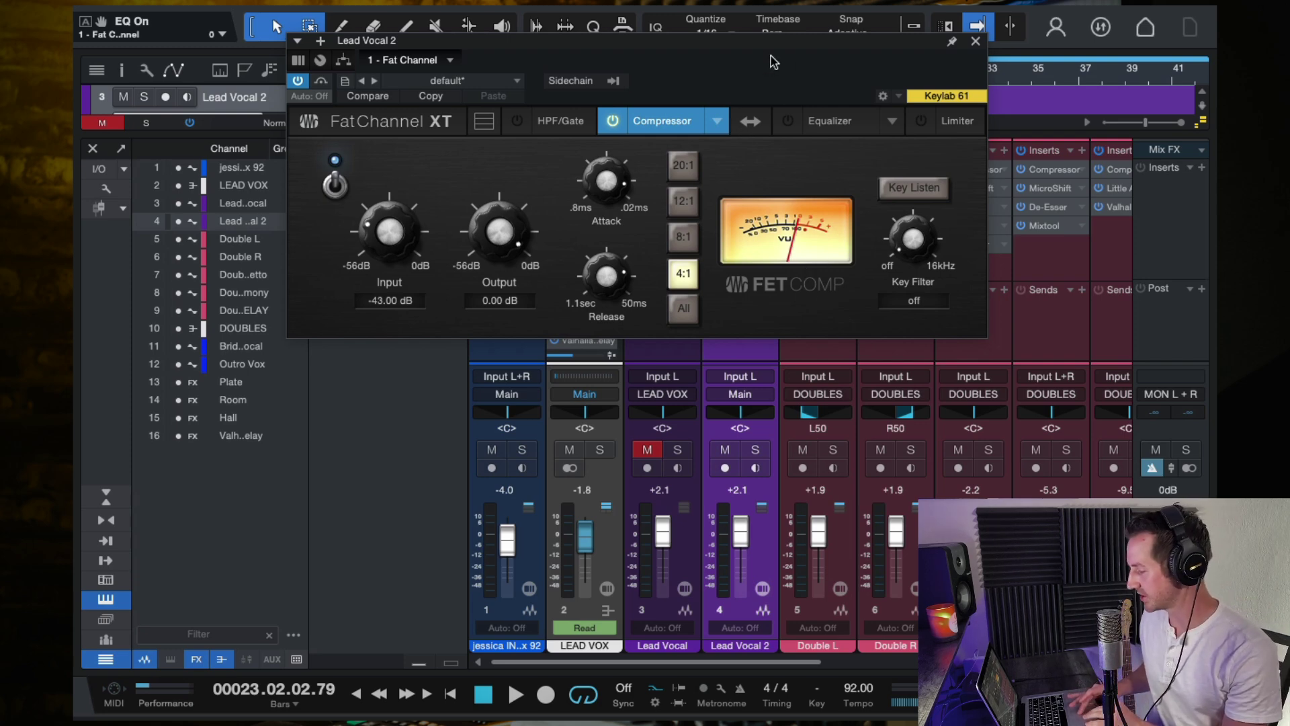
pyautogui.moveTo(766, 57); pyautogui.dragTo(778, 164)
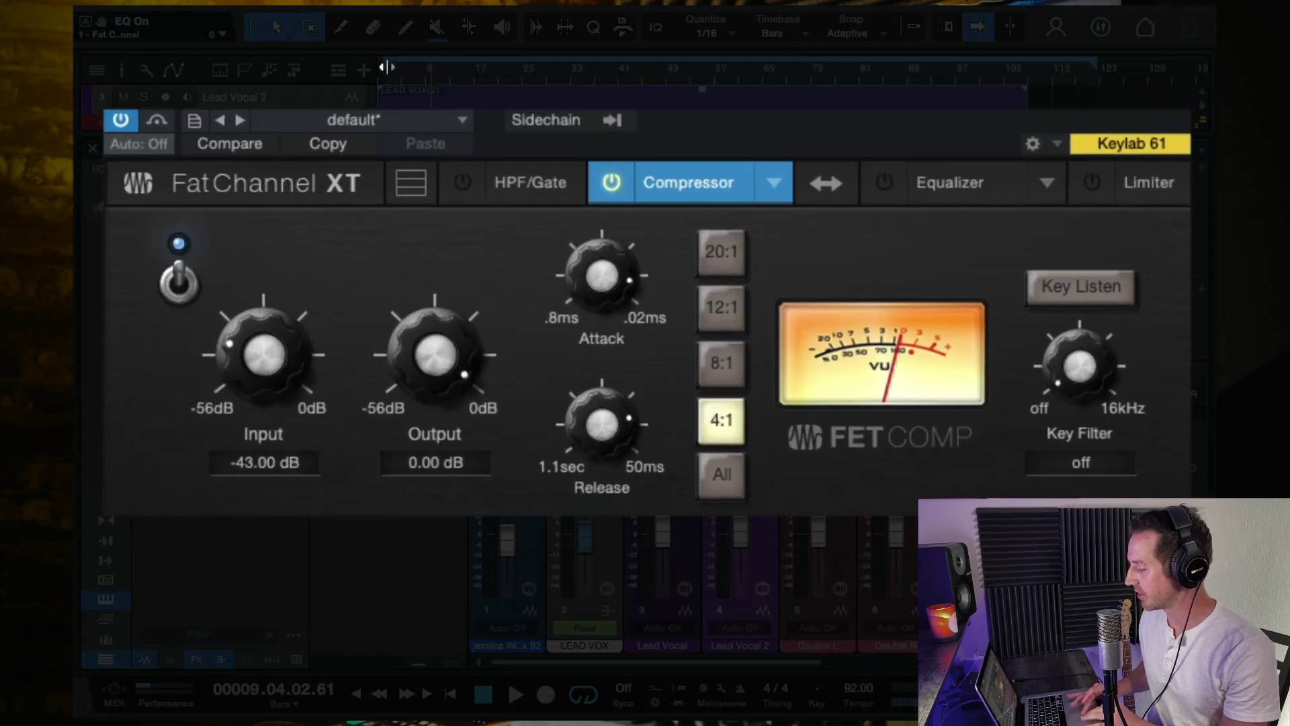
# Play back Lead Vocal 2 and shorten the loop range to about bars 19 to 25
pyautogui.click(483, 69)
pyautogui.press('space')
pyautogui.scroll(3, 504, 89)
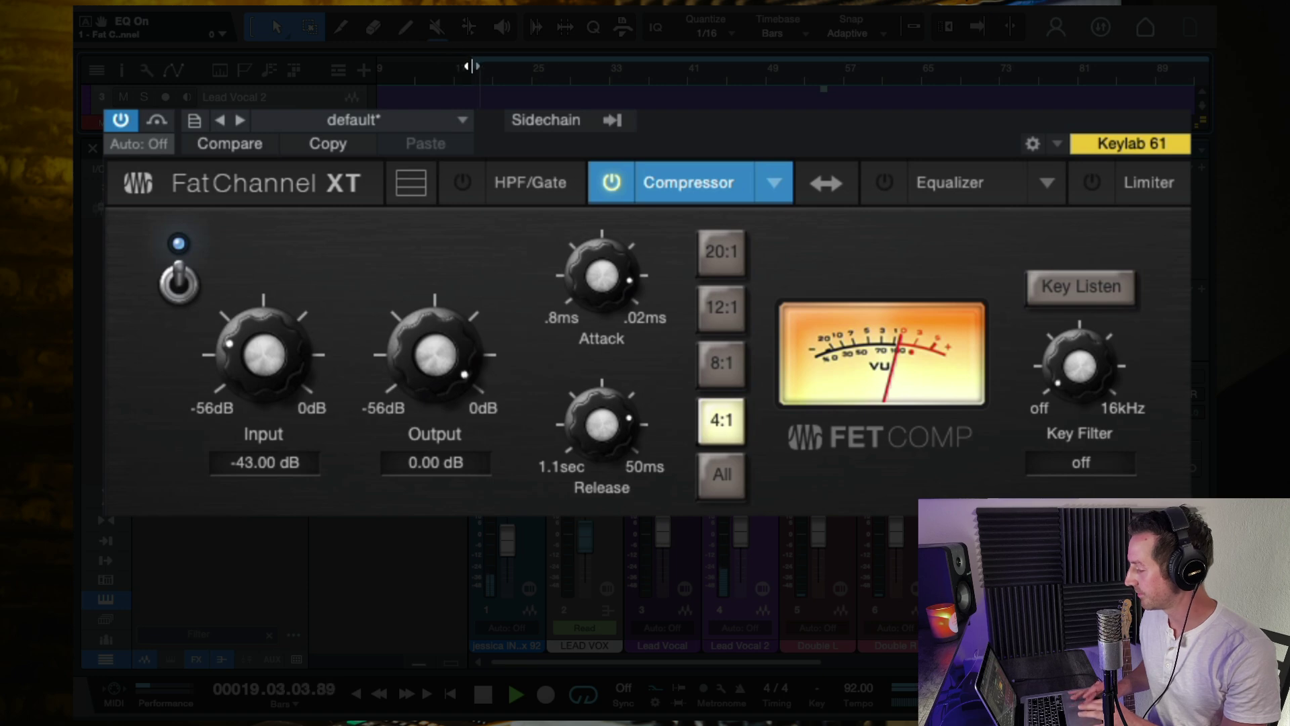
pyautogui.scroll(-3, 920, 69)
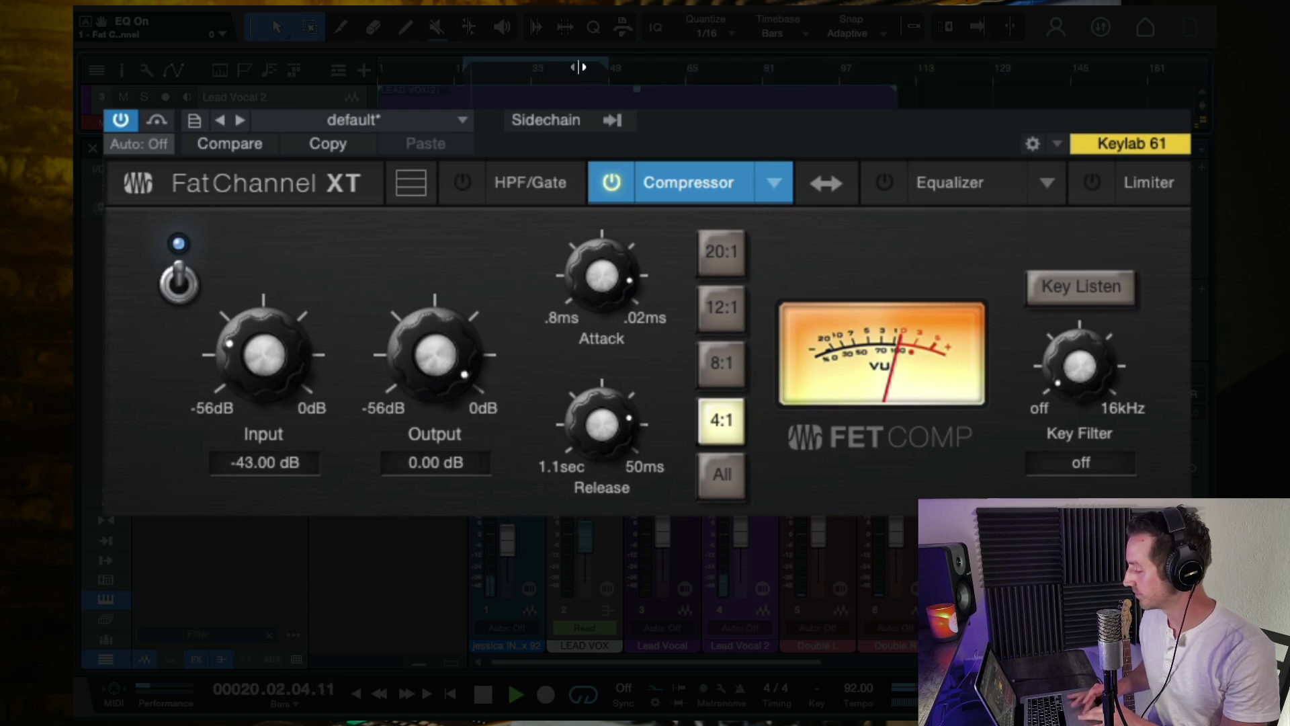
pyautogui.scroll(2, 497, 75)
pyautogui.scroll(2, 498, 75)
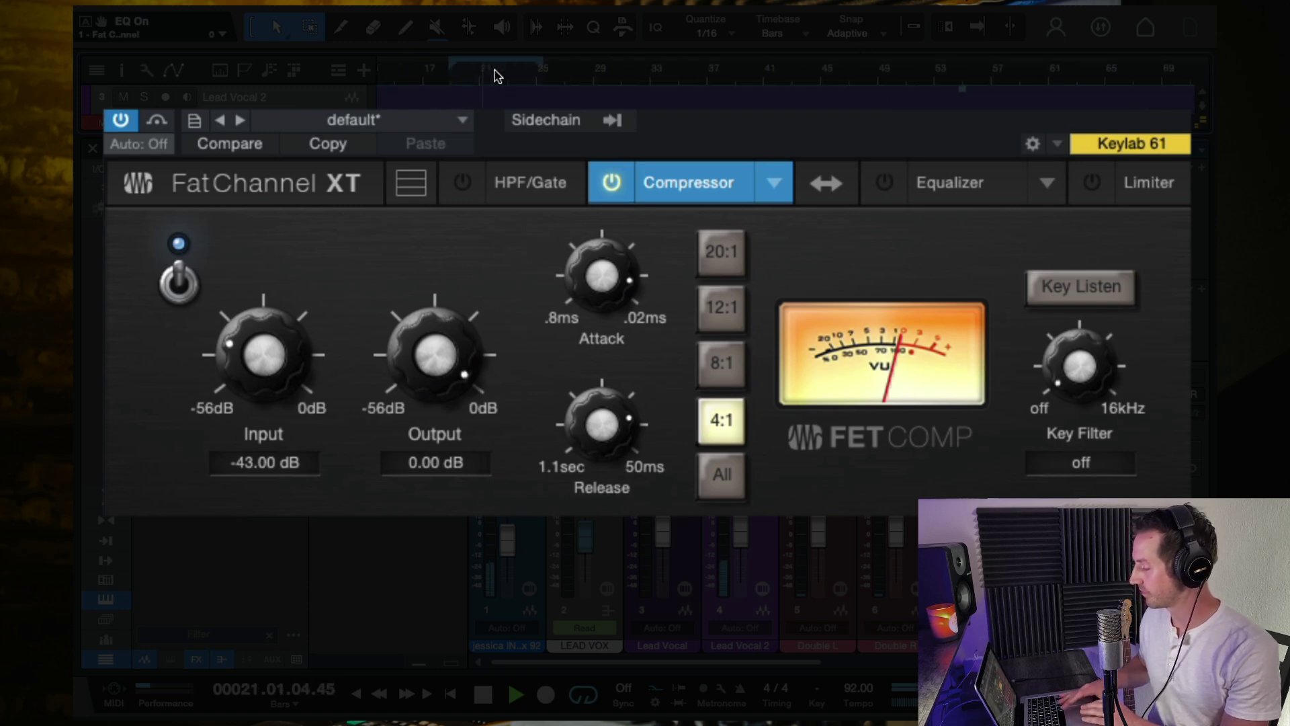
pyautogui.press('space')
# Set the FET compressor's input to -27.04 dB and its output to -28.28 dB, both near mid-range
pyautogui.moveTo(256, 383); pyautogui.dragTo(348, 327)
pyautogui.moveTo(459, 346); pyautogui.dragTo(450, 479)
pyautogui.moveTo(282, 375); pyautogui.dragTo(274, 346)
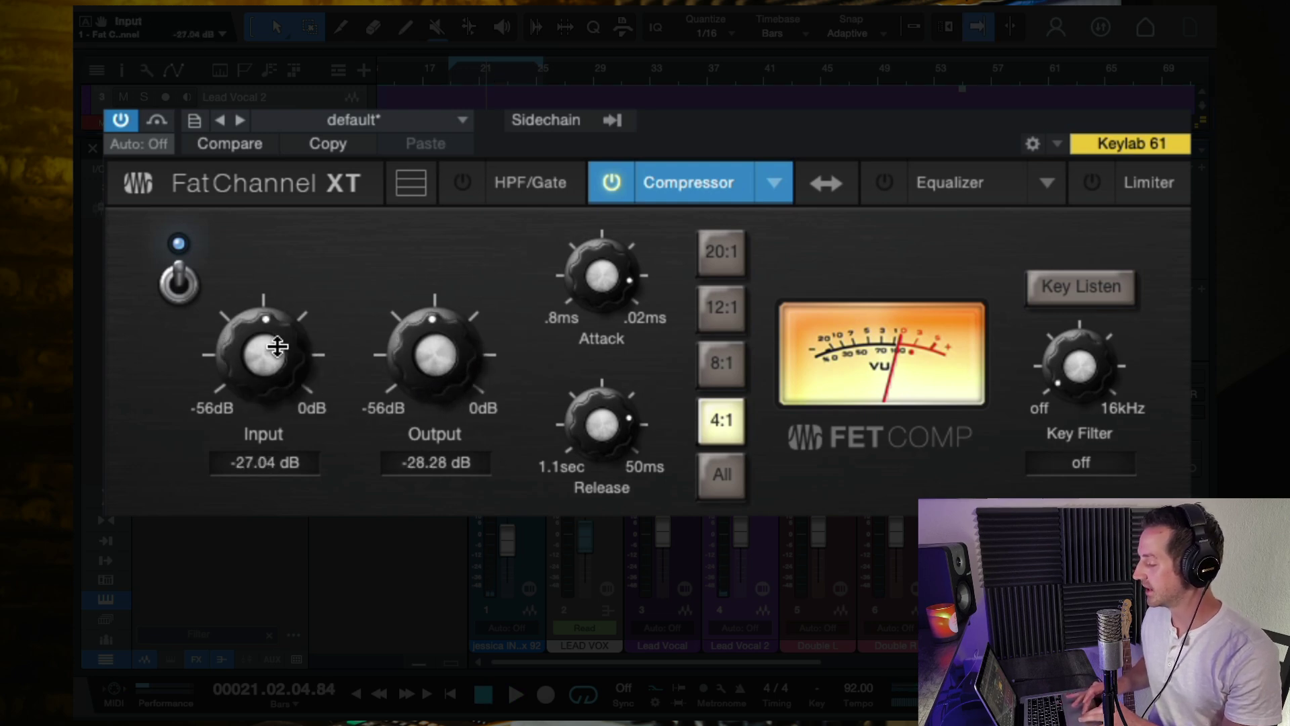
# Rebalance the FET compressor during playback, with the input at -21.72 dB and the output at -21.00 dB
pyautogui.press('space')
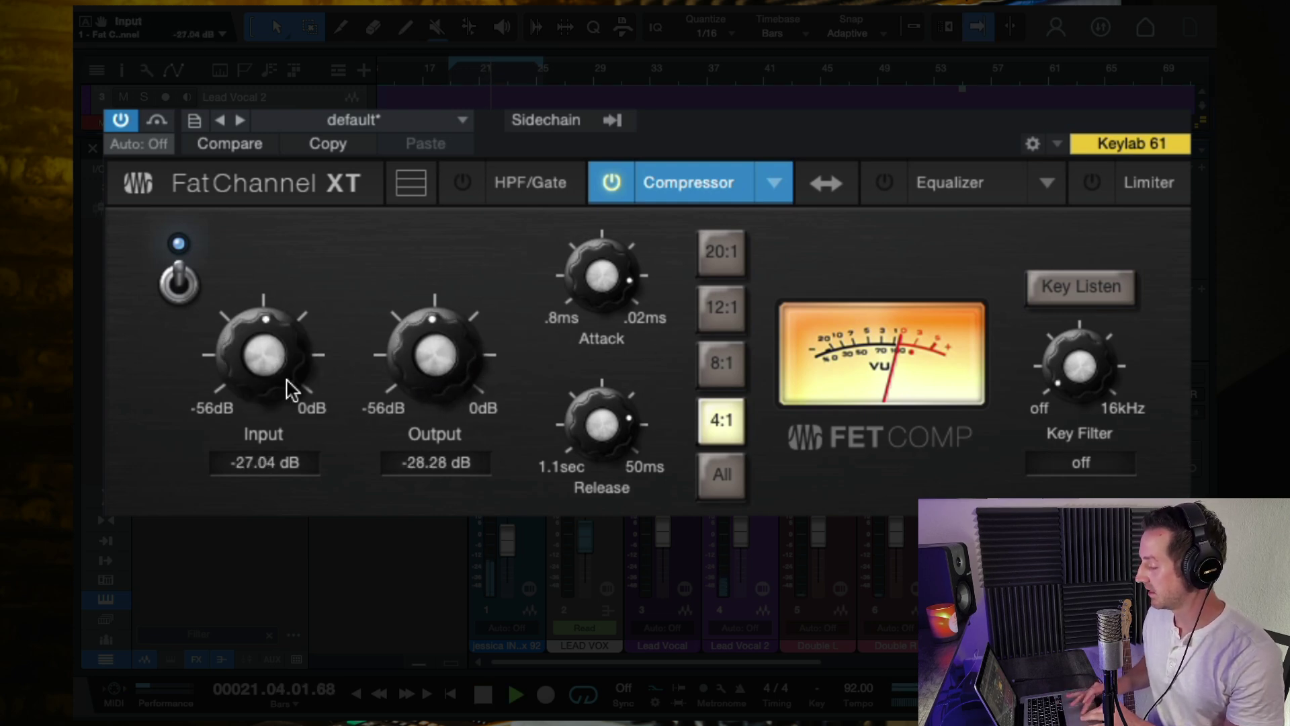
pyautogui.moveTo(279, 360); pyautogui.dragTo(360, 337)
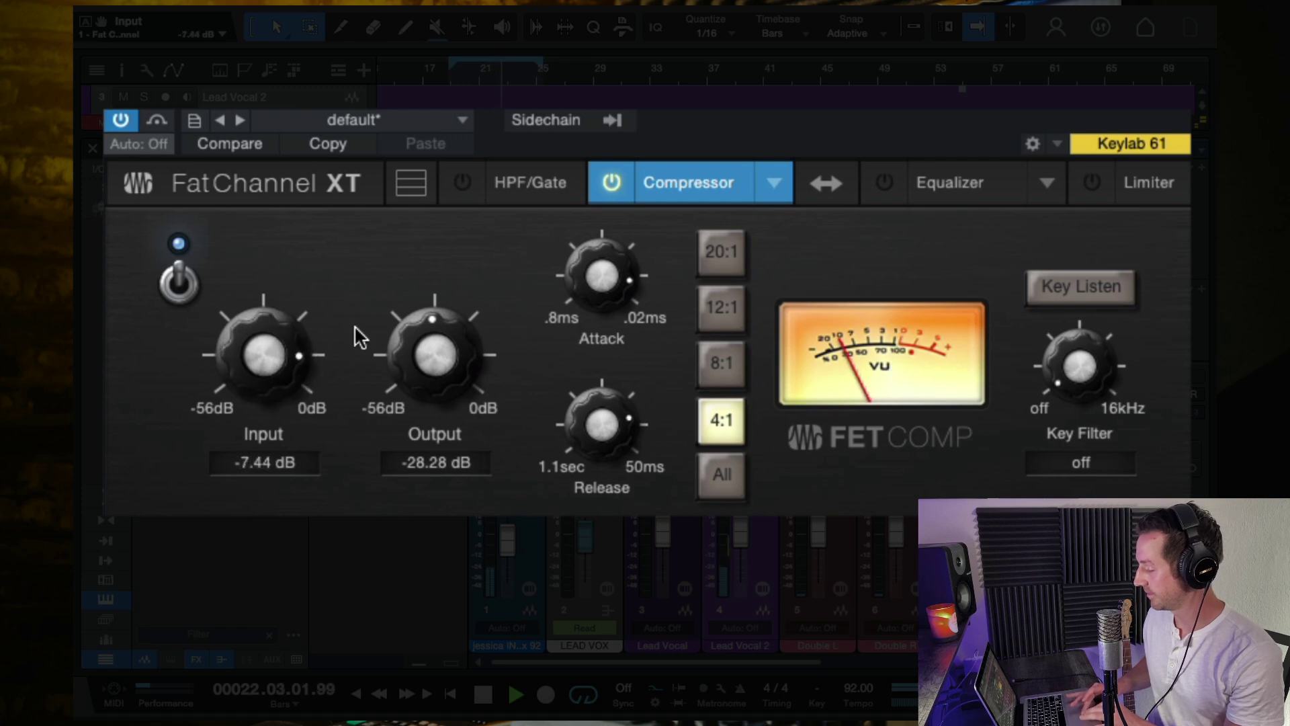
pyautogui.moveTo(428, 375); pyautogui.dragTo(426, 356)
pyautogui.moveTo(296, 383); pyautogui.dragTo(241, 437)
pyautogui.moveTo(454, 344); pyautogui.dragTo(461, 326)
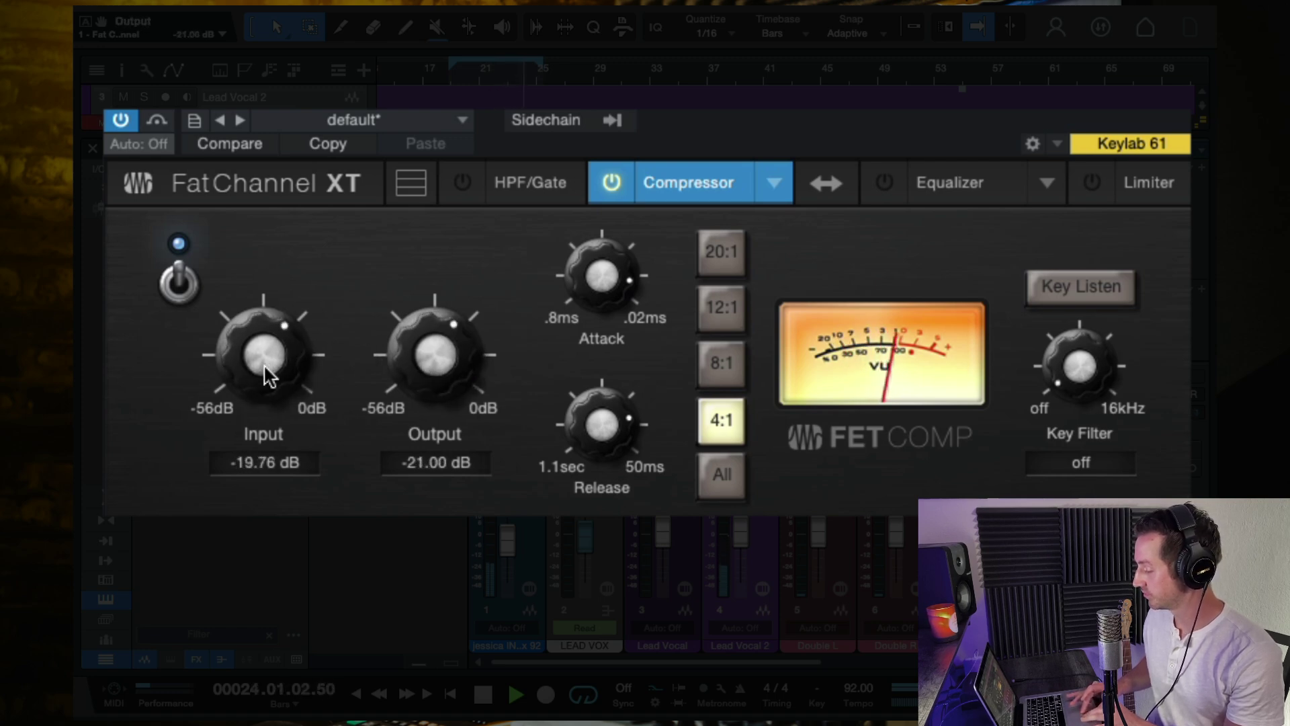
pyautogui.moveTo(268, 371); pyautogui.dragTo(265, 384)
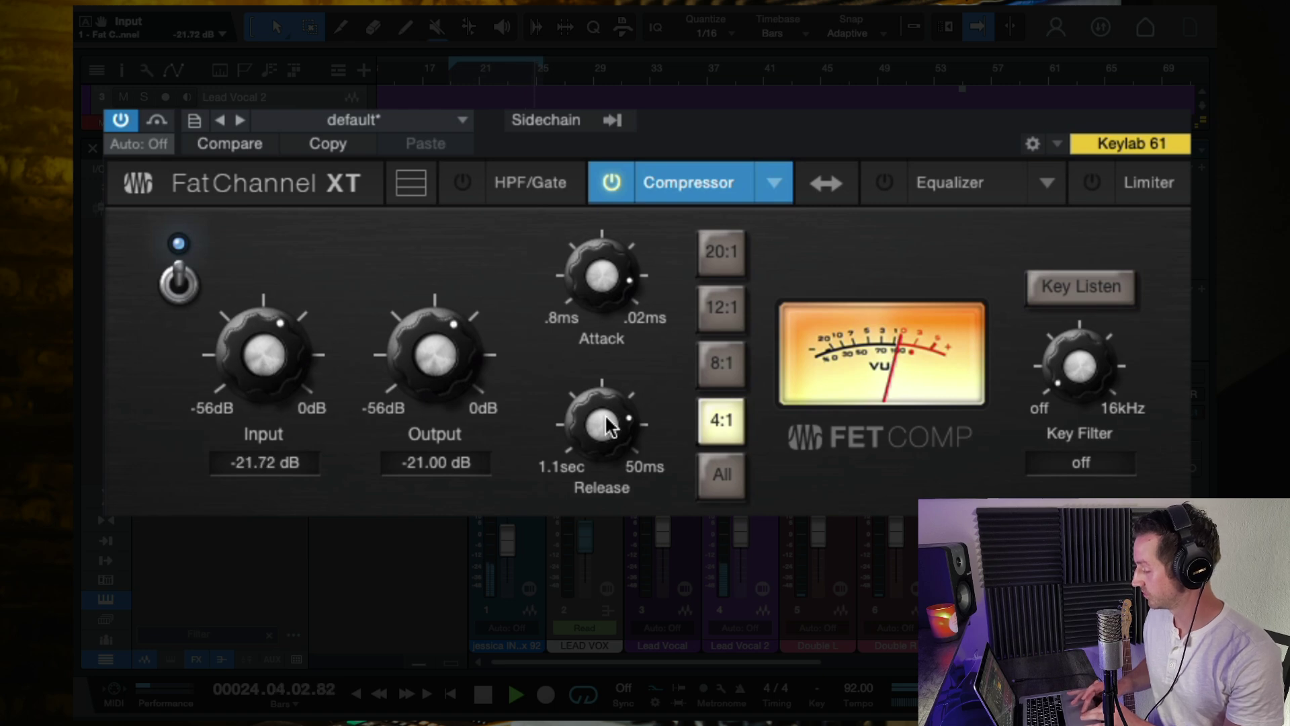
# Set the compressor's release to 50 ms and attack near mid-range, and adjust input to -14.16 dB and output to -24.92 dB
pyautogui.moveTo(602, 426); pyautogui.dragTo(617, 309)
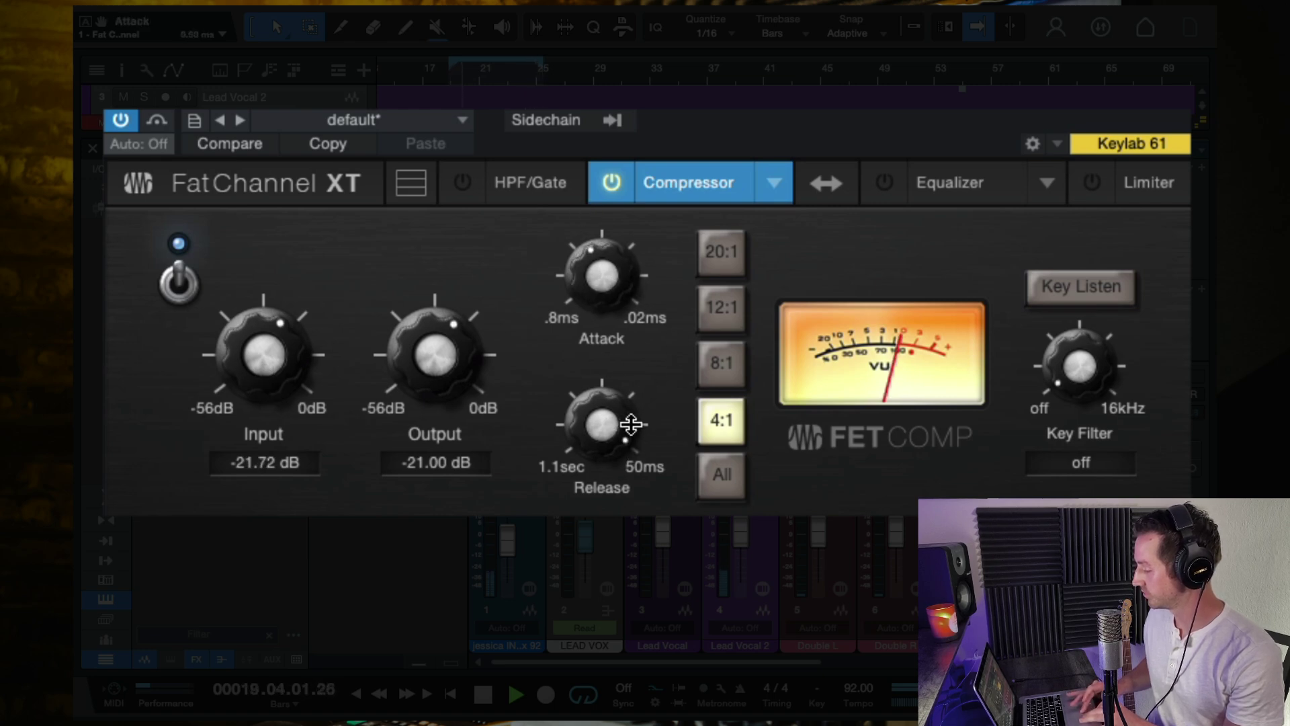
pyautogui.moveTo(260, 360); pyautogui.dragTo(262, 334)
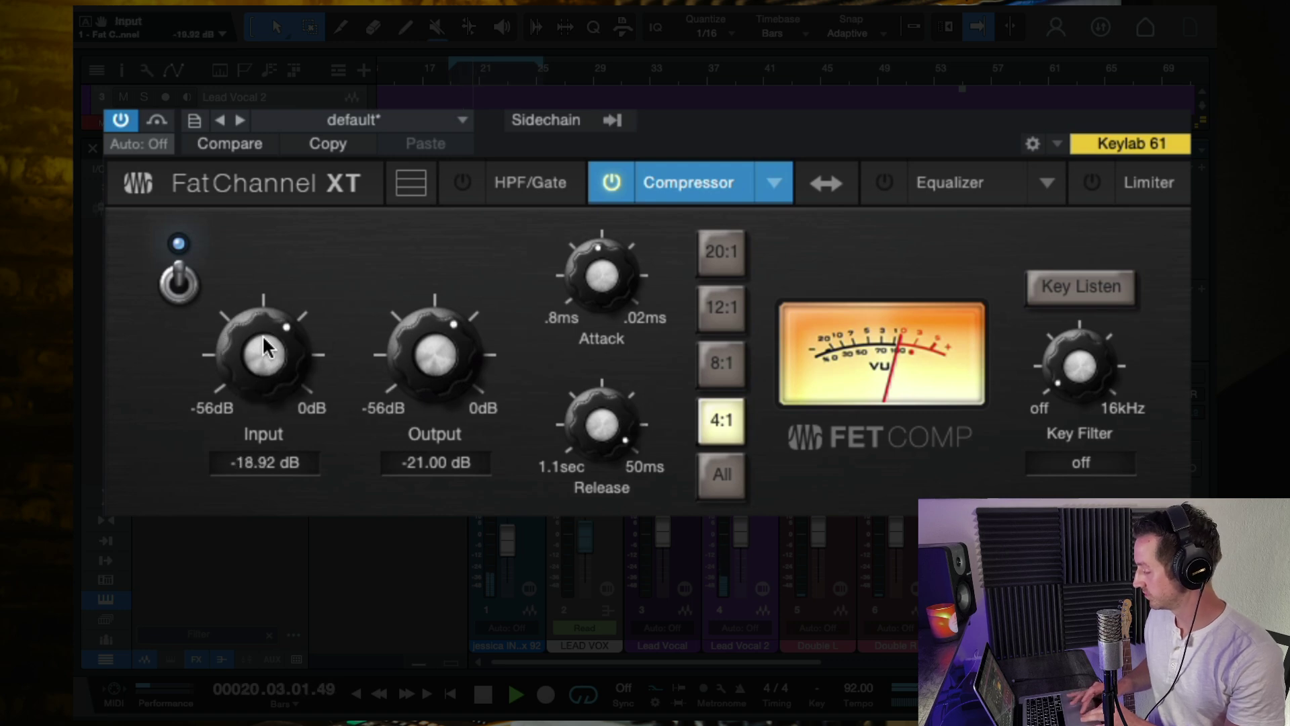
pyautogui.moveTo(426, 361); pyautogui.dragTo(417, 377)
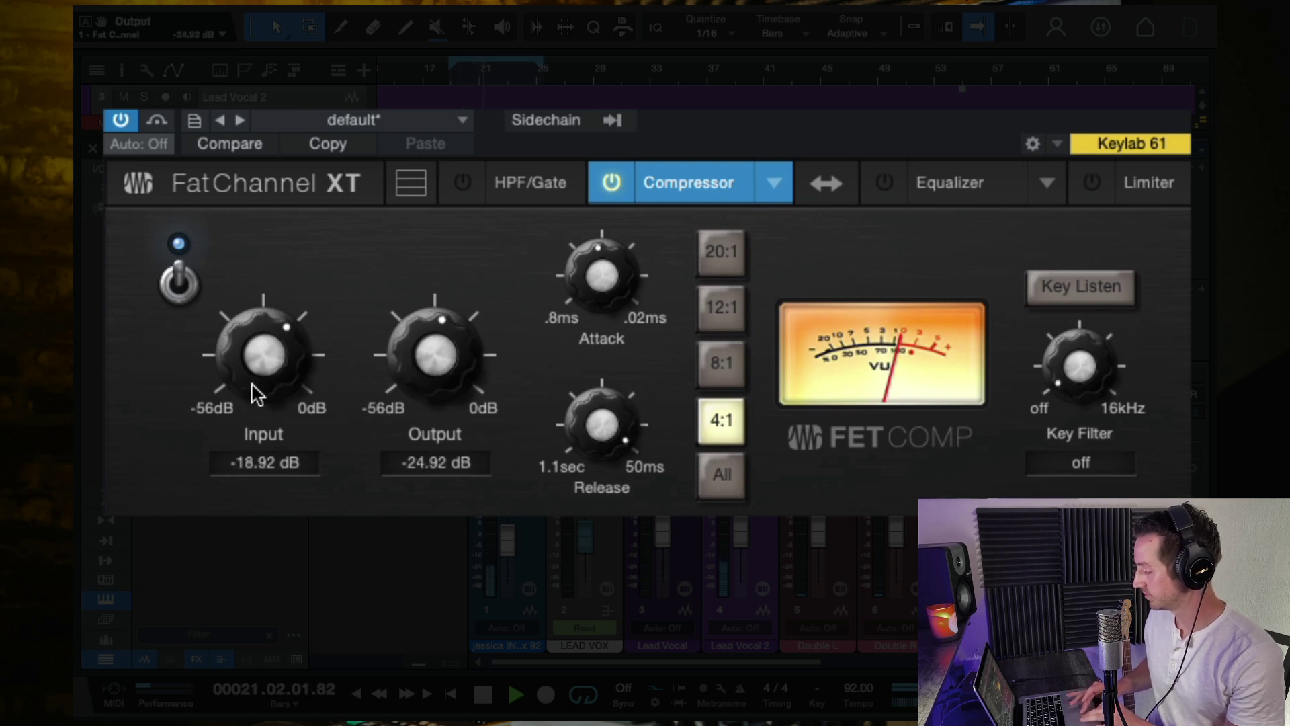
pyautogui.moveTo(248, 366); pyautogui.dragTo(251, 335)
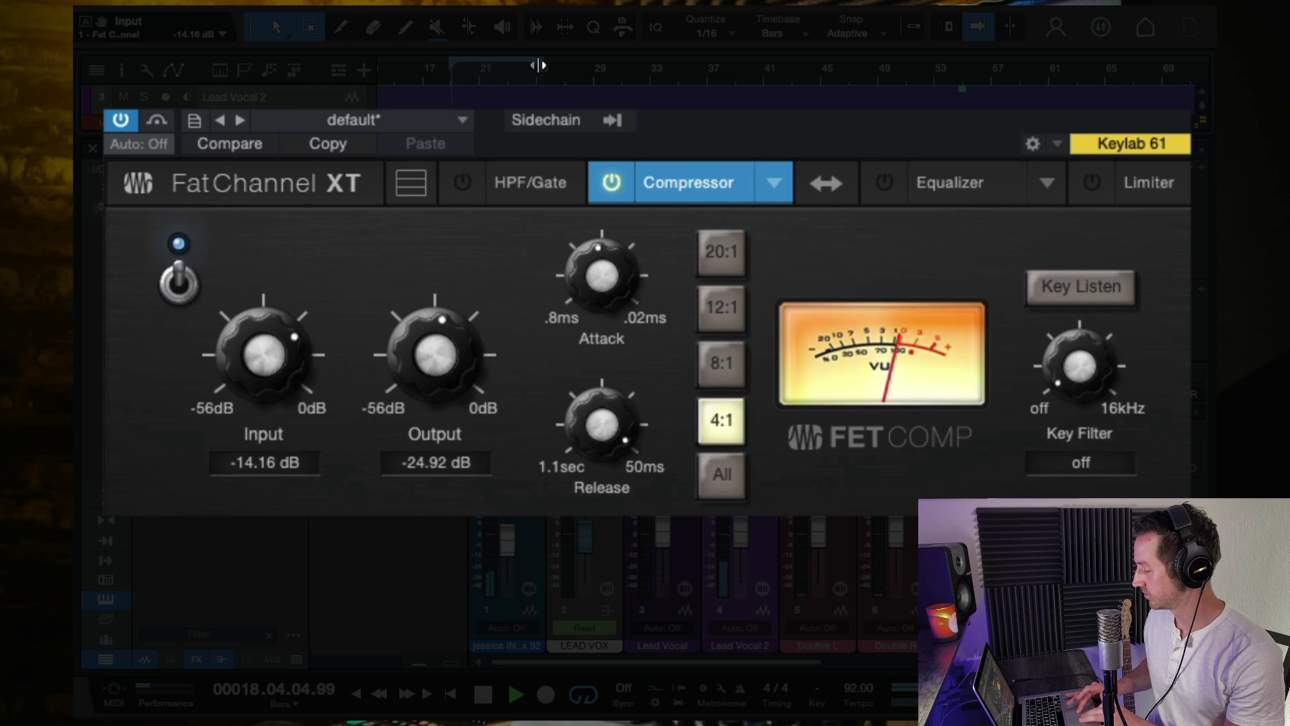
# Extend the loop range to about bar 29 and lower the compressor's input to -15.28 dB
pyautogui.moveTo(539, 64); pyautogui.dragTo(591, 65)
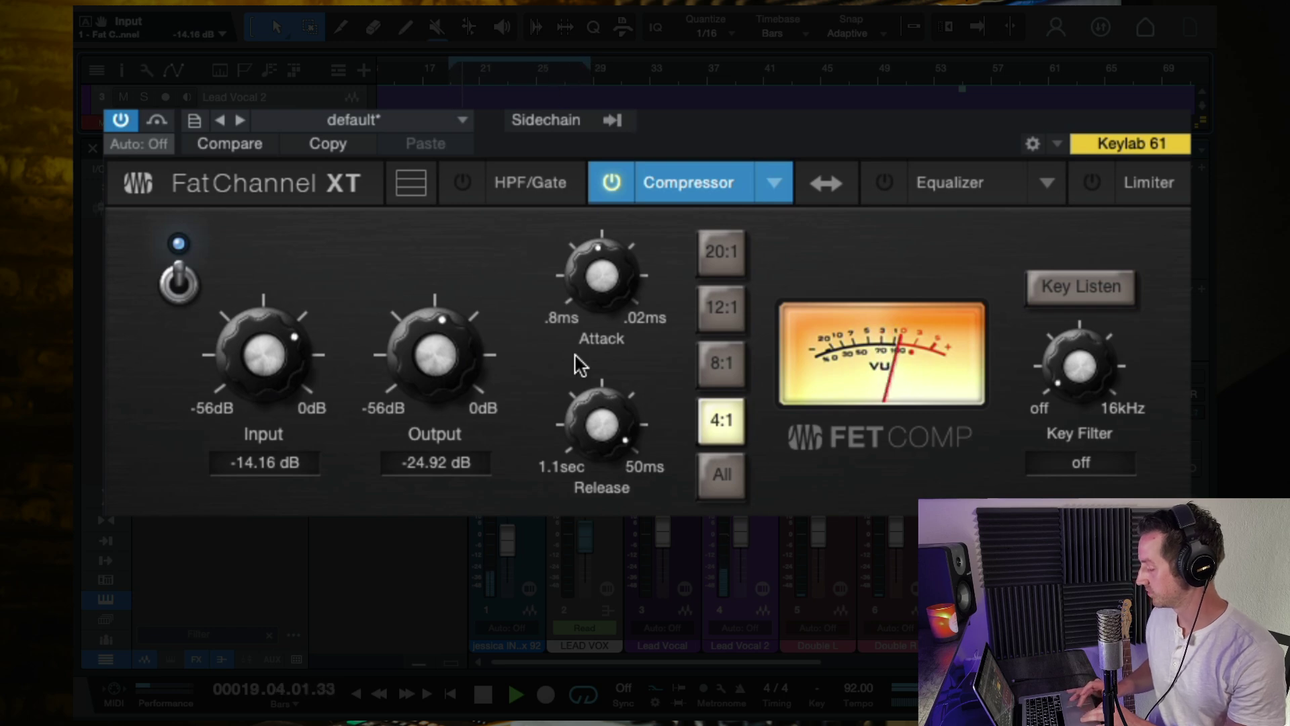
pyautogui.scroll(-1, 238, 363)
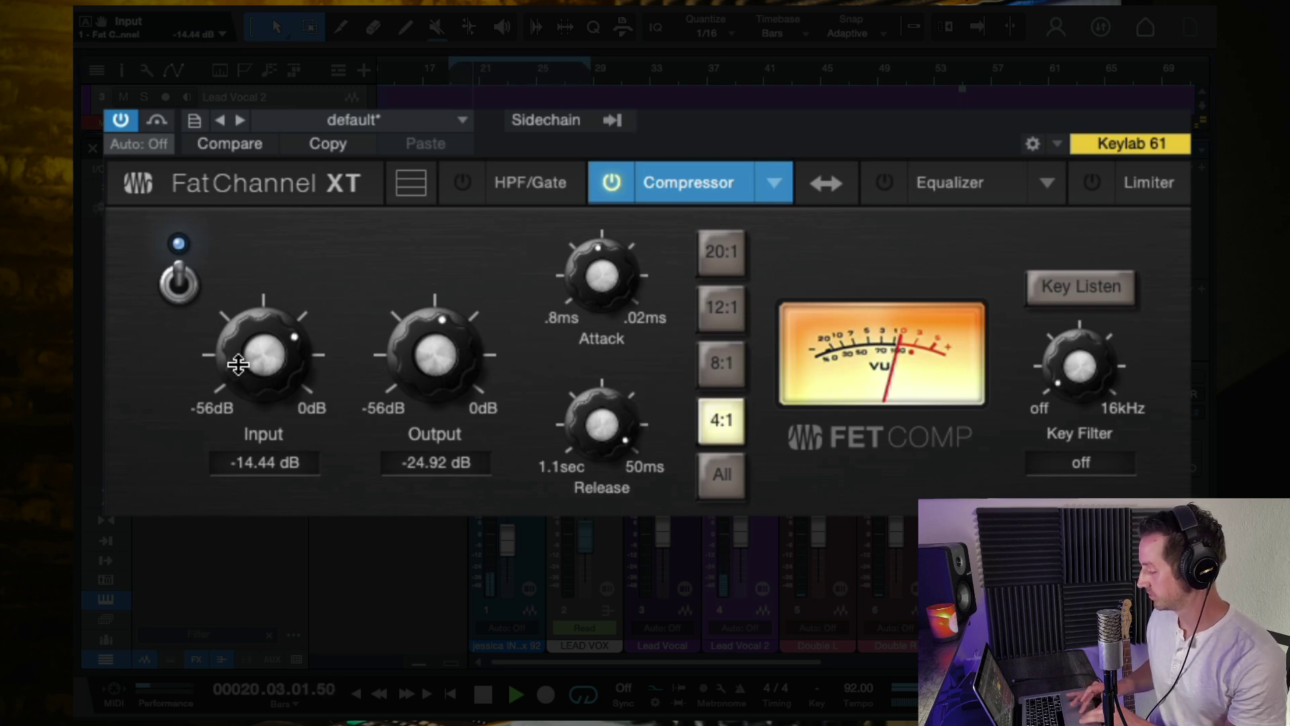
pyautogui.moveTo(238, 363); pyautogui.dragTo(241, 378)
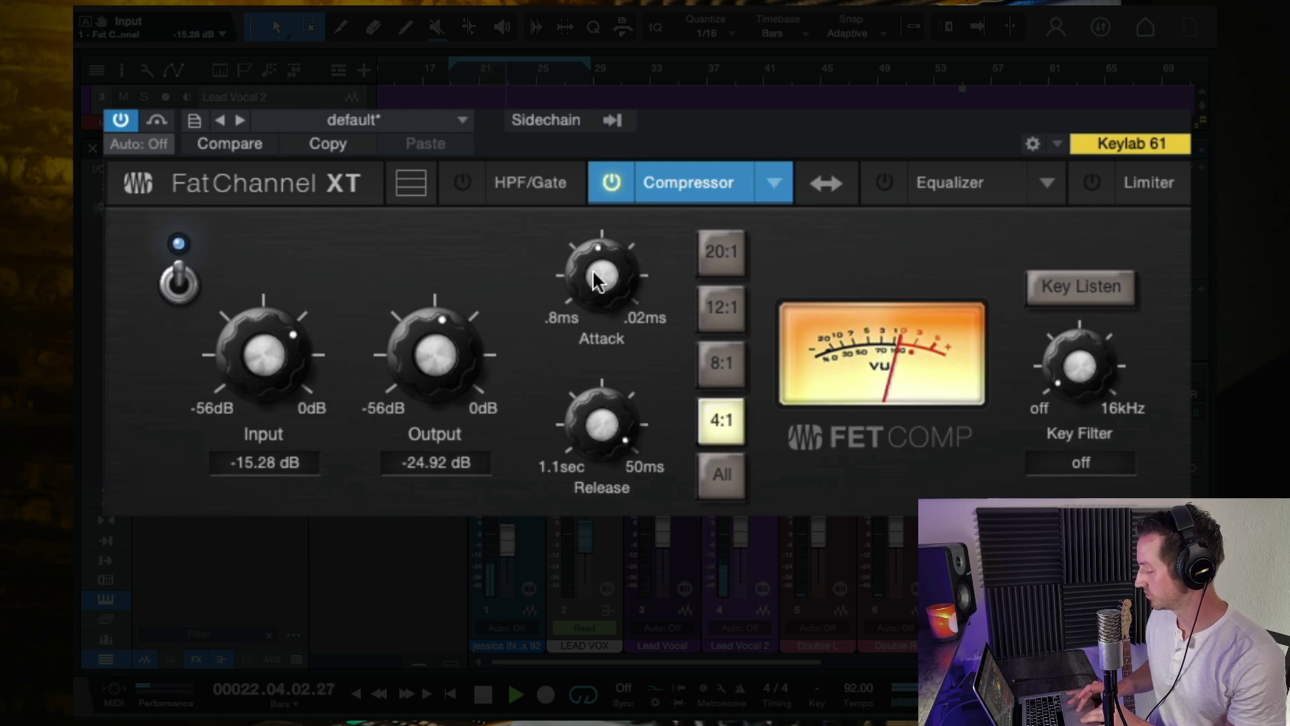
# Try the fastest 0.02 ms attack, return the attack to about mid-range, and fine-tune the input to -15.56 dB
pyautogui.moveTo(594, 279); pyautogui.dragTo(621, 10)
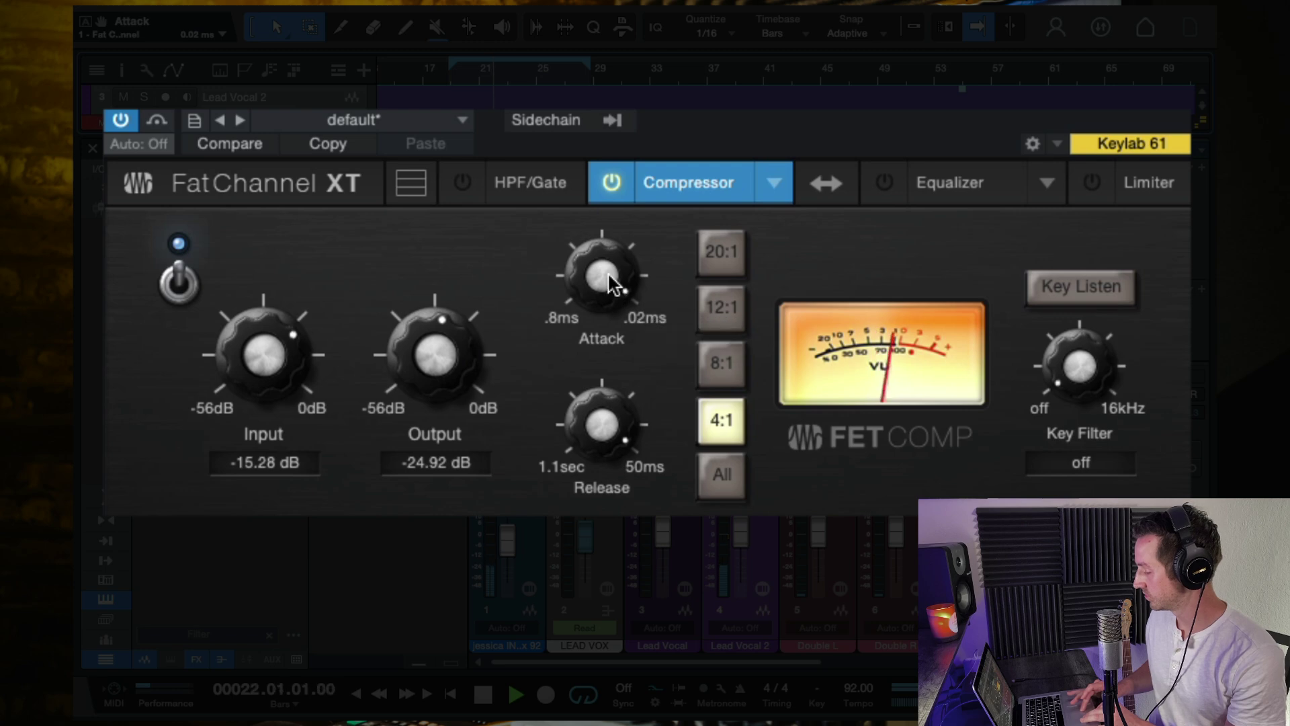
pyautogui.moveTo(579, 263); pyautogui.dragTo(628, 292)
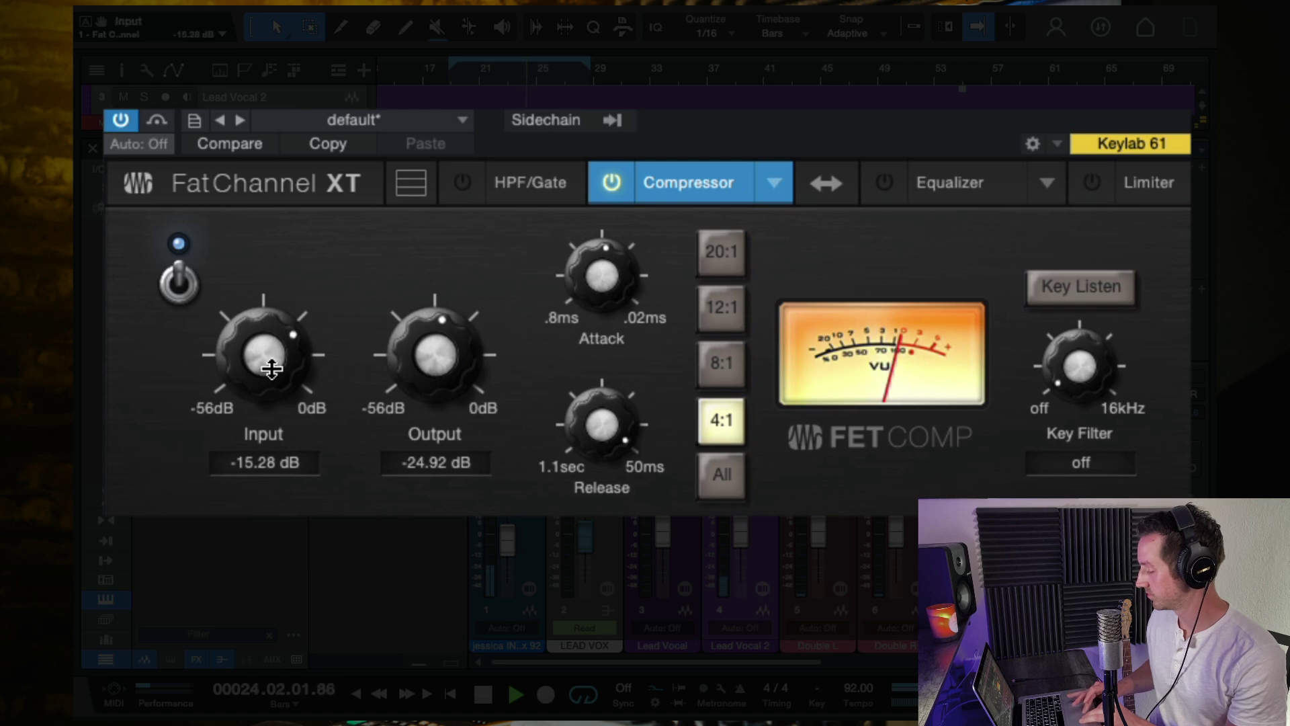
pyautogui.moveTo(268, 365); pyautogui.dragTo(276, 380)
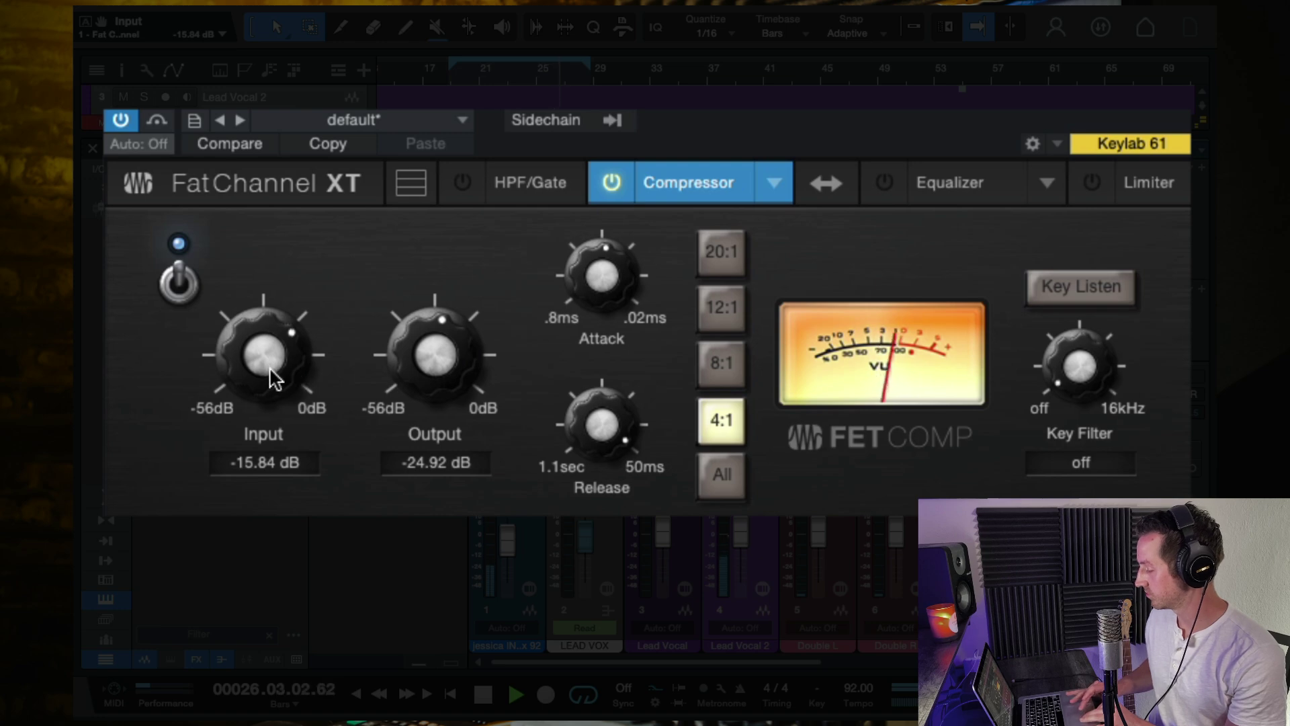
pyautogui.moveTo(275, 378); pyautogui.dragTo(268, 366)
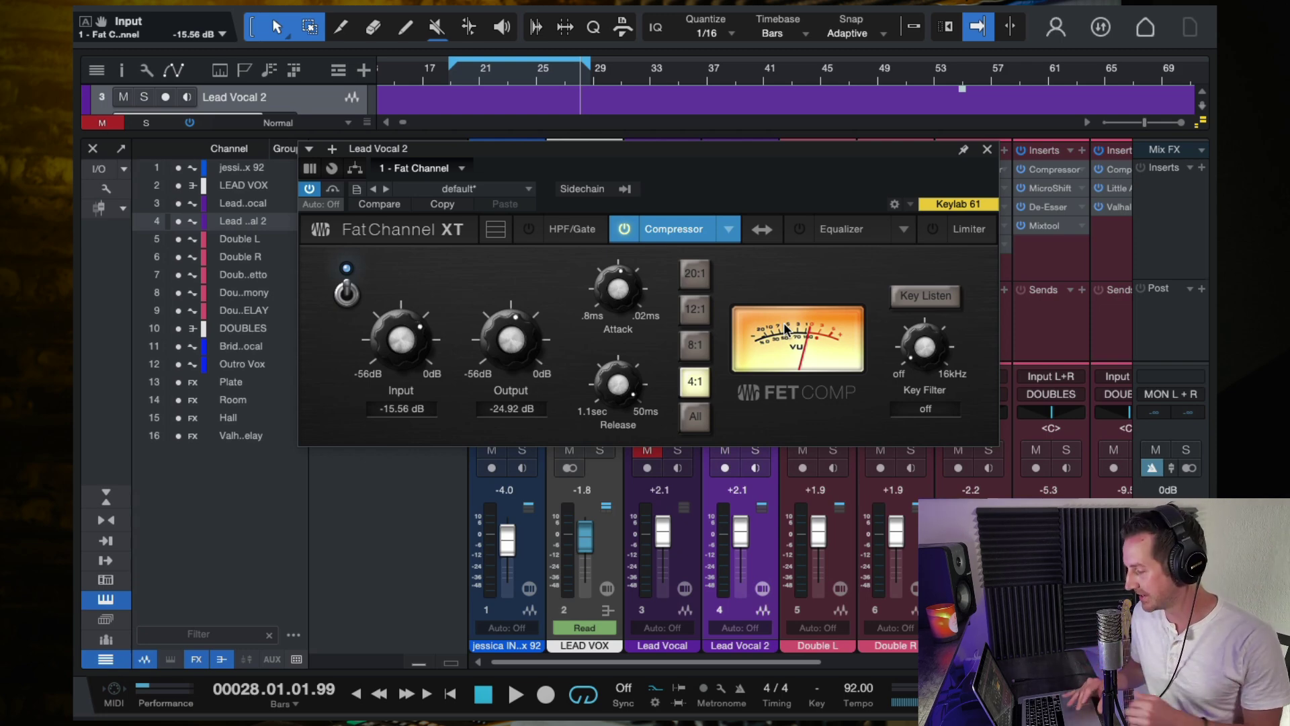
# Compare the vocal from about bar 21 with the compressor bypassed and engaged, and match levels by setting the output to -26.60 dB
pyautogui.click(481, 79)
pyautogui.press('space')
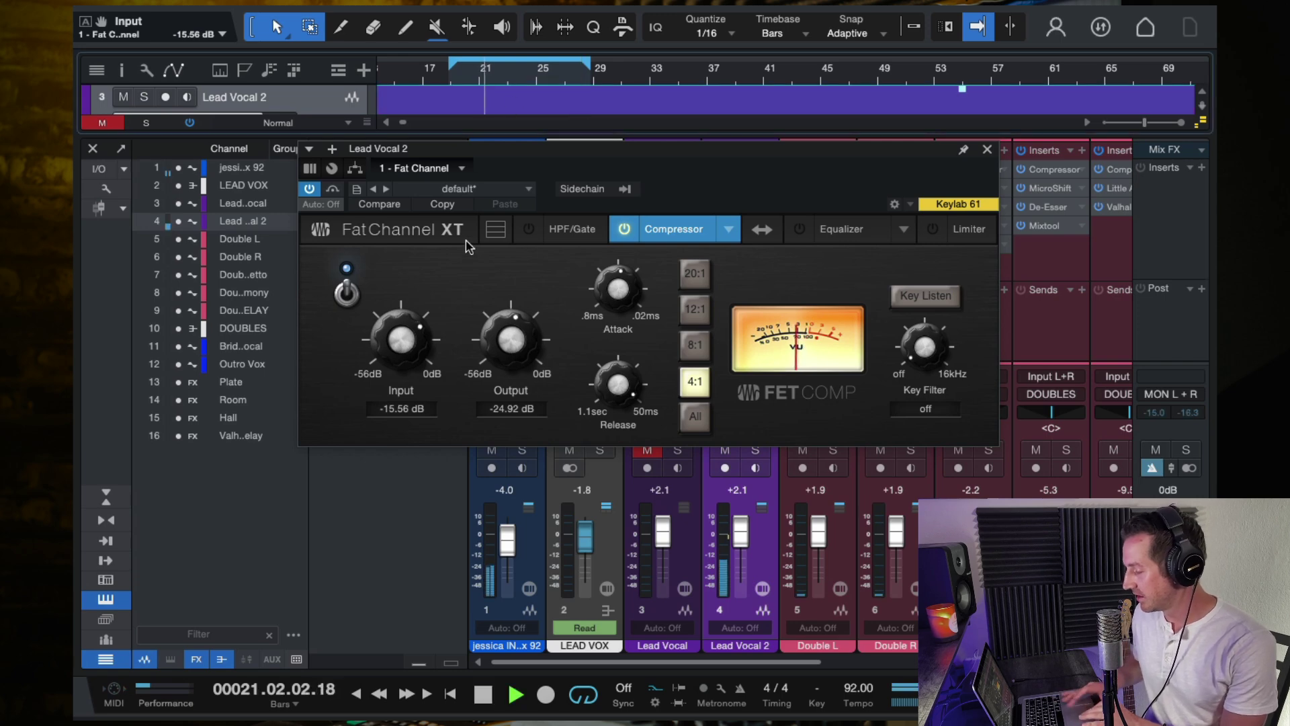
pyautogui.press('space')
pyautogui.click(350, 295)
pyautogui.press('space')
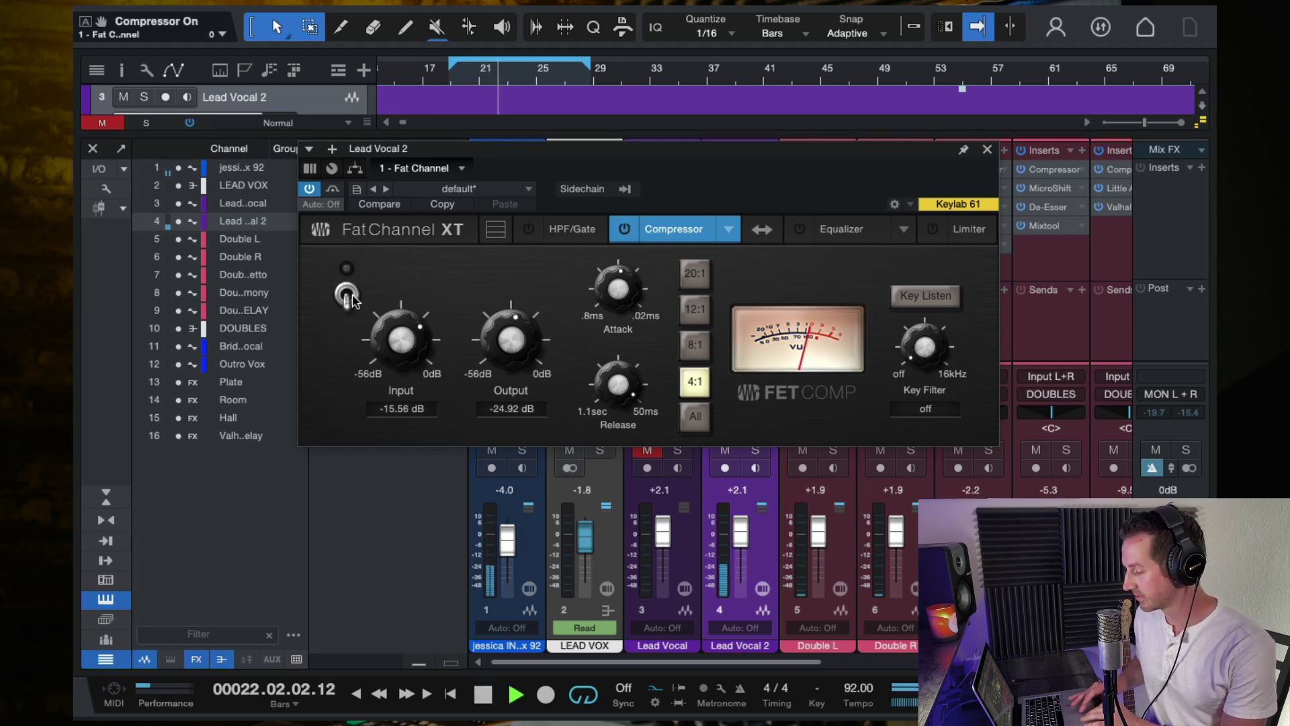
pyautogui.moveTo(501, 343); pyautogui.dragTo(500, 347)
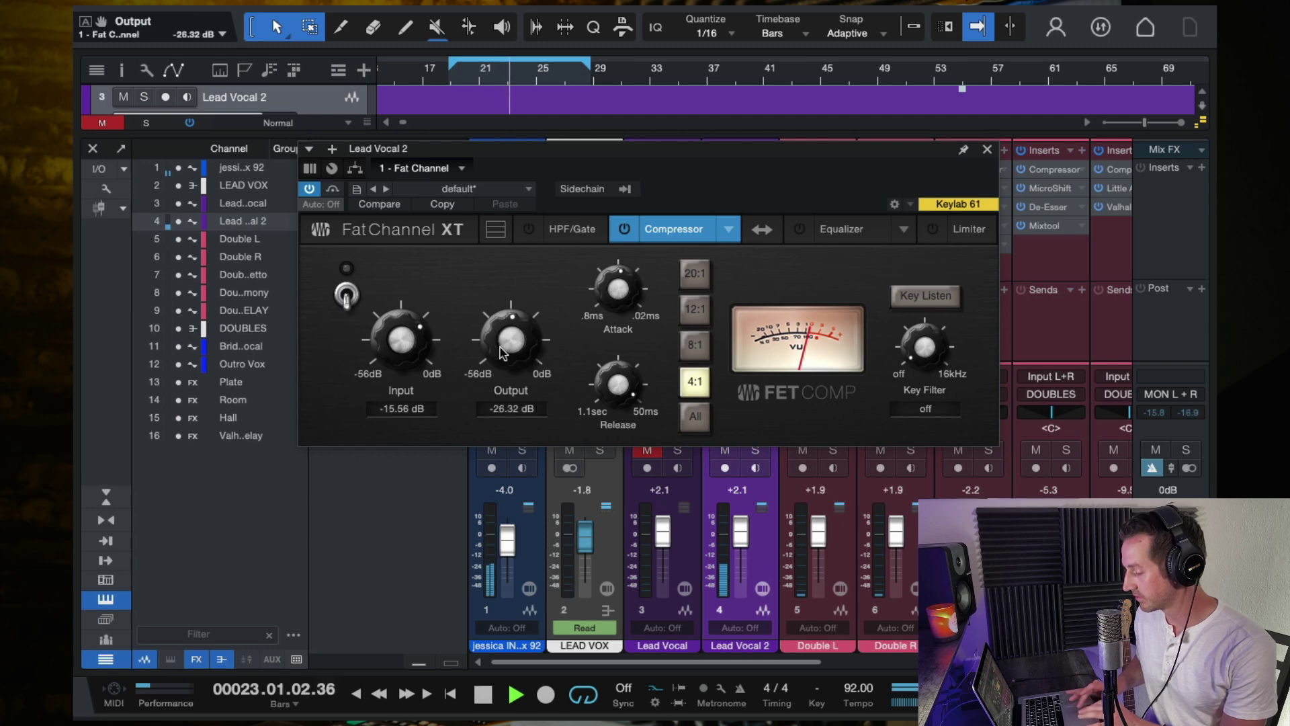
pyautogui.click(346, 294)
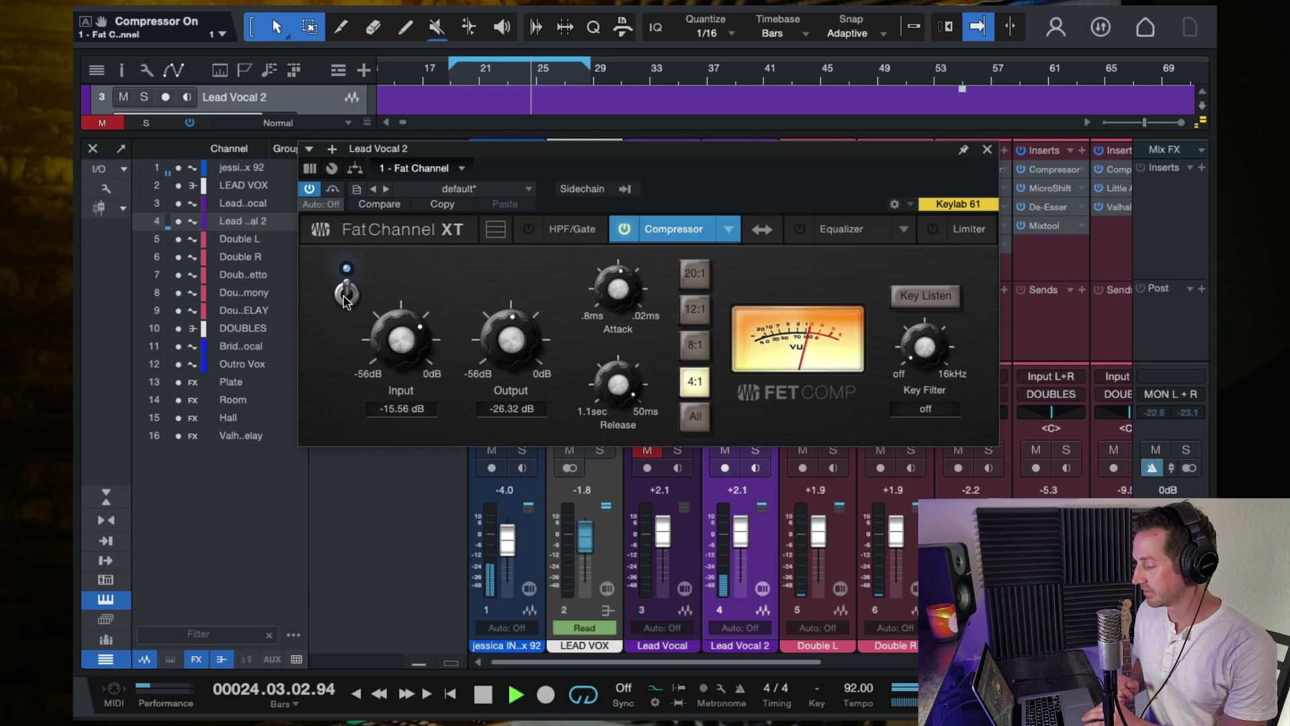
pyautogui.moveTo(525, 362); pyautogui.dragTo(519, 358)
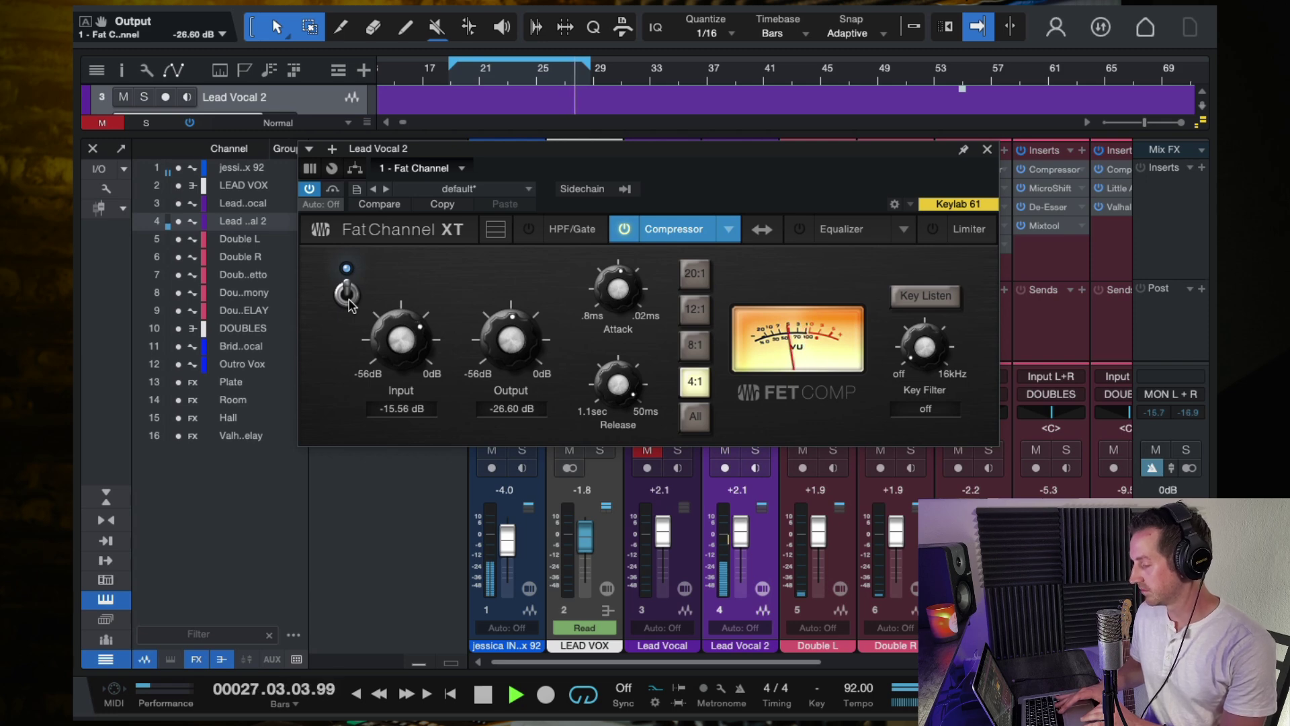
pyautogui.press('space')
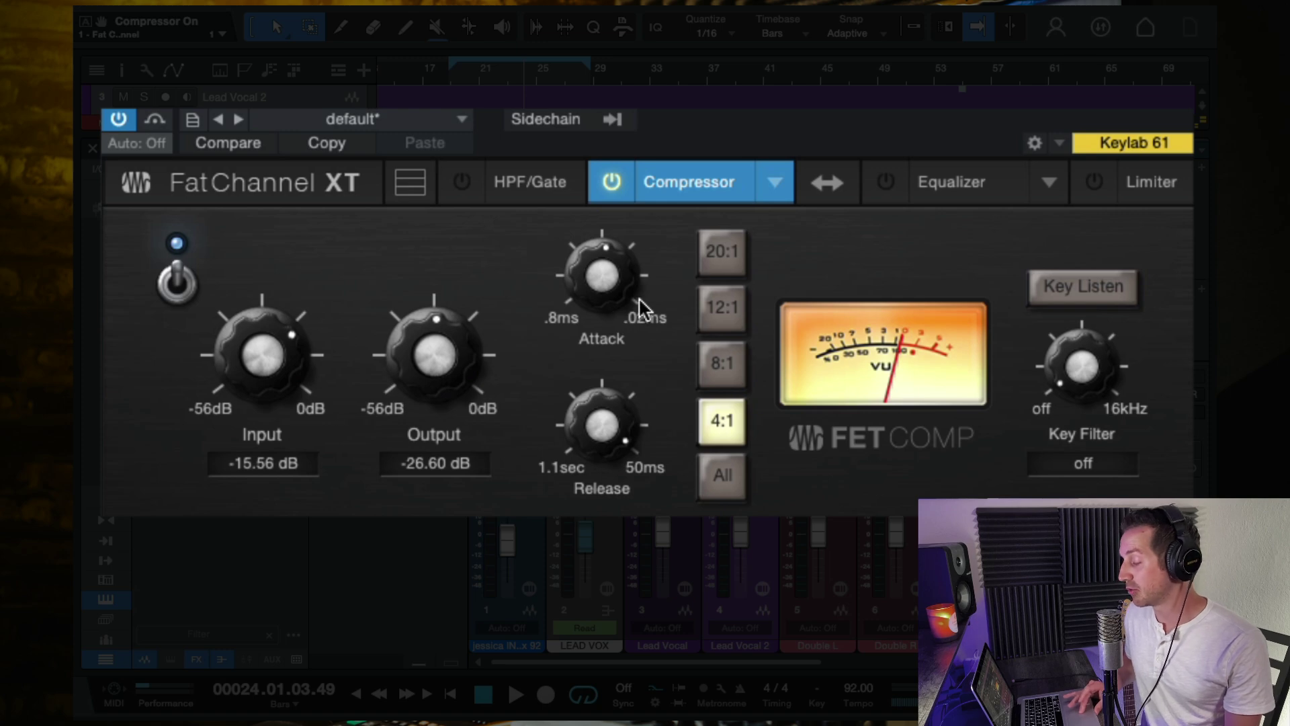
# Move the compressor's attack to its slowest 0.8 ms setting and bring it back to about mid-range
pyautogui.moveTo(615, 276); pyautogui.dragTo(695, 495)
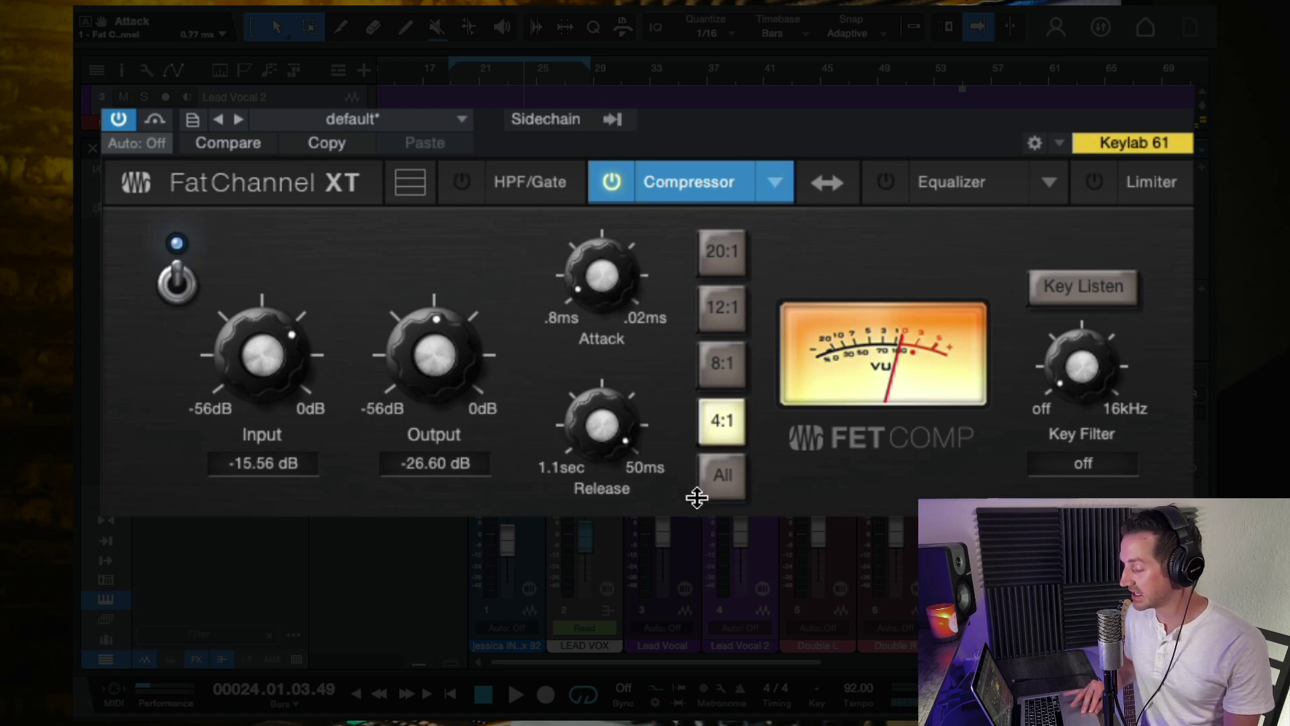
pyautogui.moveTo(585, 287); pyautogui.dragTo(584, 292)
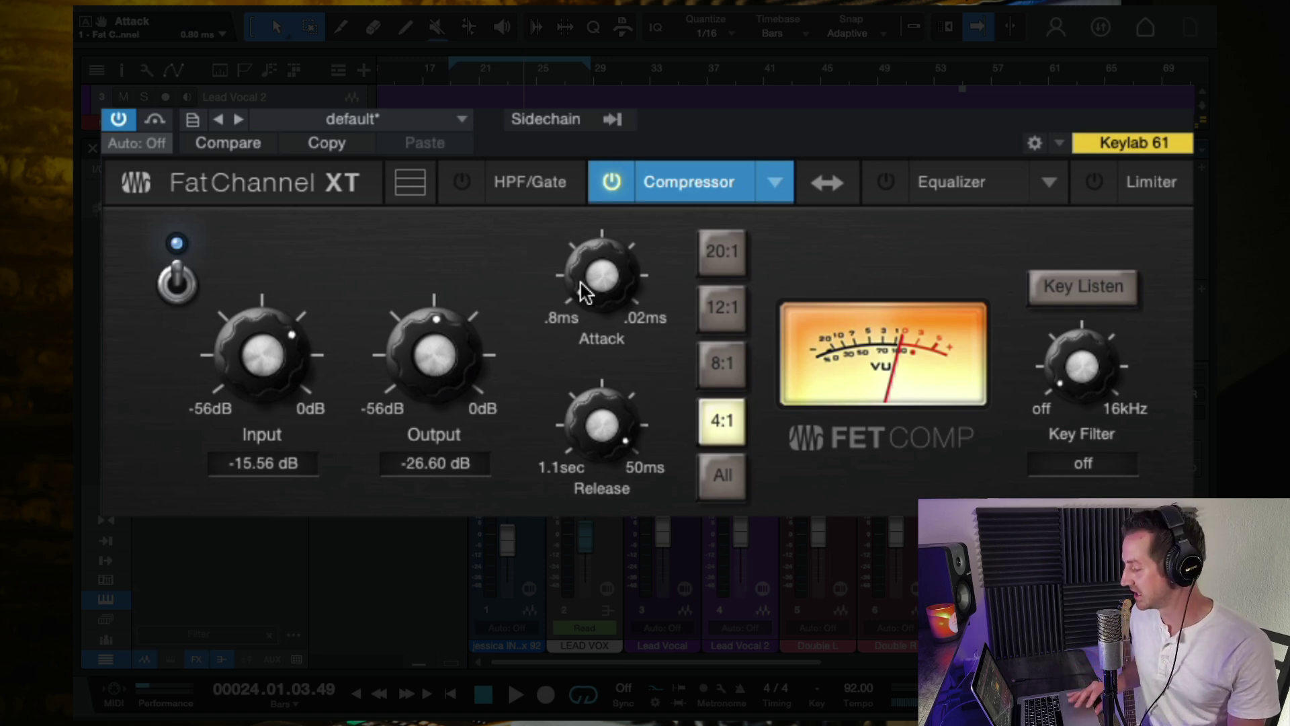
pyautogui.moveTo(585, 292); pyautogui.dragTo(574, 121)
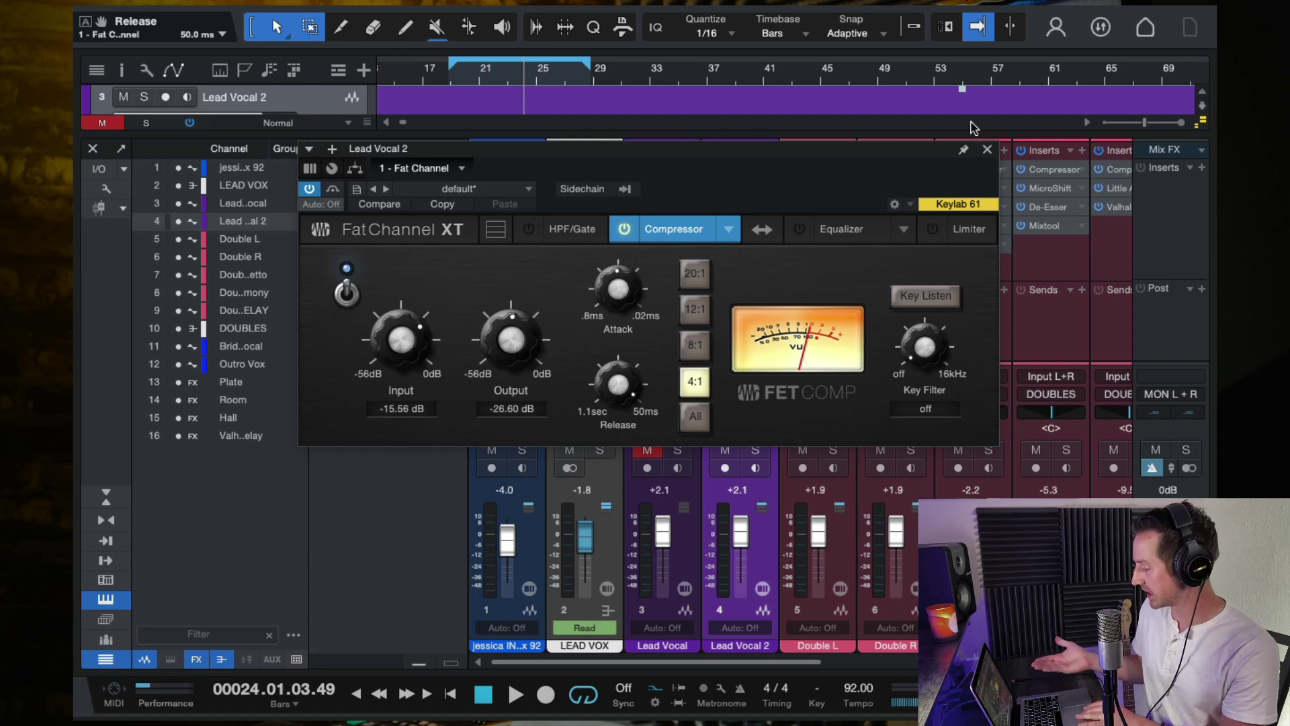
# Close Fat Channel XT, bypass it, and add the Compressor plug-in as the second insert on Lead Vocal 2
pyautogui.click(987, 150)
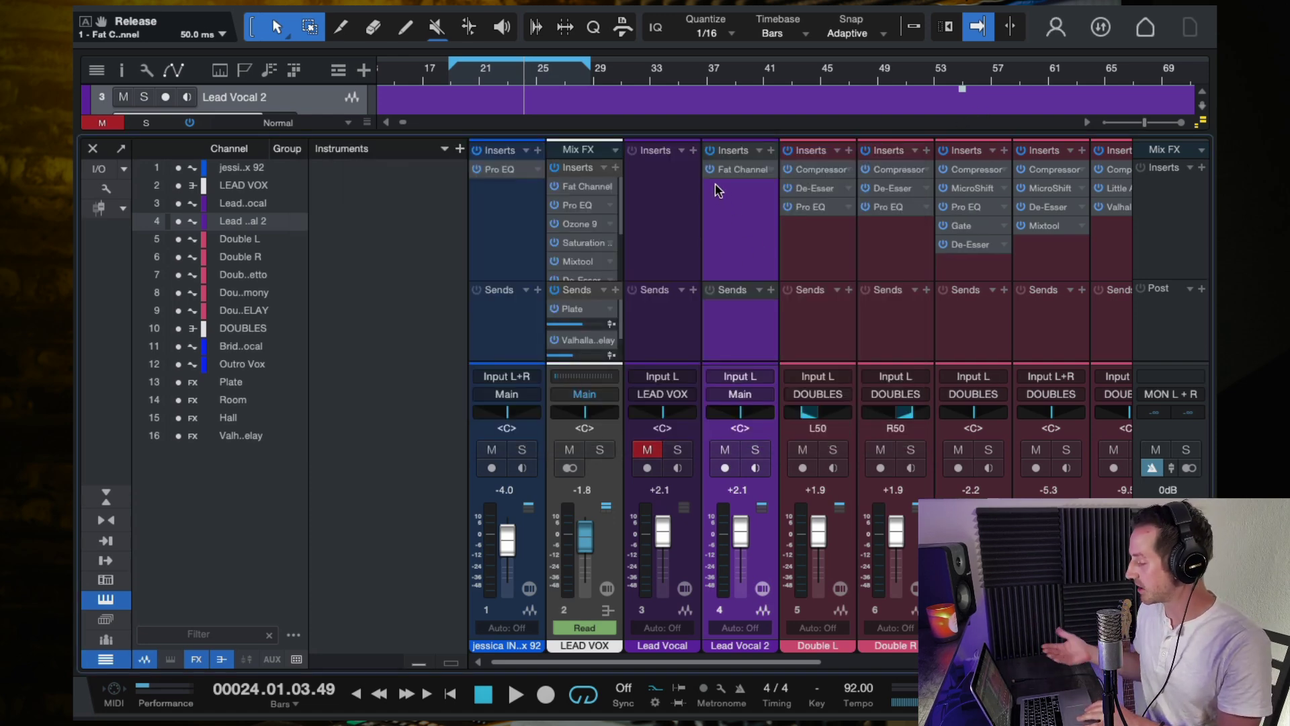
pyautogui.click(772, 151)
pyautogui.write('c')
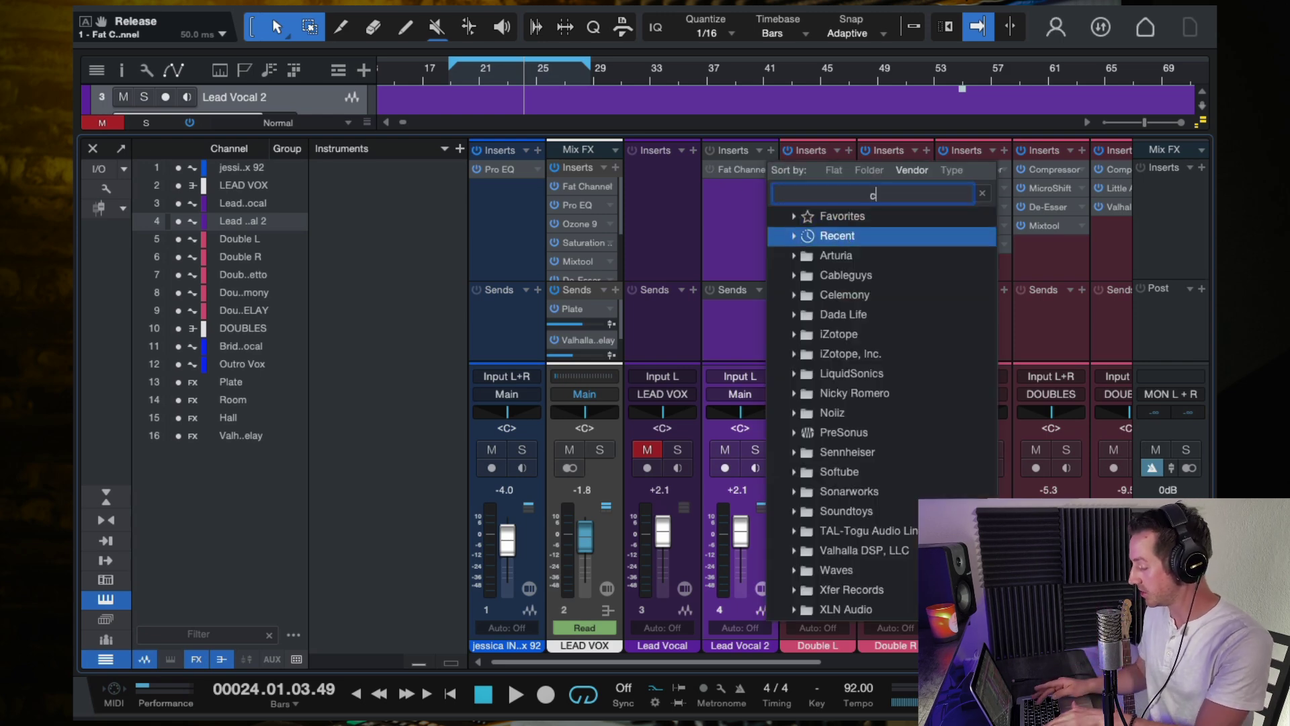
pyautogui.write('ompressor')
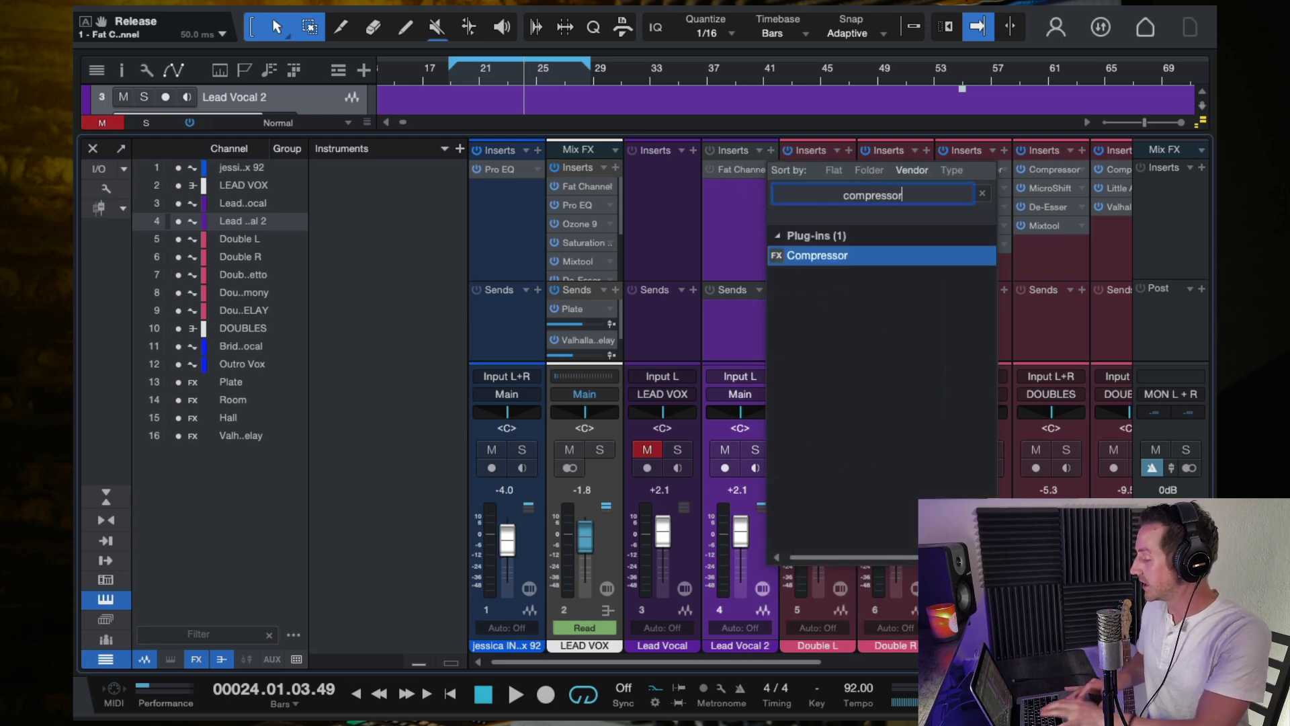
pyautogui.doubleClick(814, 258)
pyautogui.moveTo(698, 168); pyautogui.dragTo(674, 376)
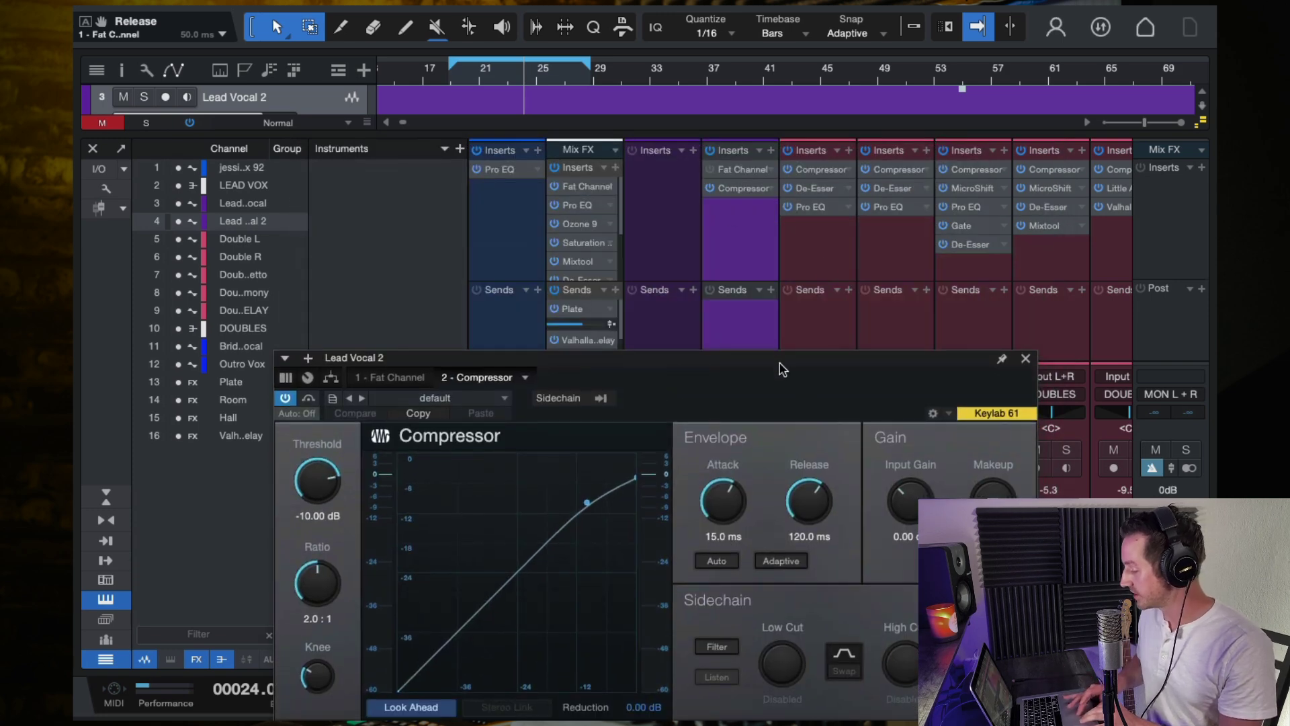
pyautogui.moveTo(783, 370); pyautogui.dragTo(583, 144)
# Move playback to about bar 19 and set the Compressor's attack to 0.93 ms and release to 6.94 ms
pyautogui.click(455, 76)
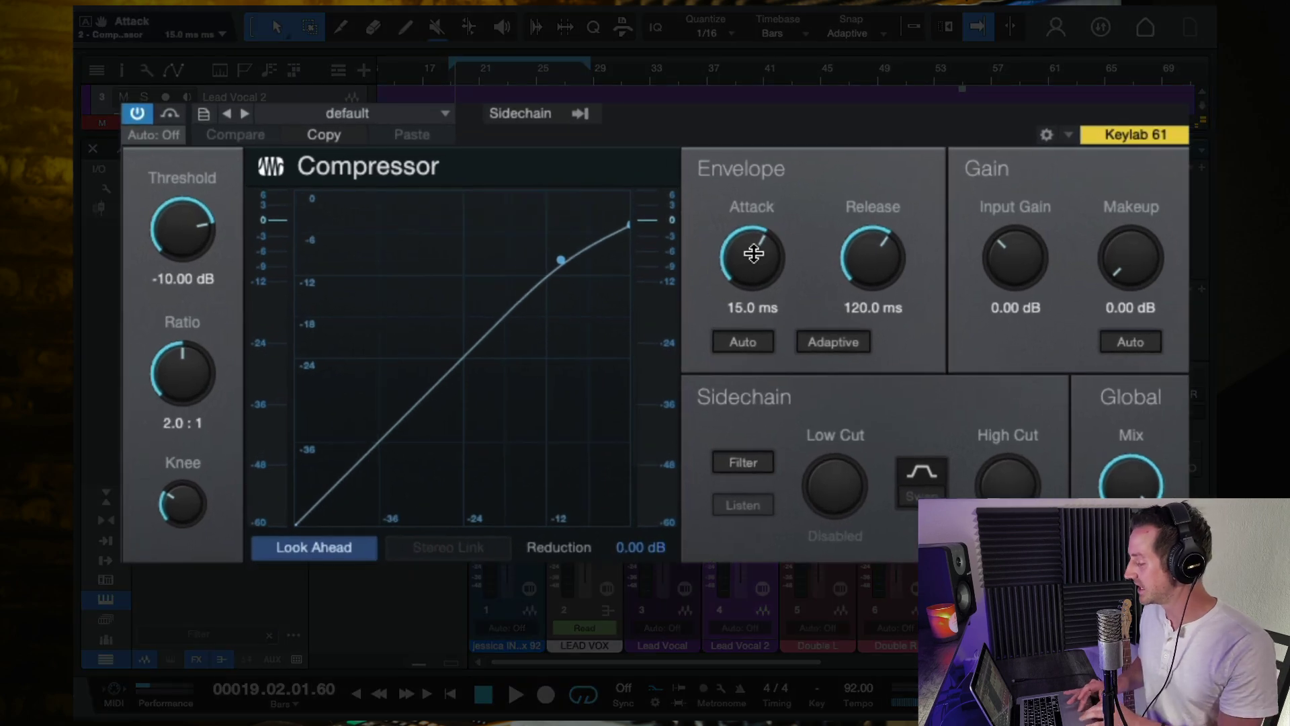
pyautogui.moveTo(749, 262); pyautogui.dragTo(744, 339)
pyautogui.moveTo(881, 305); pyautogui.dragTo(813, 305)
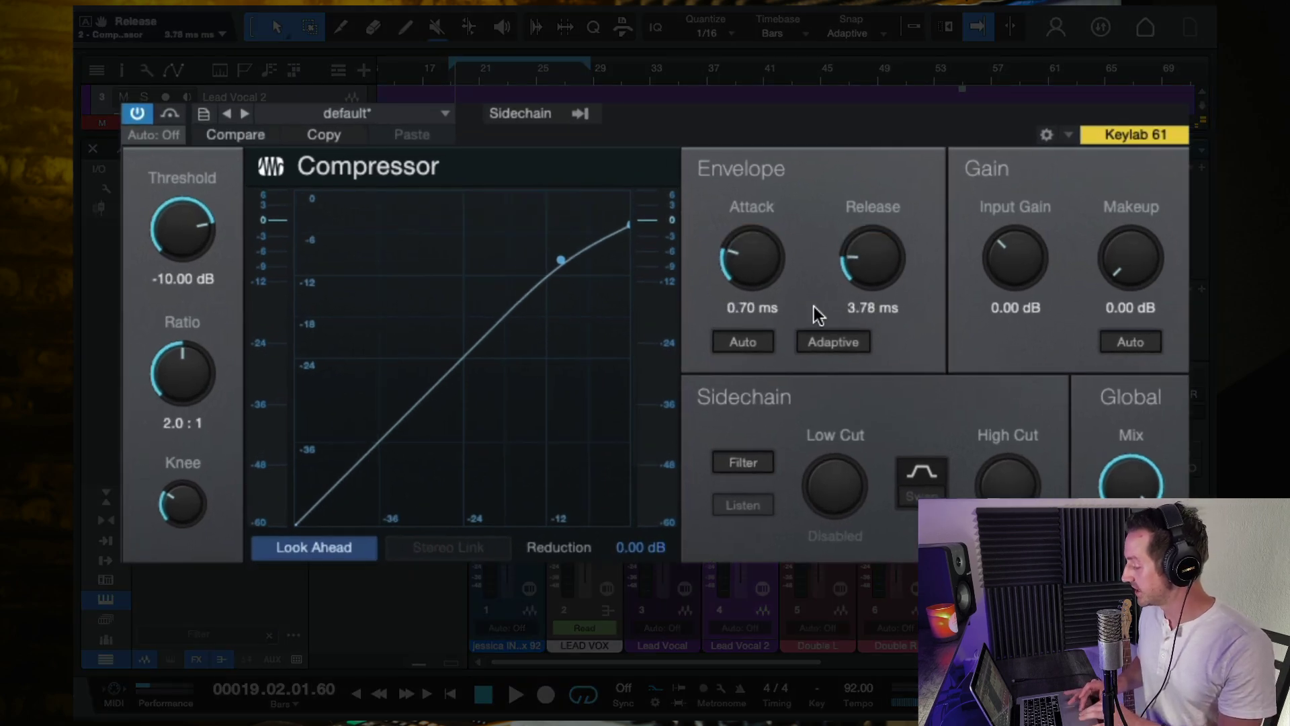
pyautogui.moveTo(753, 259); pyautogui.dragTo(766, 245)
pyautogui.moveTo(889, 272); pyautogui.dragTo(883, 240)
pyautogui.moveTo(719, 244); pyautogui.dragTo(723, 258)
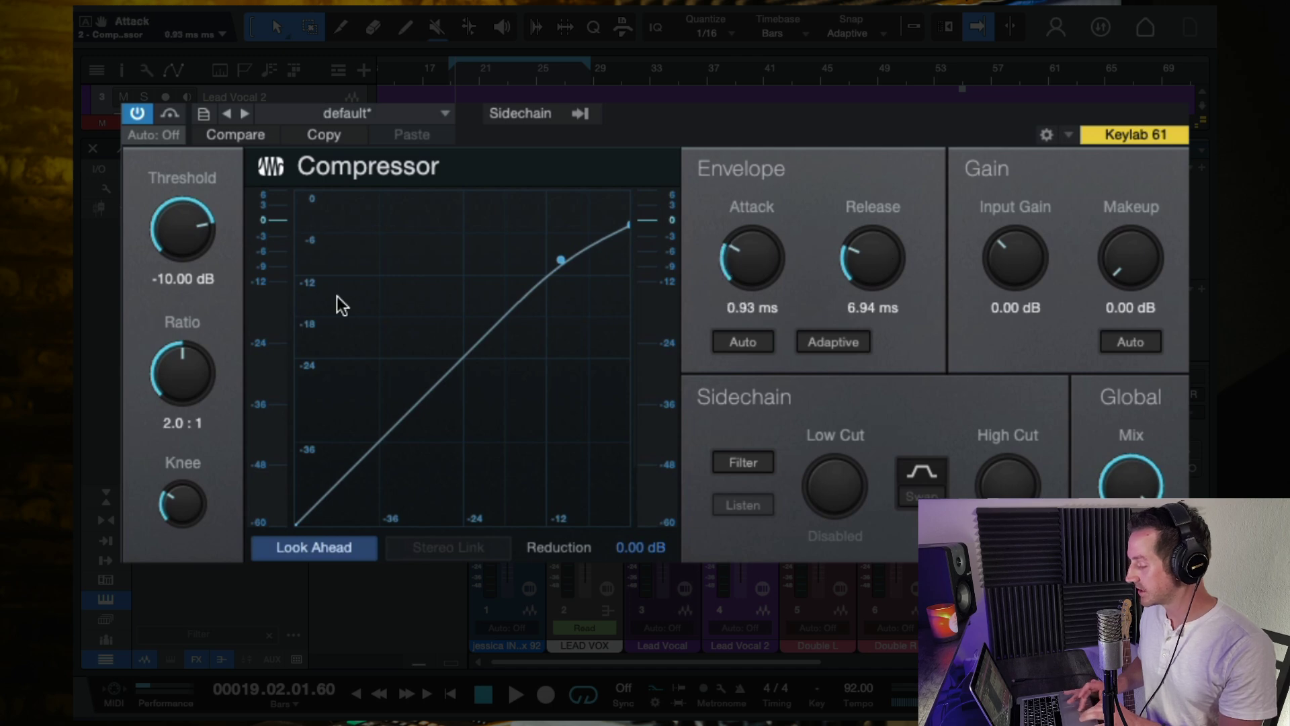
# Set the Compressor's ratio to 6.0:1 and lower its threshold to -31.36 dB while the vocal plays
pyautogui.moveTo(196, 230); pyautogui.dragTo(196, 263)
pyautogui.moveTo(195, 371); pyautogui.dragTo(194, 354)
pyautogui.moveTo(187, 253); pyautogui.dragTo(187, 277)
pyautogui.press('space')
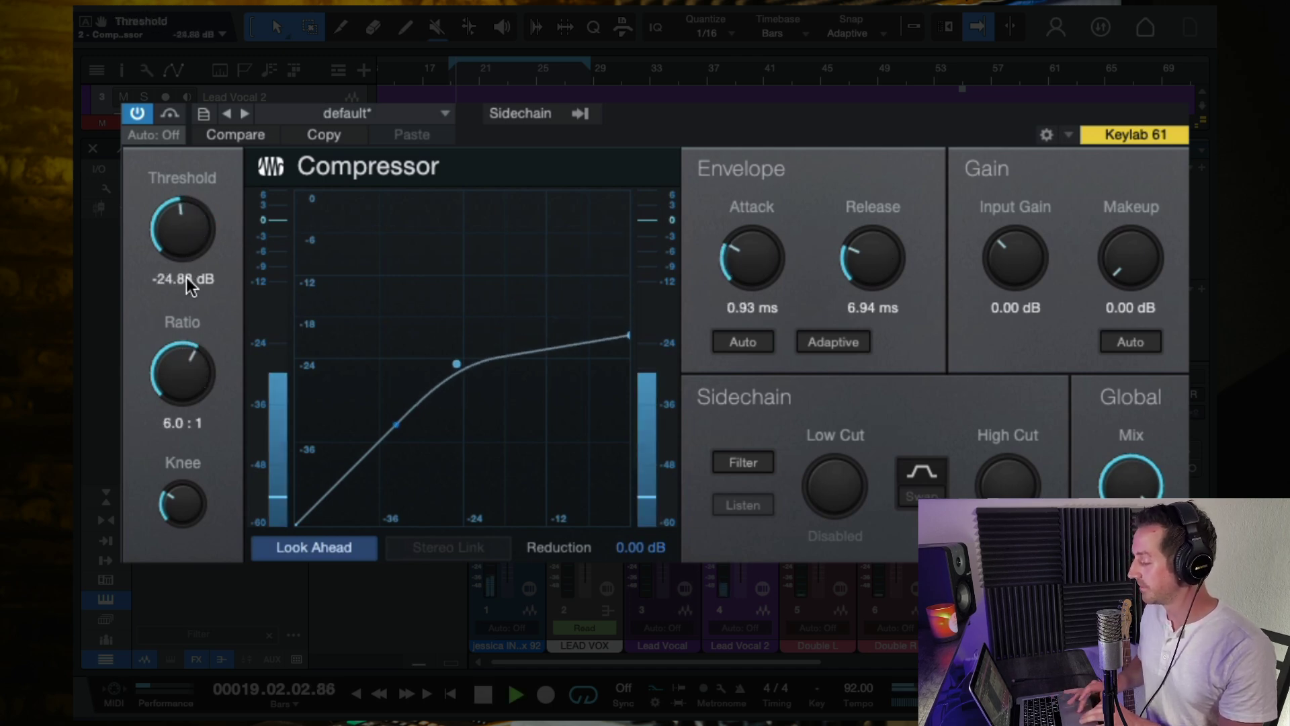
pyautogui.moveTo(168, 222); pyautogui.dragTo(172, 249)
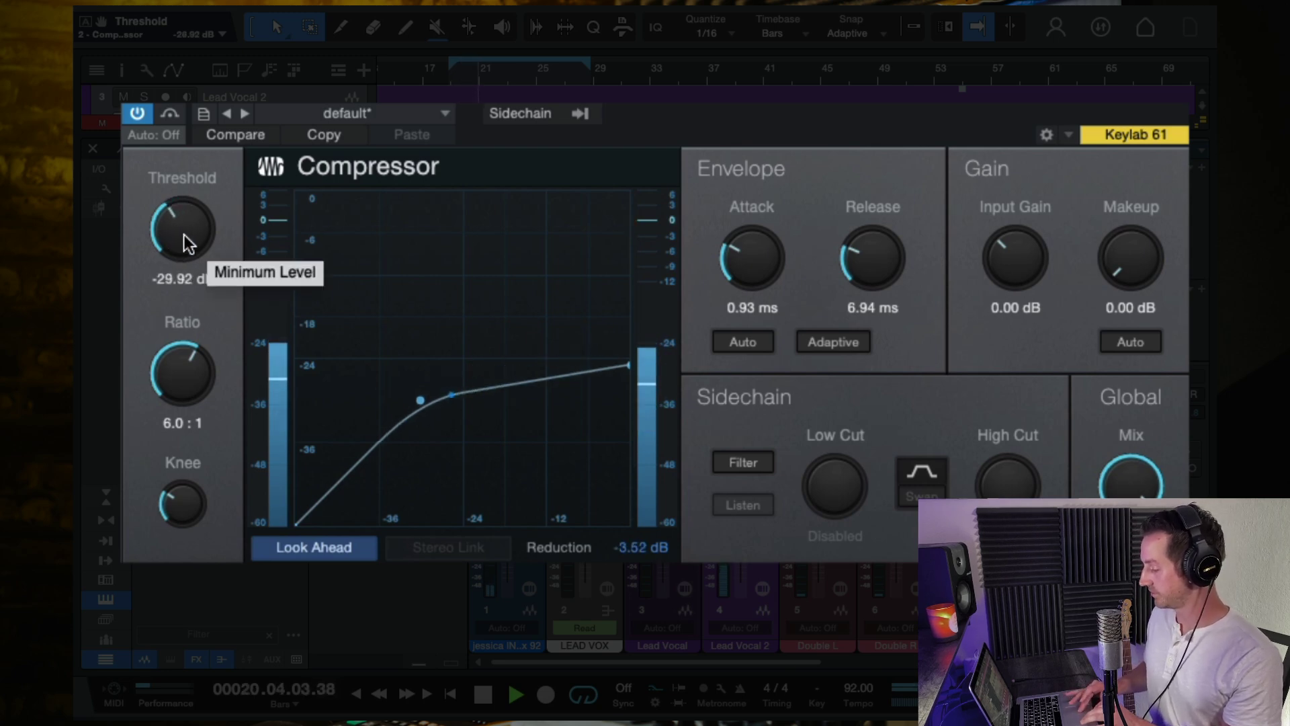
pyautogui.moveTo(184, 242); pyautogui.dragTo(184, 246)
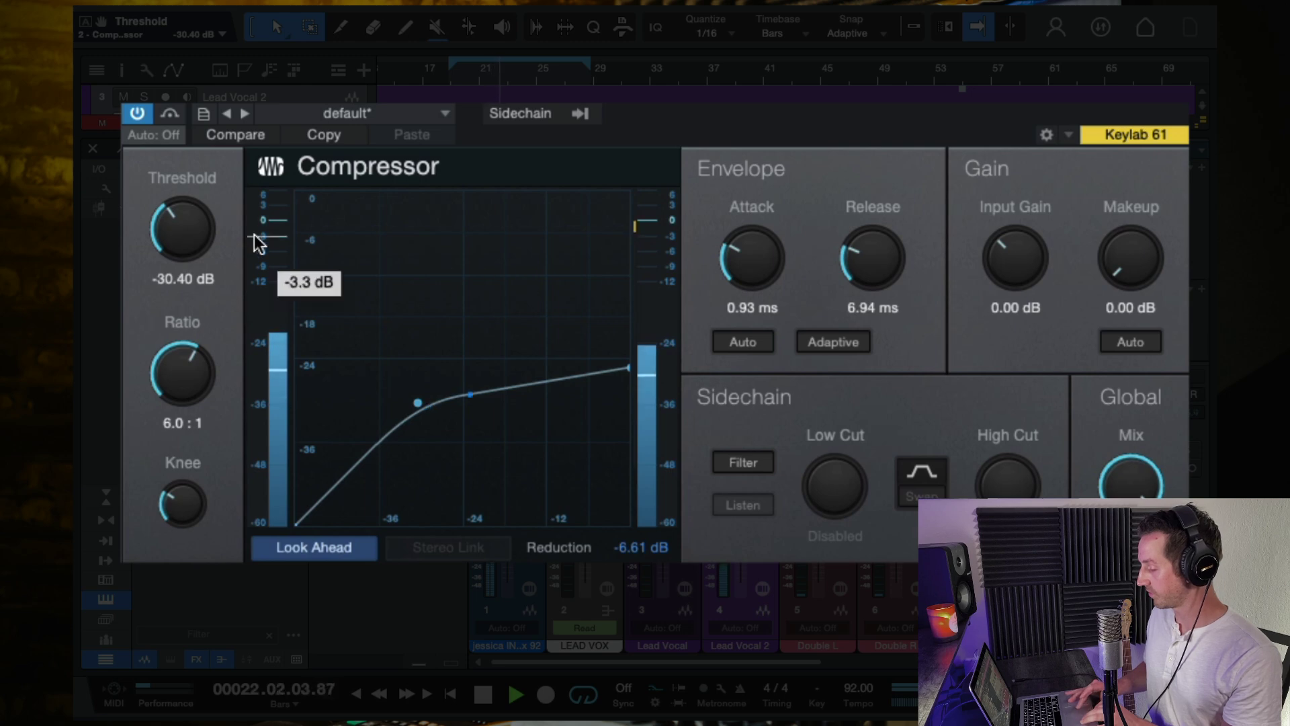
pyautogui.moveTo(180, 219); pyautogui.dragTo(183, 225)
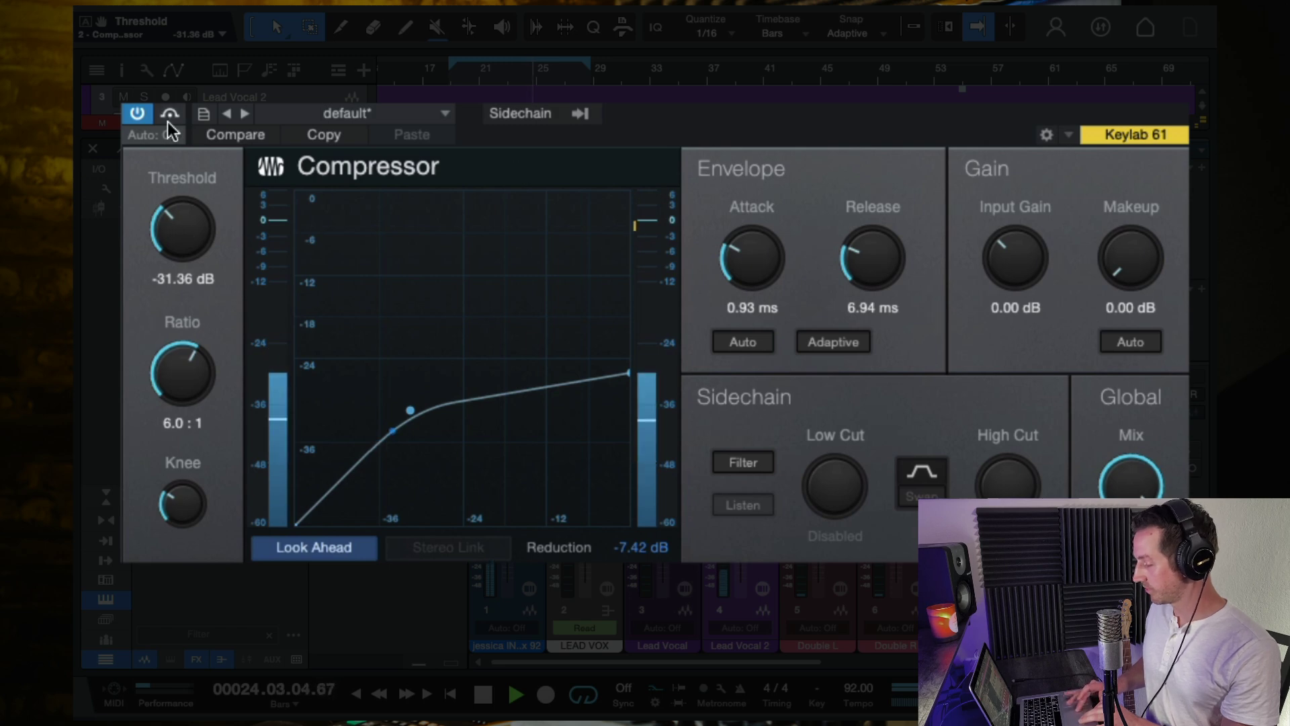
# Compare the vocal with the Compressor bypassed and engaged, and set the makeup gain to 1.68 dB to match levels
pyautogui.click(136, 114)
pyautogui.click(136, 114)
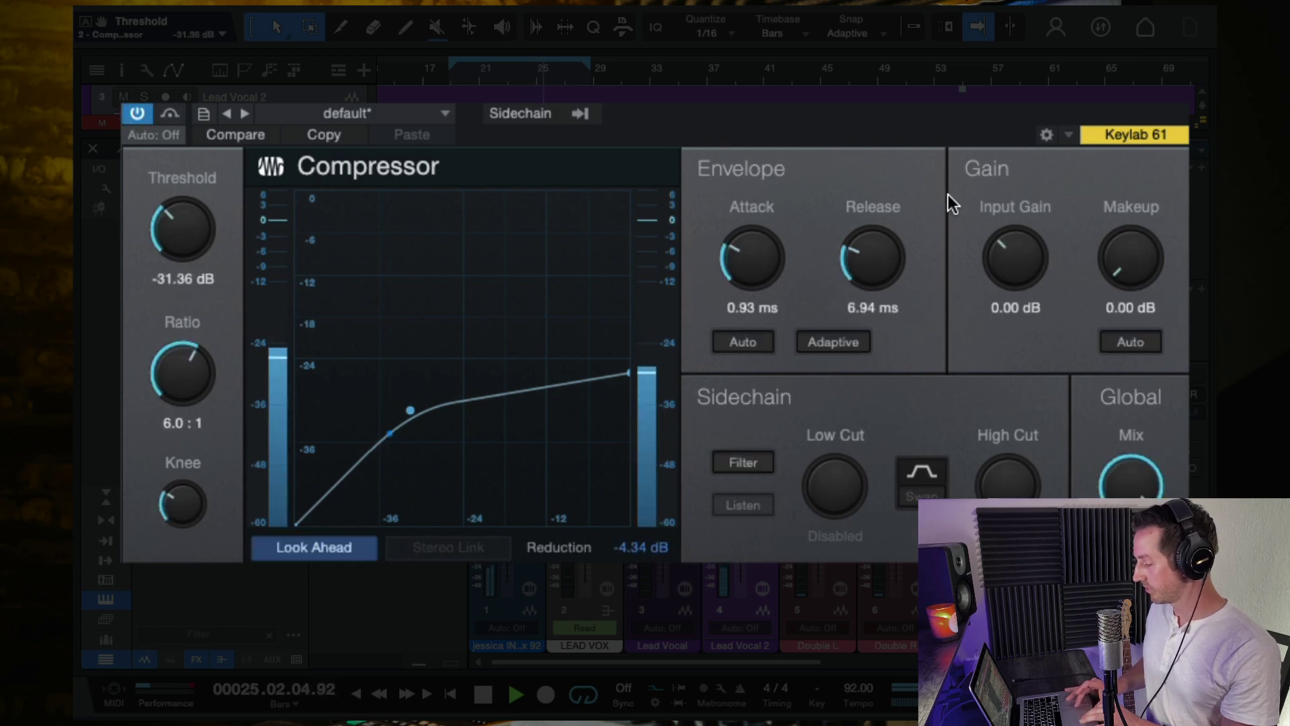
pyautogui.moveTo(1114, 253); pyautogui.dragTo(1114, 243)
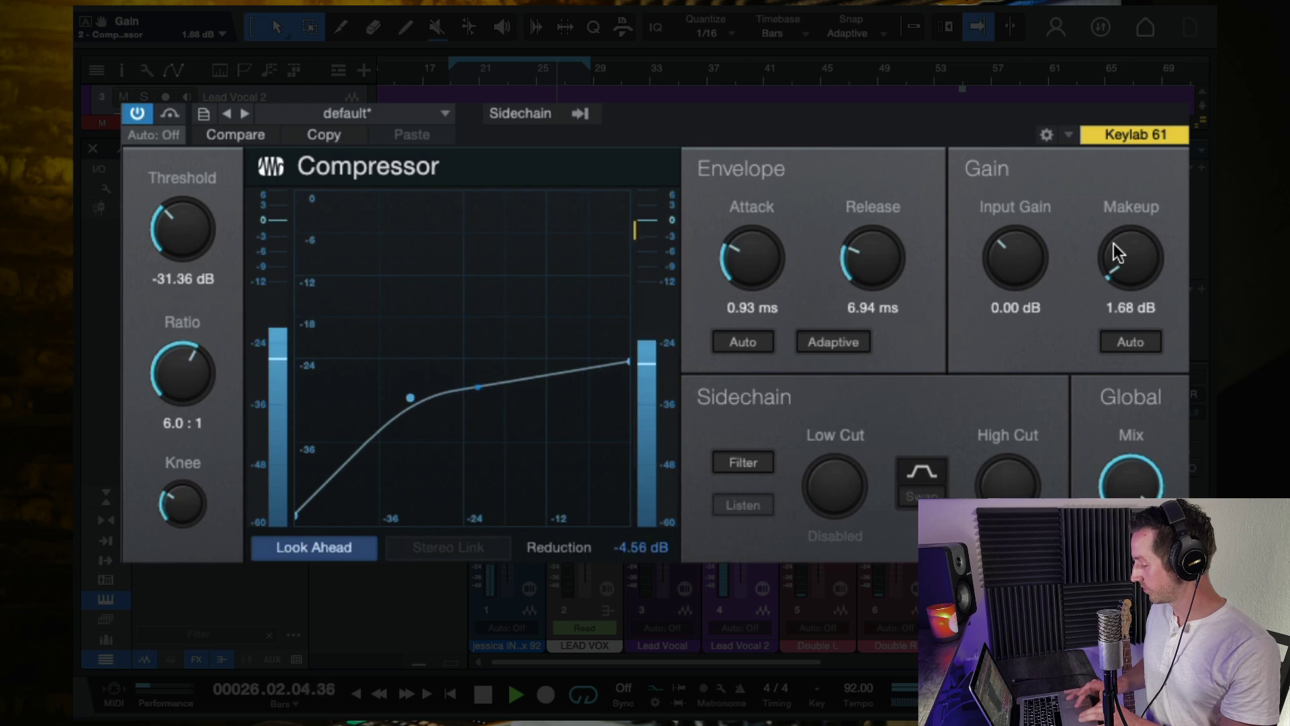
pyautogui.click(132, 113)
pyautogui.click(131, 112)
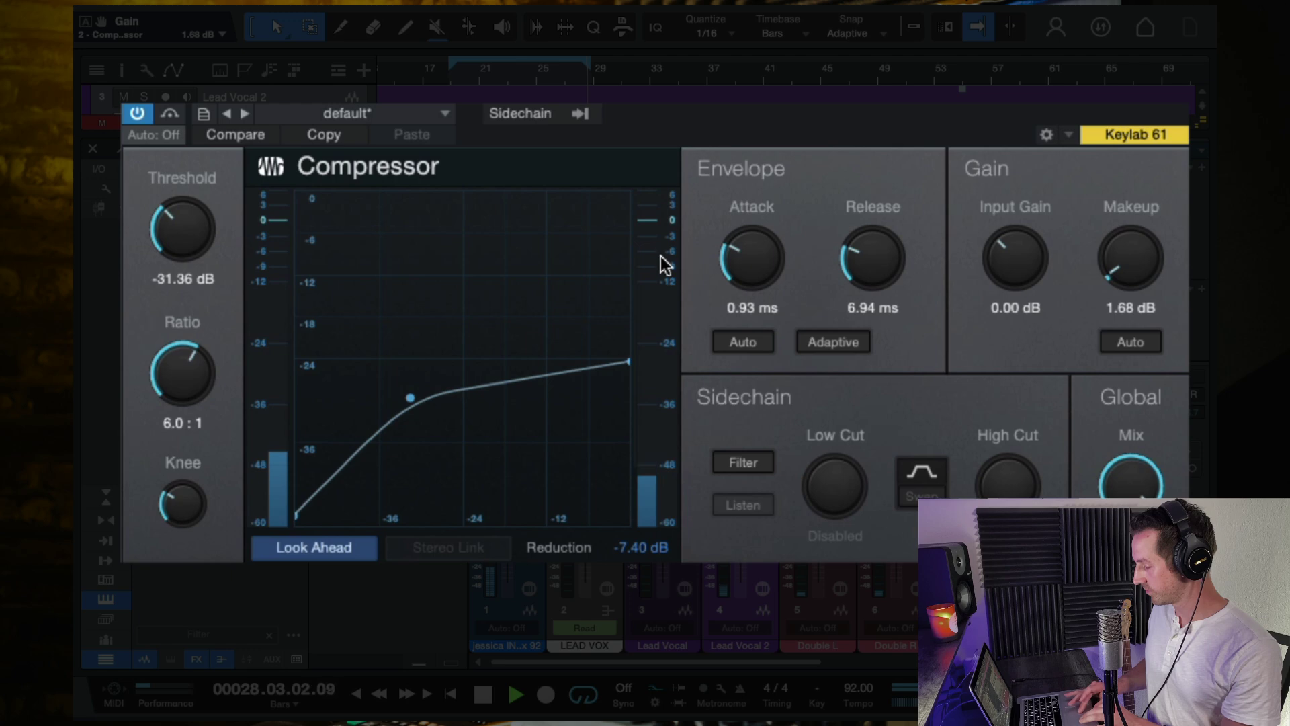
# Play short passages of the vocal from about bar 19 and examine the Compressor's gain-reduction metering
pyautogui.moveTo(665, 260)
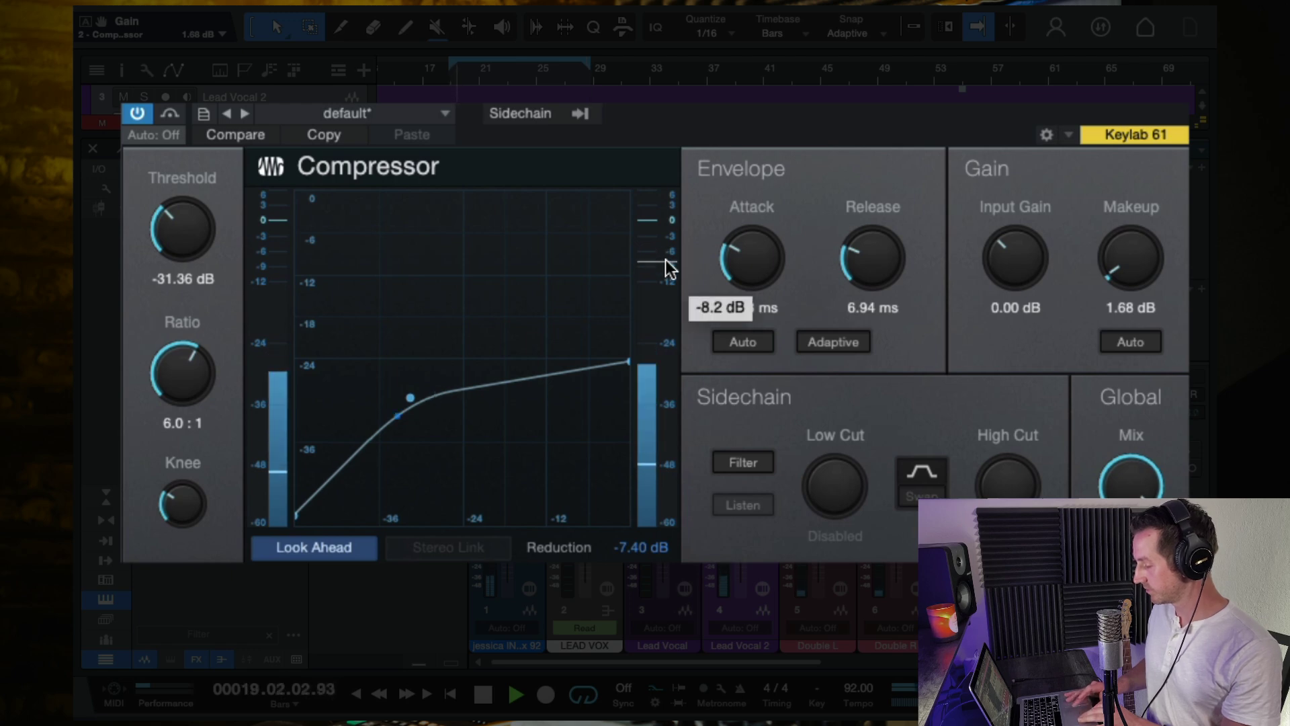
pyautogui.press('space')
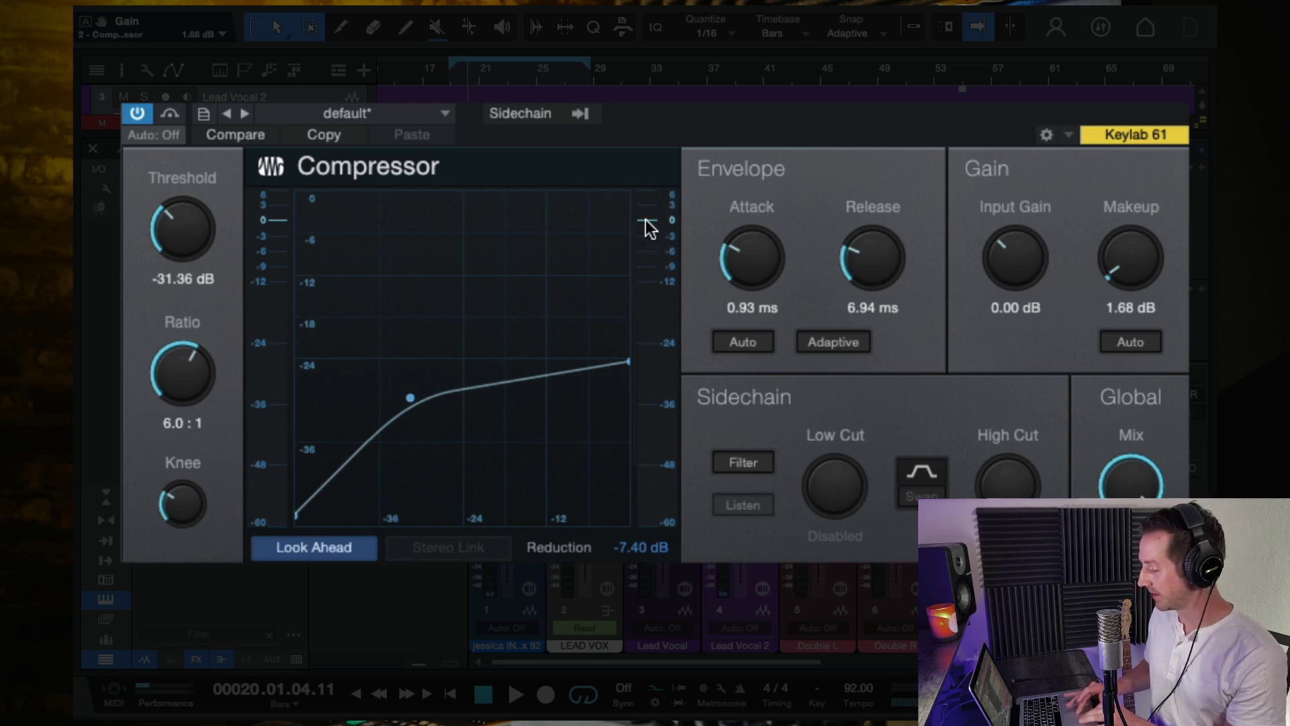
pyautogui.press('space')
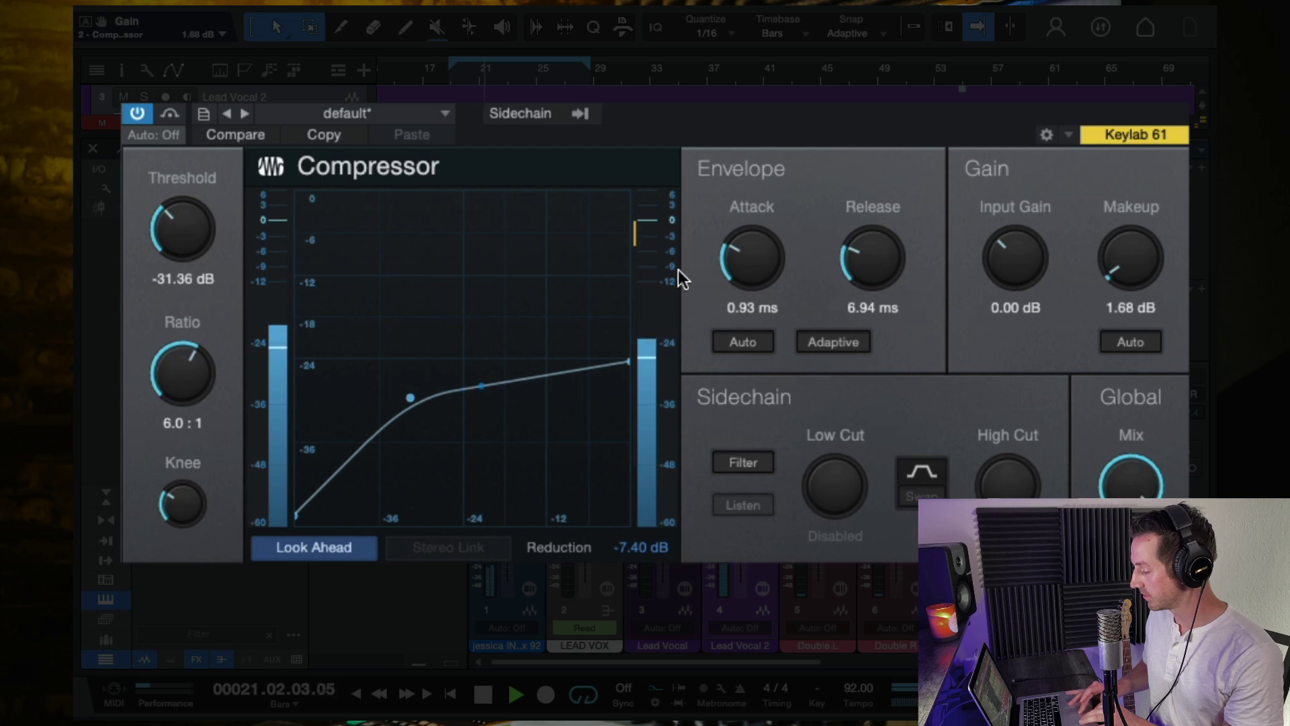
pyautogui.press('space')
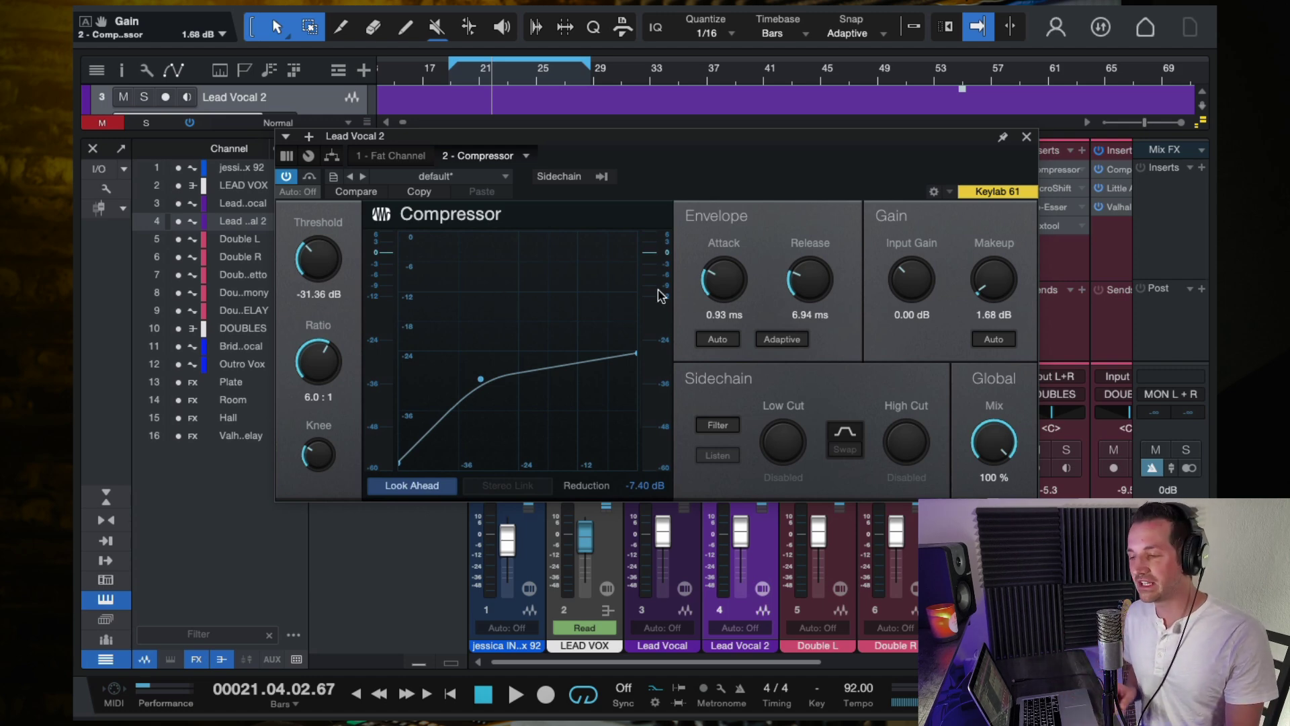
pyautogui.moveTo(660, 294)
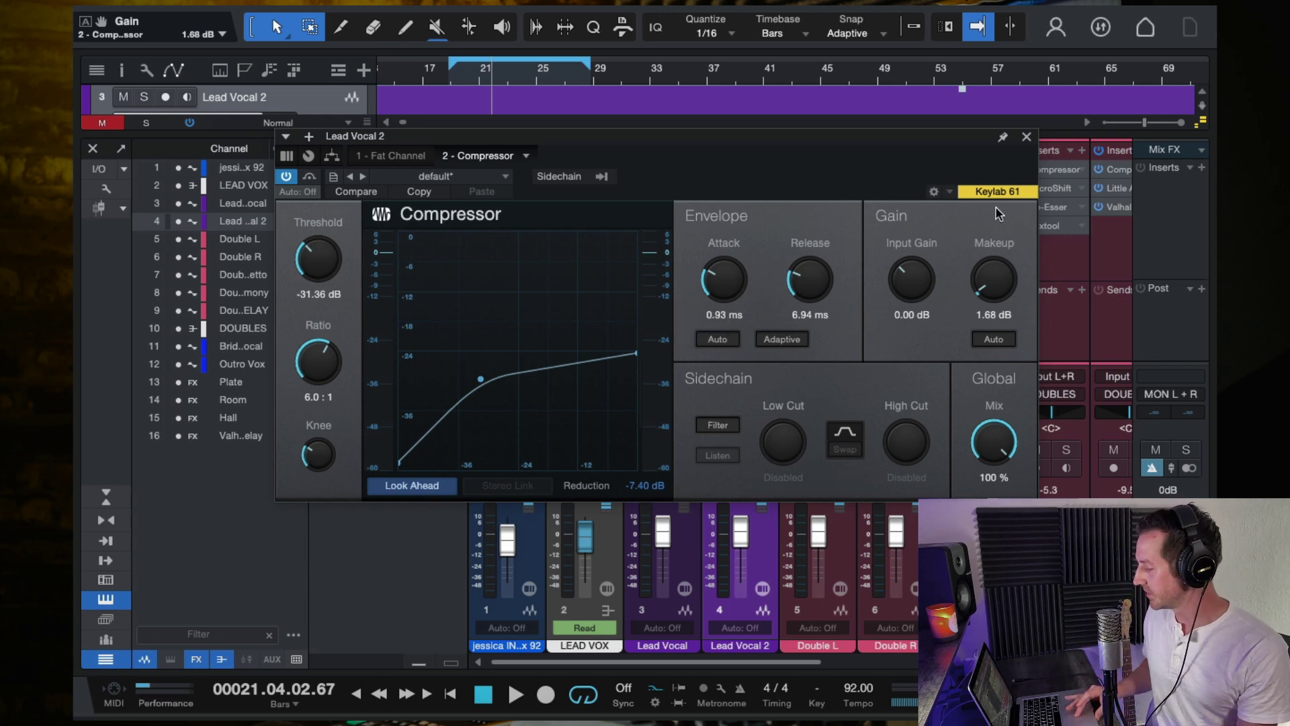
# Close the Compressor window and audition Lead Vocal 2 with only Fat Channel active, and with only the Compressor active
pyautogui.click(1026, 138)
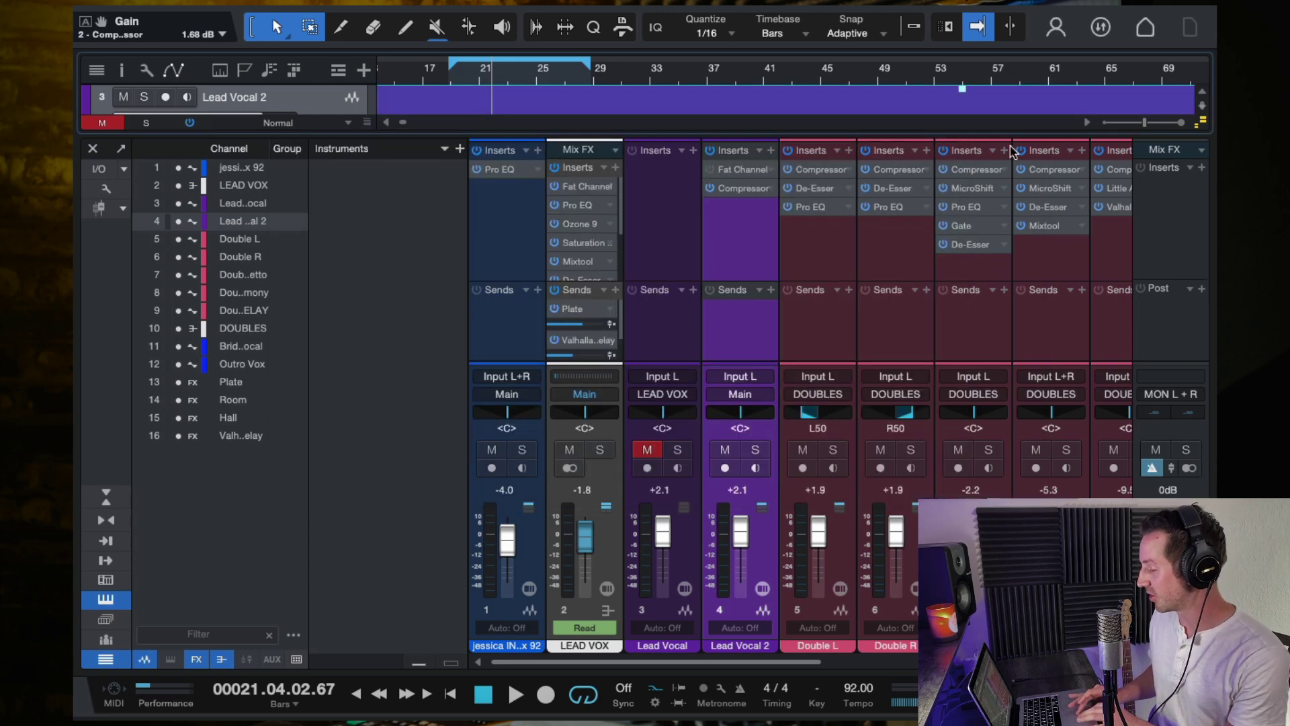
pyautogui.click(710, 188)
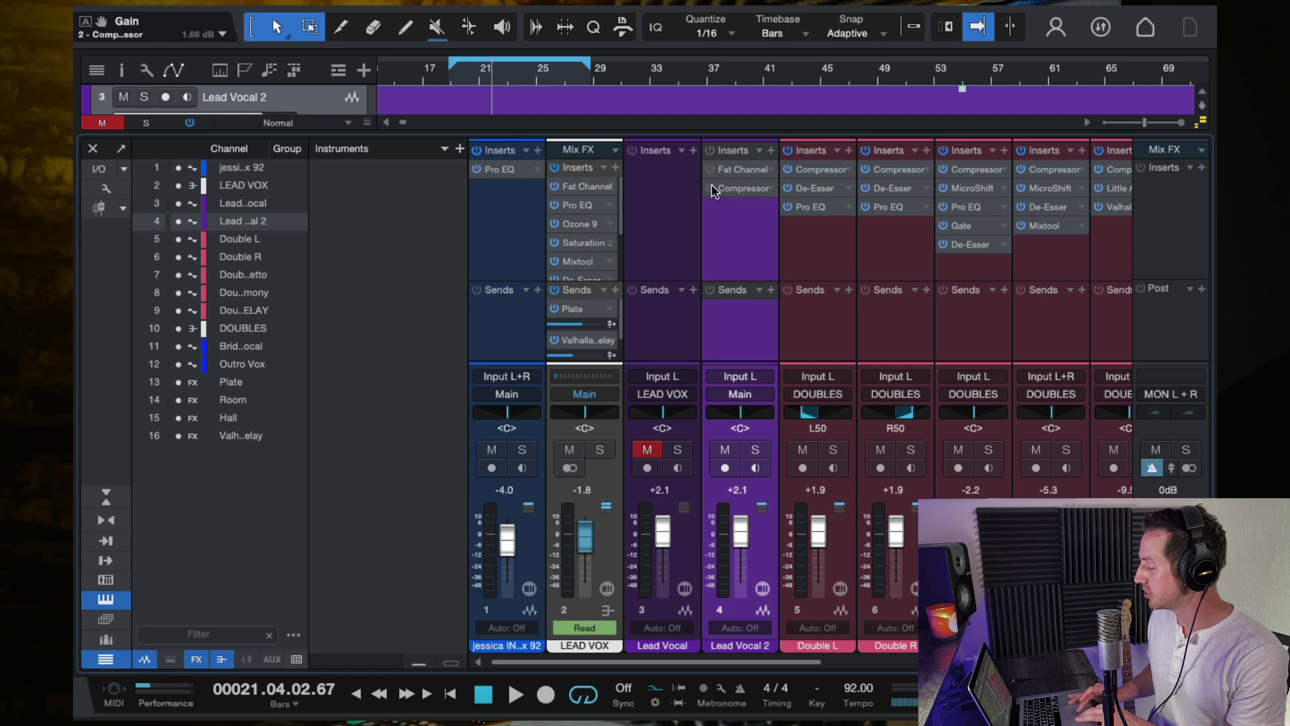
pyautogui.click(709, 169)
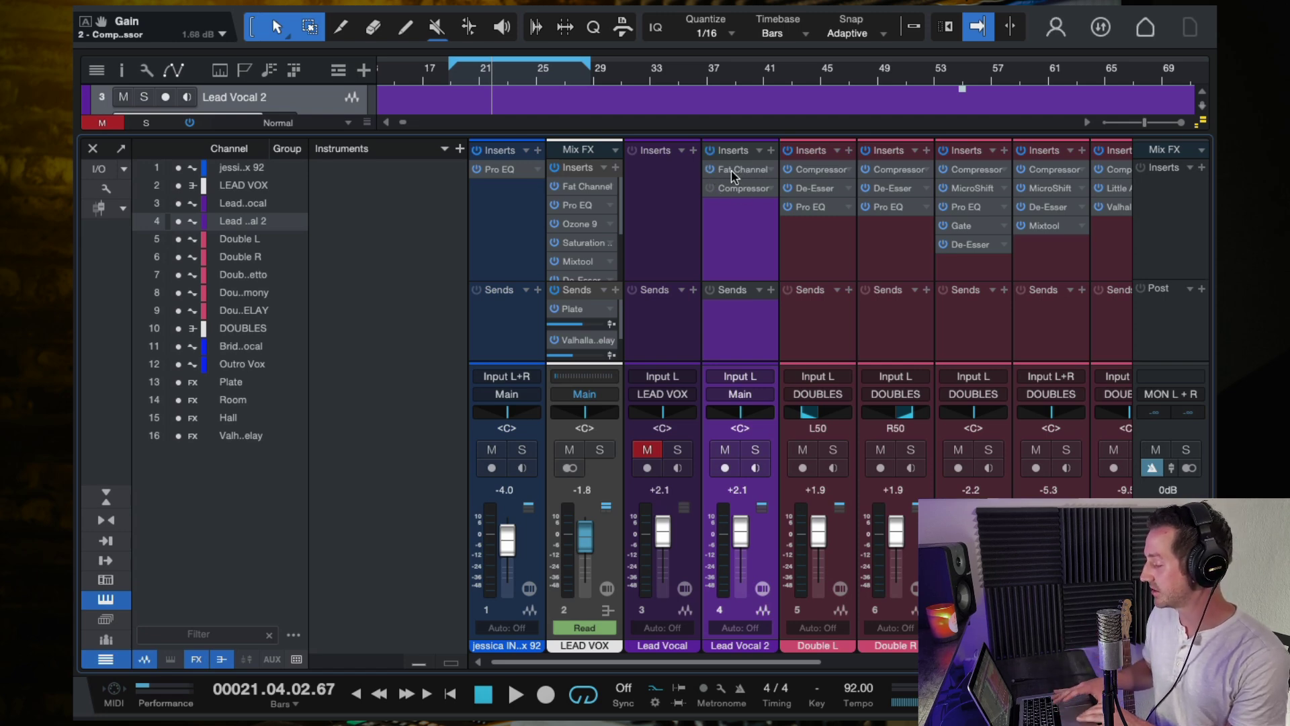
pyautogui.press('space')
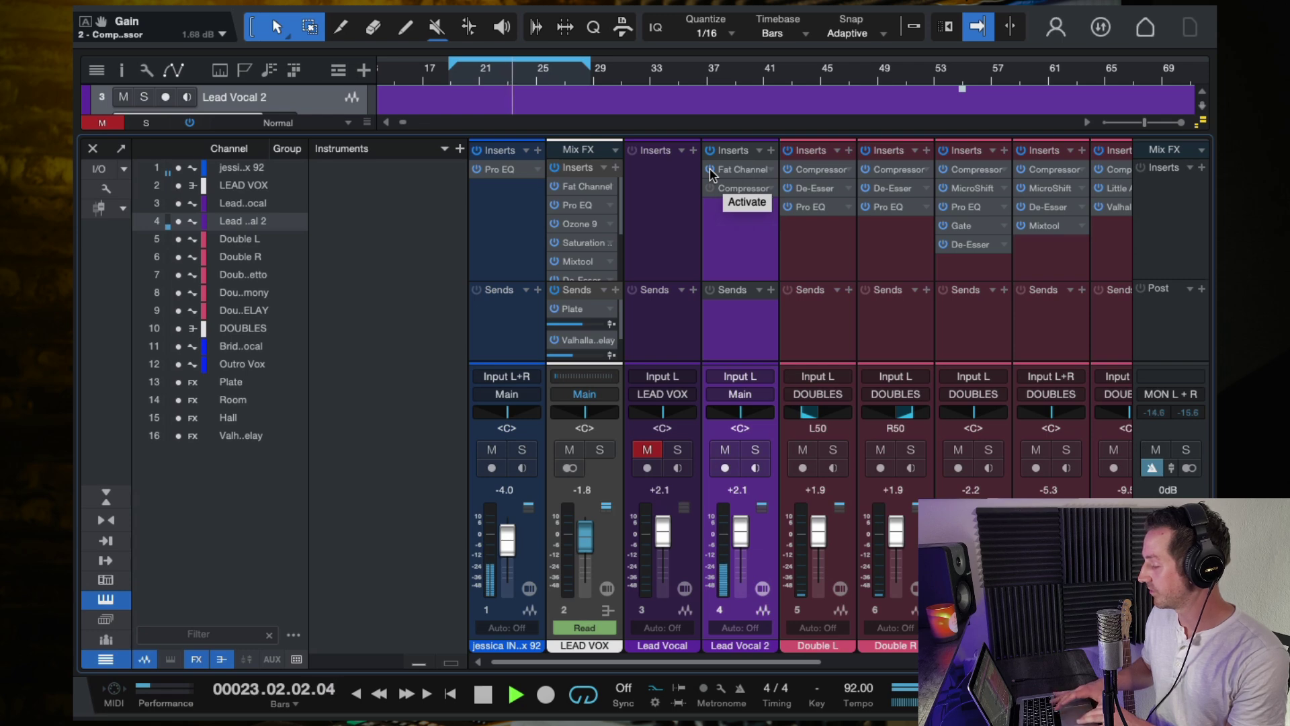
pyautogui.press('space')
pyautogui.click(711, 188)
pyautogui.press('space')
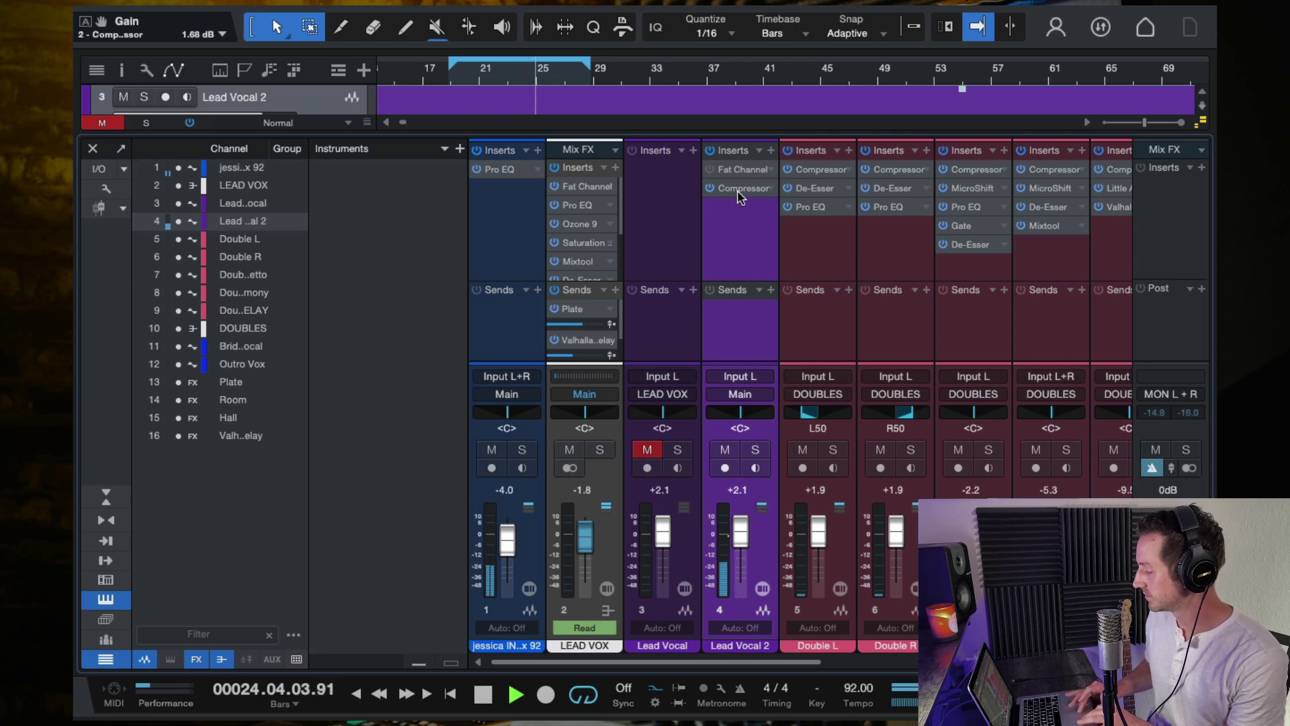
# Reopen the Compressor on Lead Vocal 2 and raise its makeup gain to 2.40 dB
pyautogui.click(737, 190)
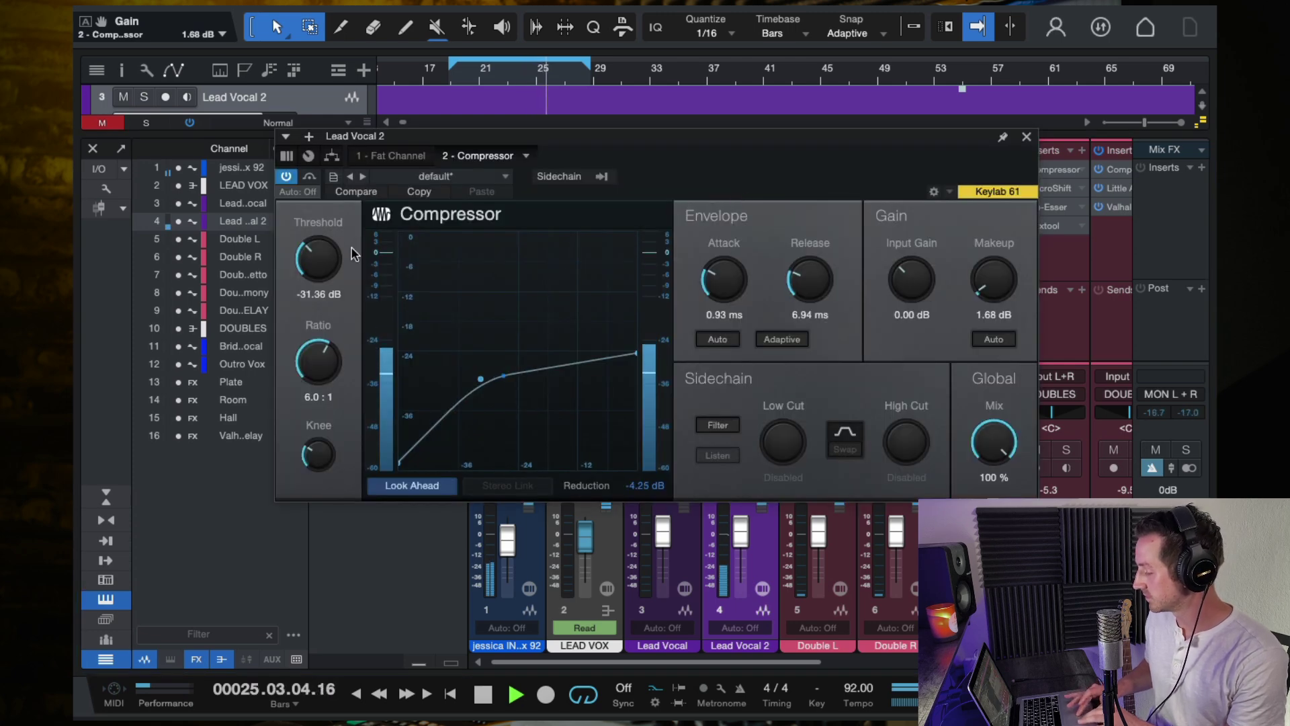
pyautogui.moveTo(999, 276); pyautogui.dragTo(1000, 270)
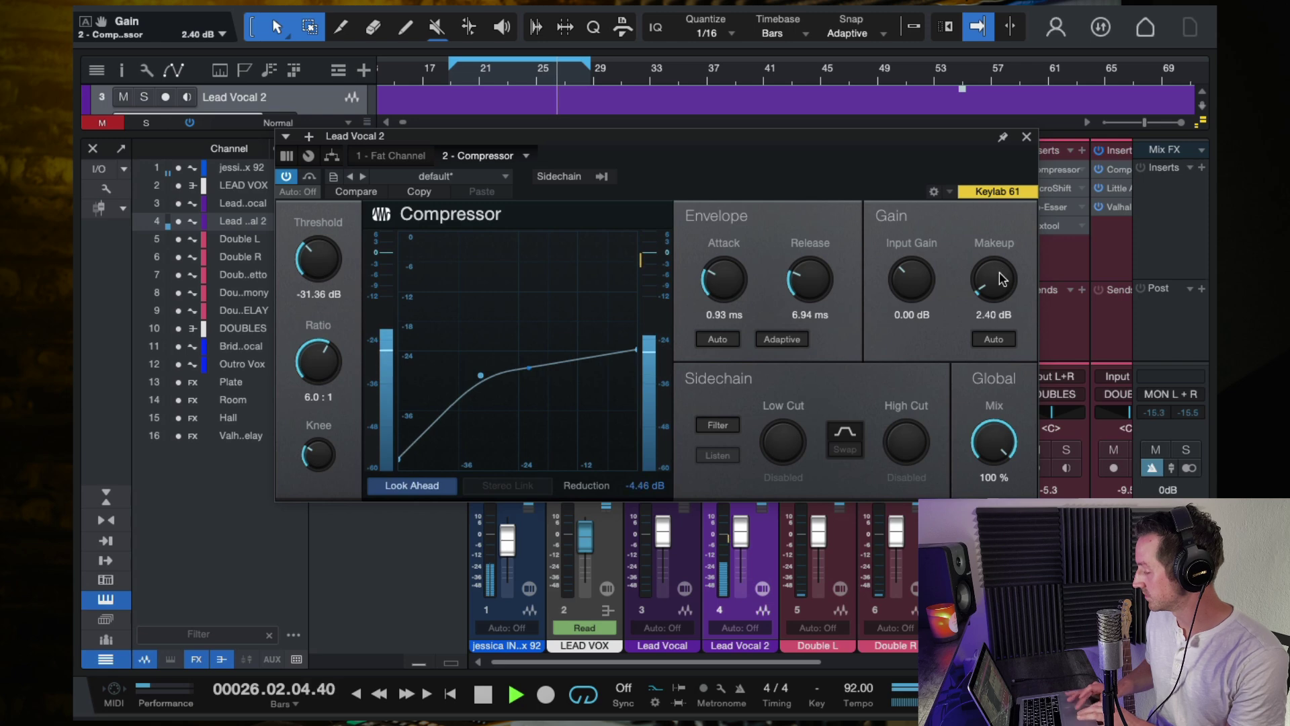
pyautogui.click(1026, 136)
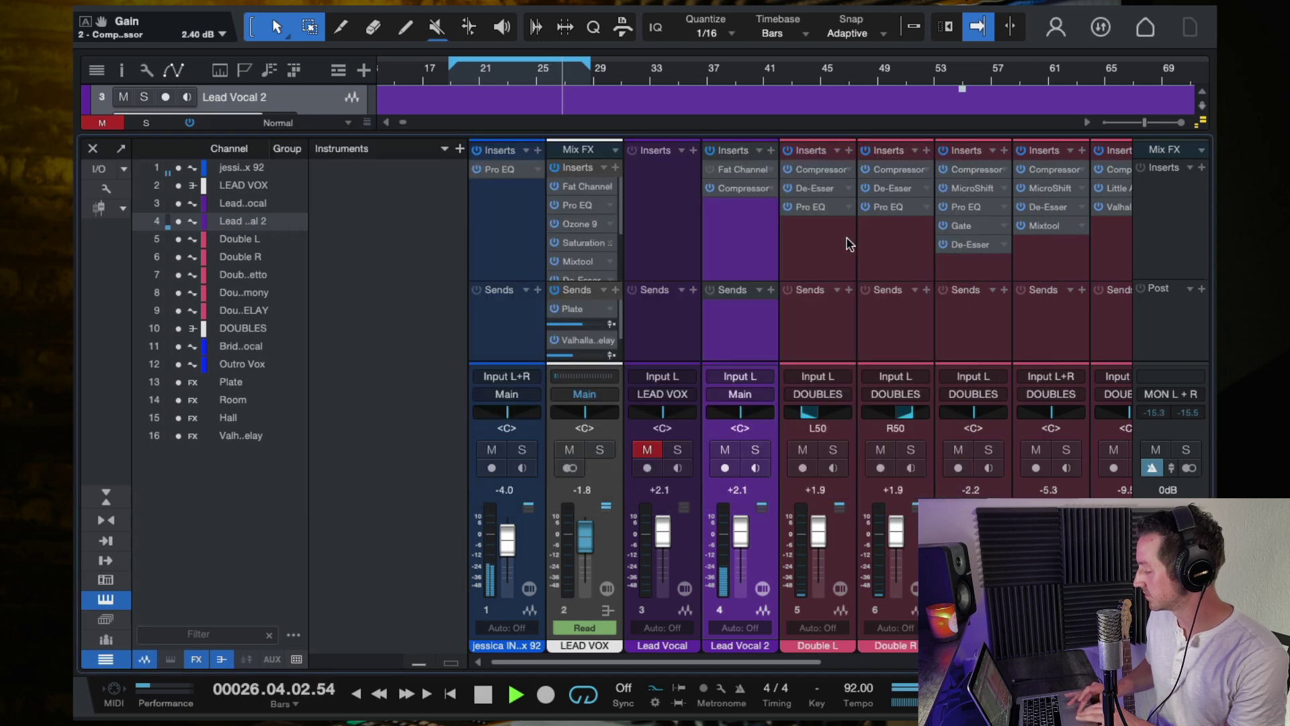
# Compare Fat Channel against the Compressor again, restarting playback from about bar 19, and bypass both inserts
pyautogui.click(709, 187)
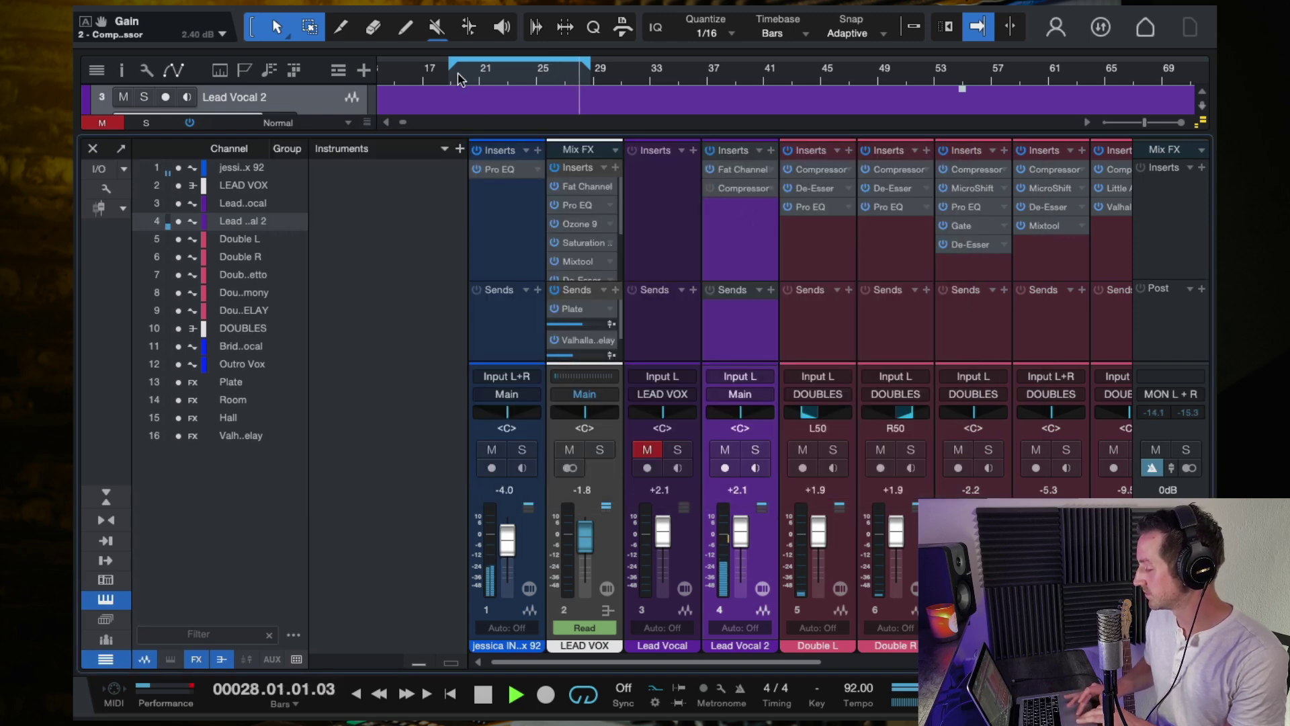
pyautogui.click(459, 79)
pyautogui.click(710, 170)
pyautogui.click(711, 188)
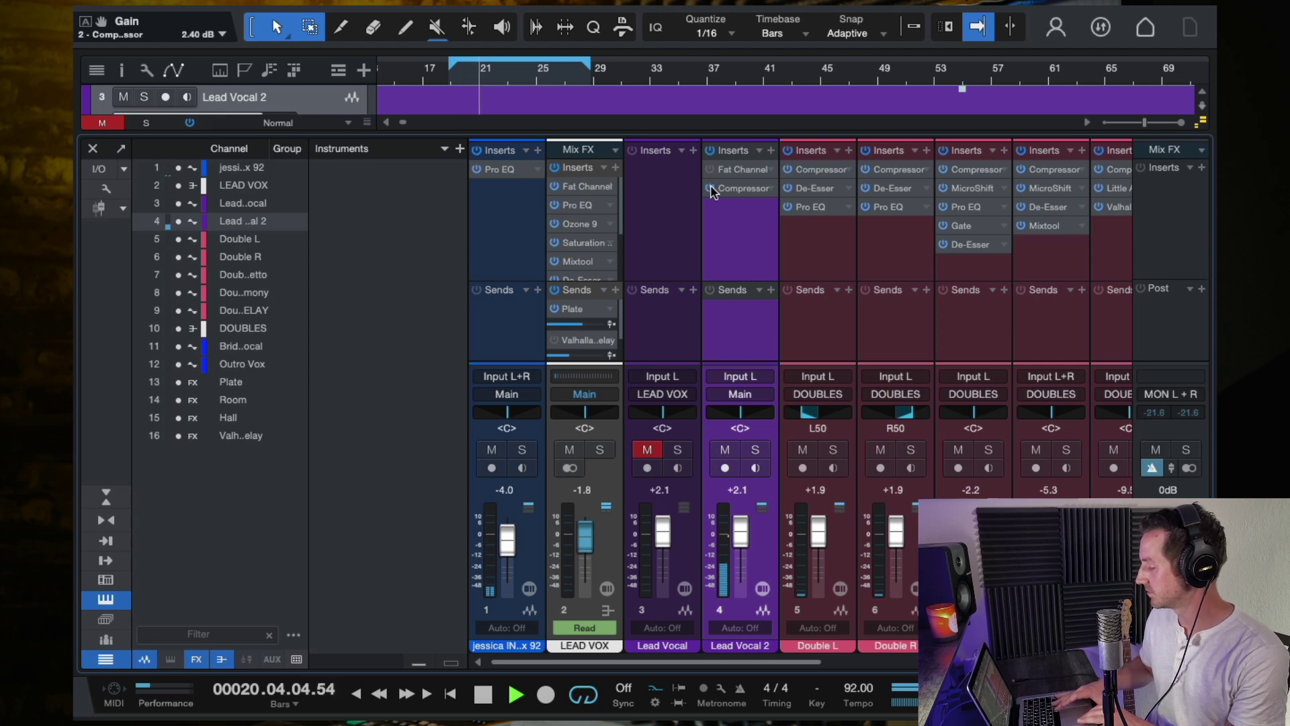
pyautogui.press('space')
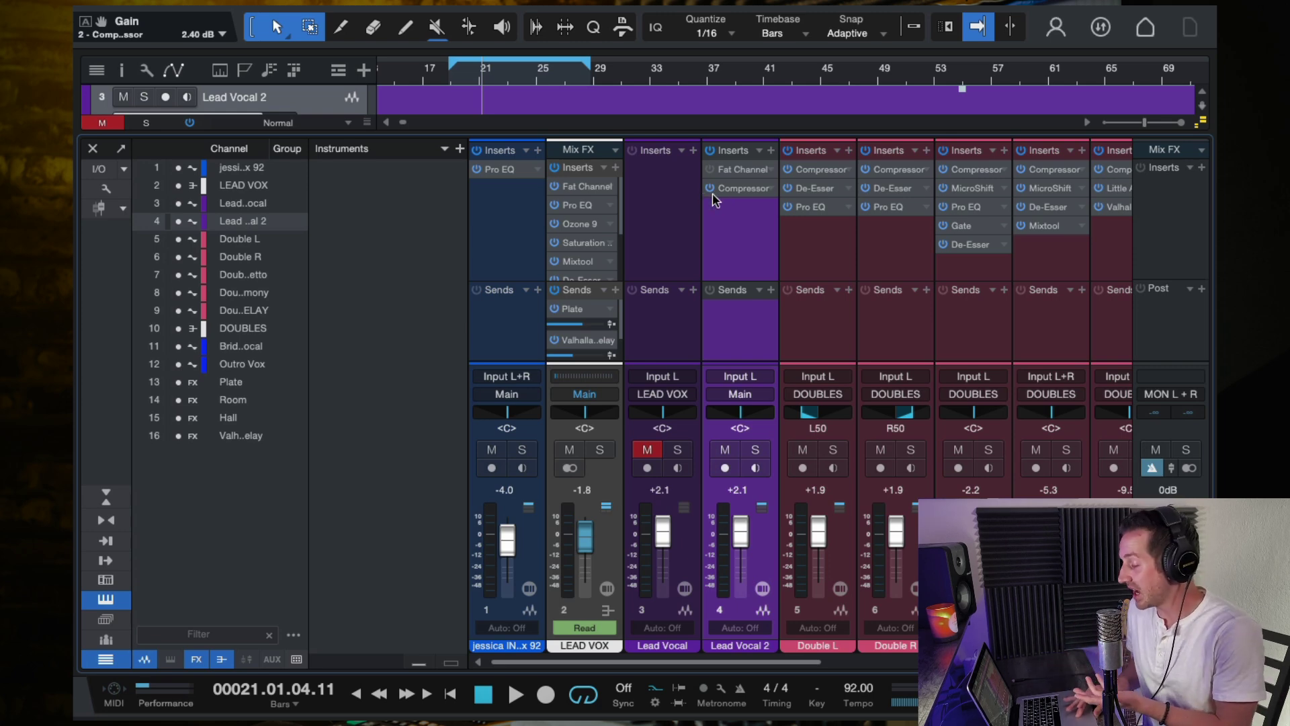
pyautogui.click(711, 188)
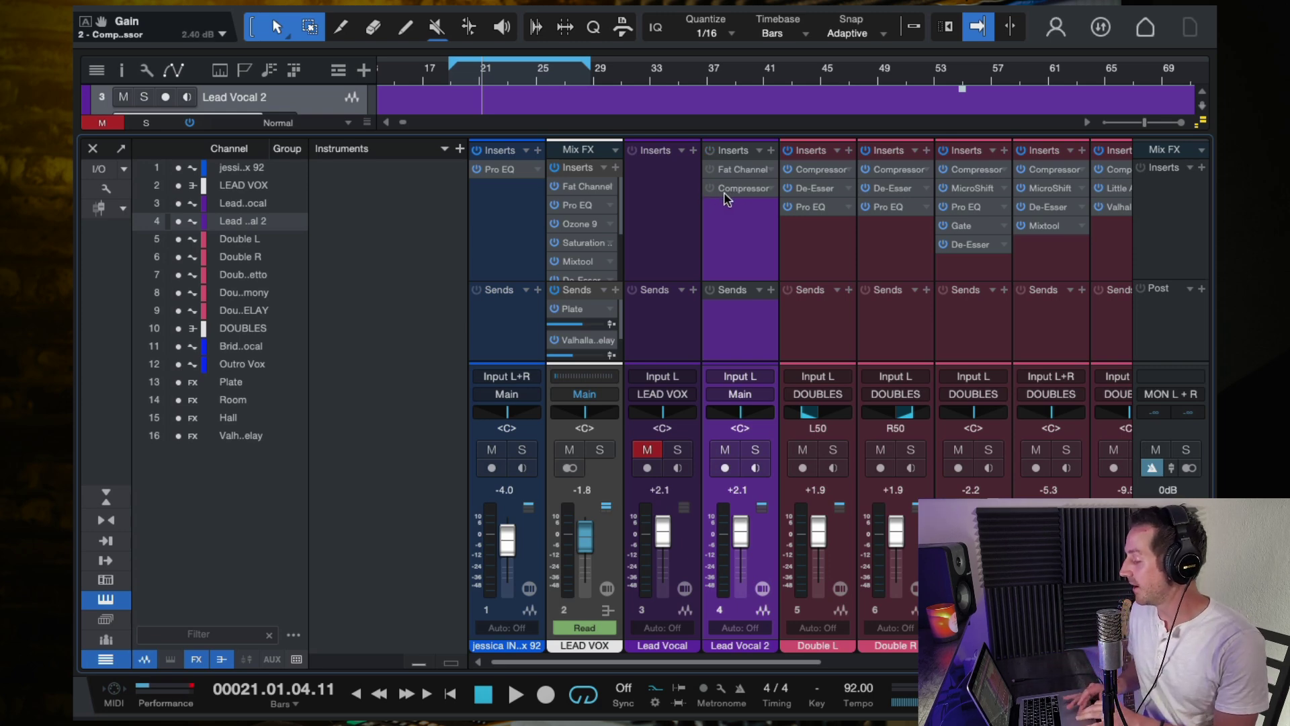
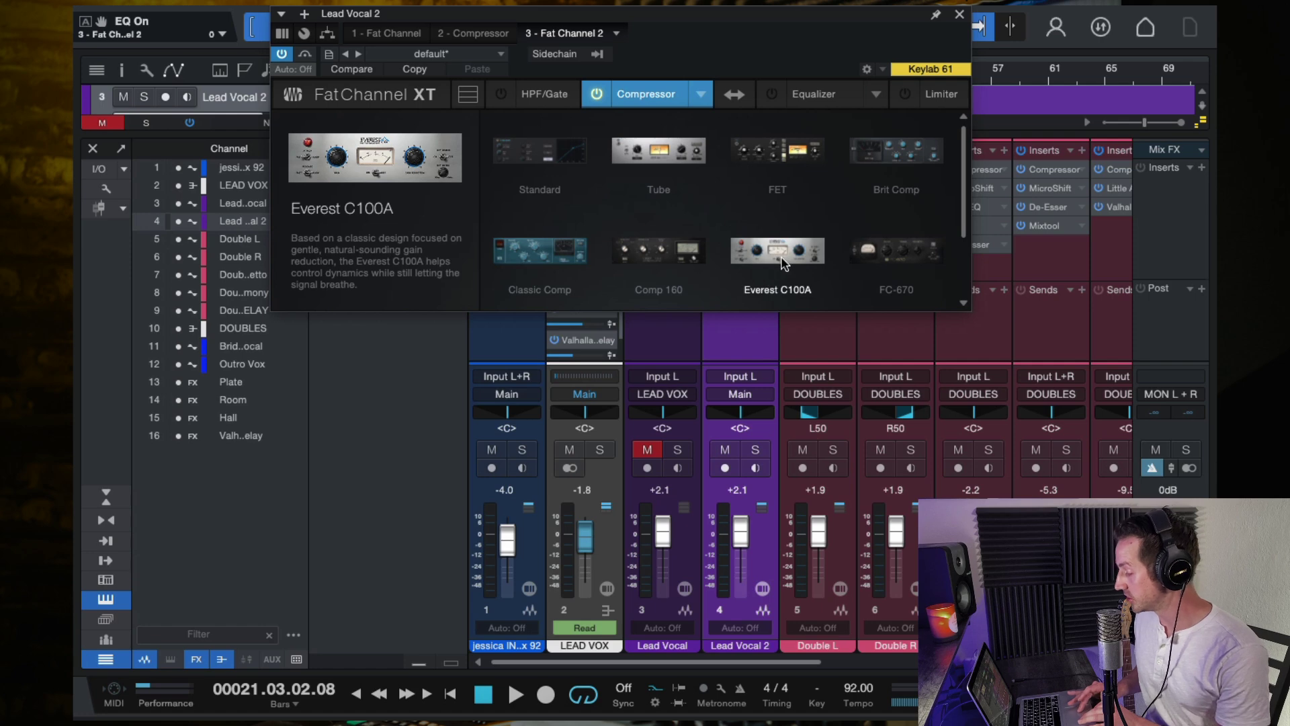
# Load the Classic Comp model in Fat Channel 2 and lower its threshold to about -5 dBu while playing from about bar 19
pyautogui.click(534, 252)
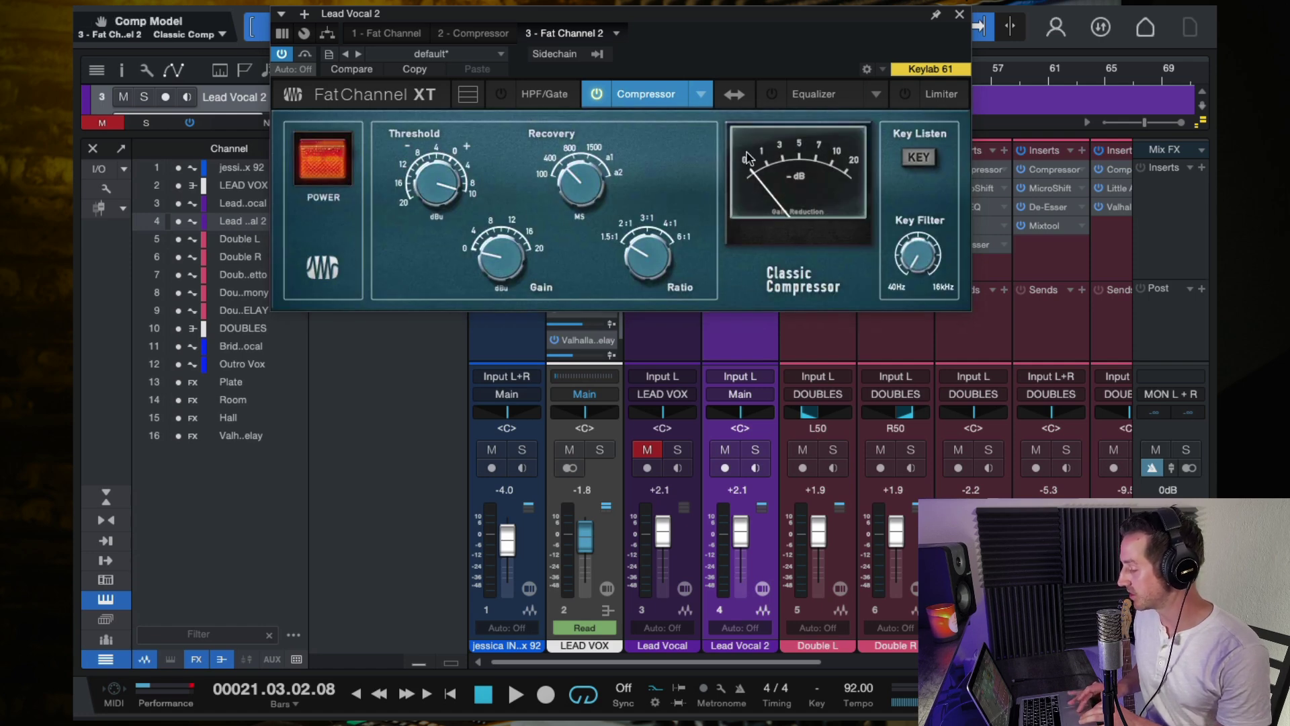
pyautogui.moveTo(767, 31); pyautogui.dragTo(755, 136)
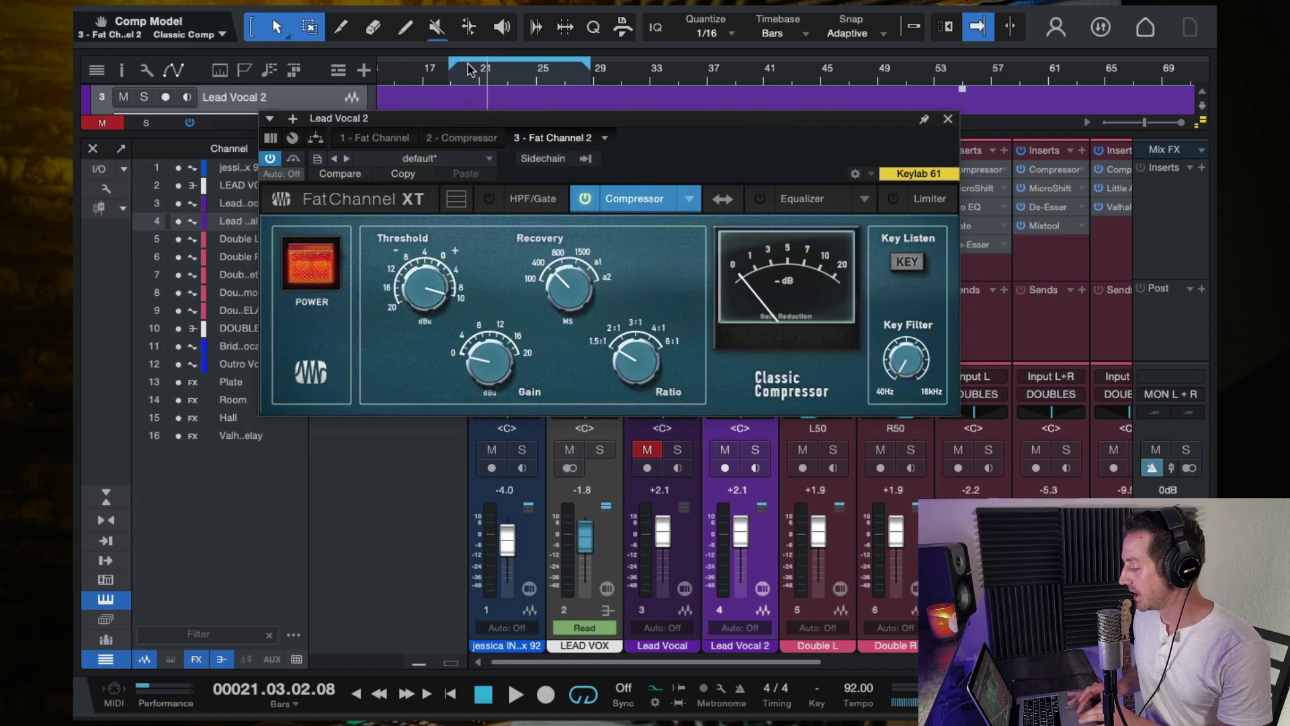
pyautogui.click(452, 78)
pyautogui.press('space')
pyautogui.moveTo(424, 289); pyautogui.dragTo(426, 344)
pyautogui.moveTo(338, 377); pyautogui.dragTo(344, 448)
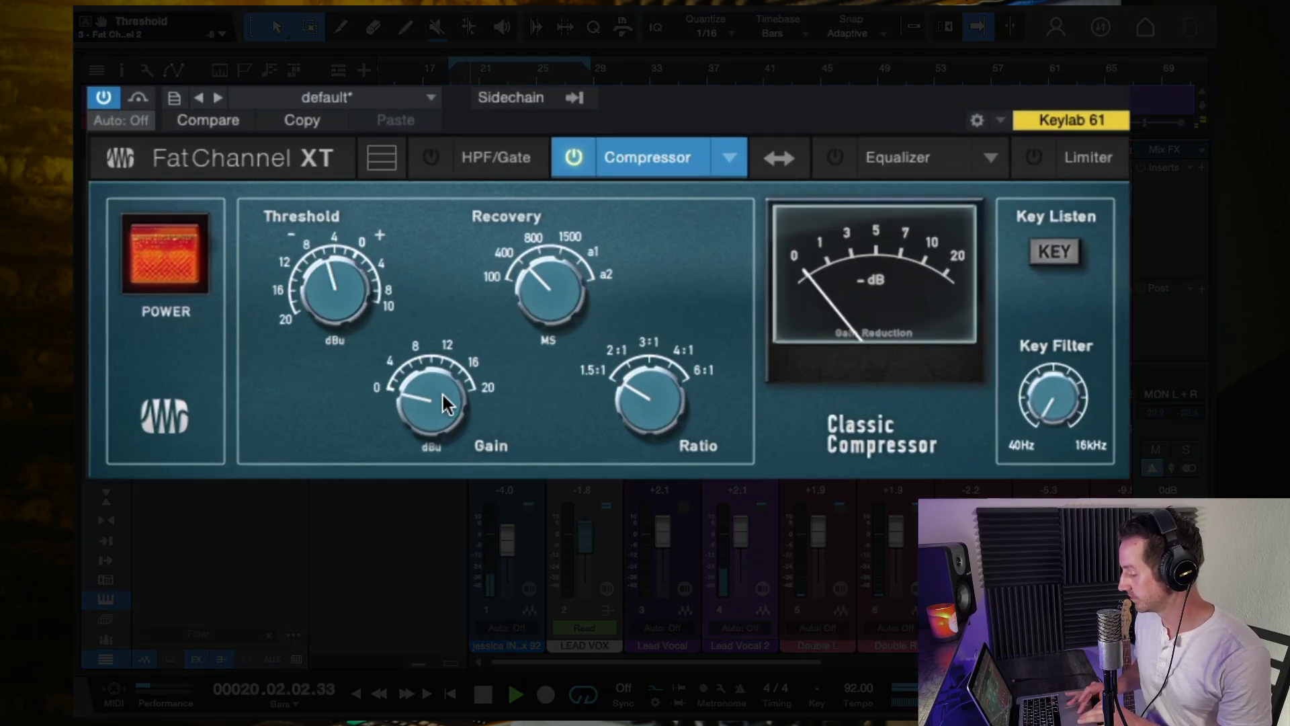
# Set the Classic Compressor's ratio to 3:1 and threshold to about -4 dBu, and compare the vocal with the compressor bypassed and active
pyautogui.moveTo(659, 413); pyautogui.dragTo(652, 277)
pyautogui.moveTo(313, 326); pyautogui.dragTo(341, 313)
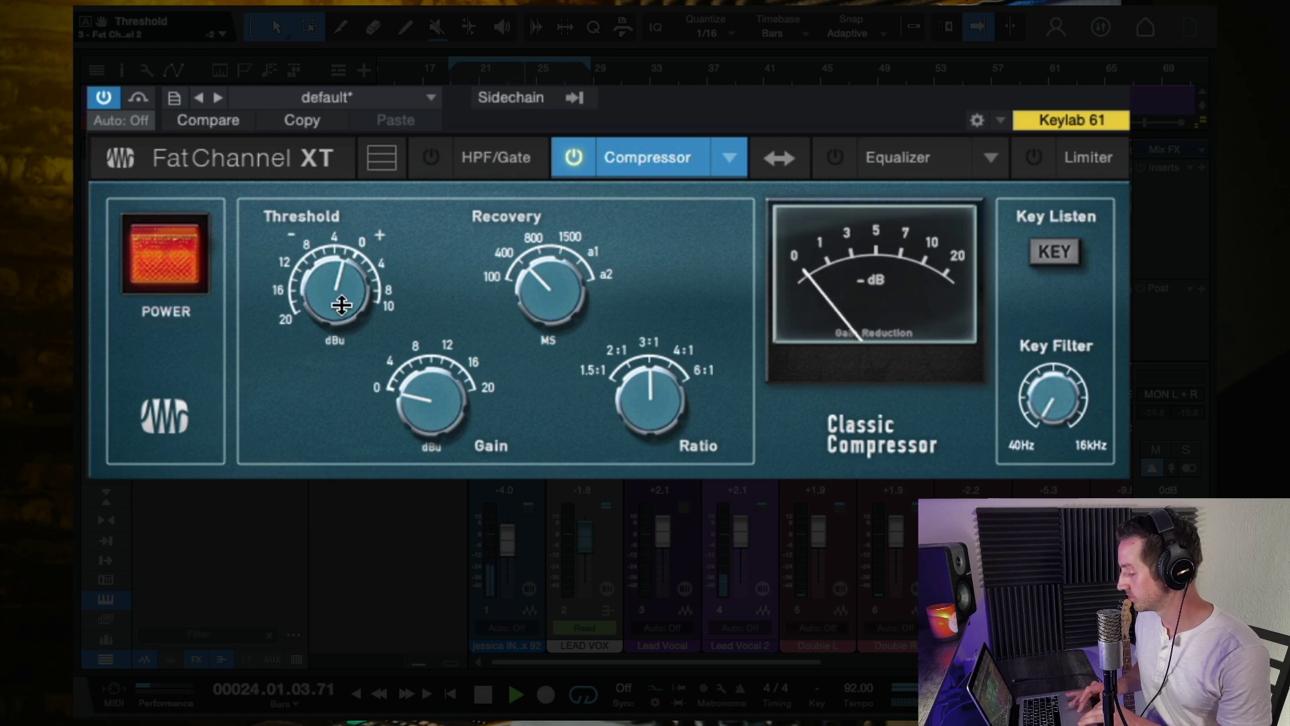
pyautogui.moveTo(341, 309); pyautogui.dragTo(332, 336)
pyautogui.click(160, 255)
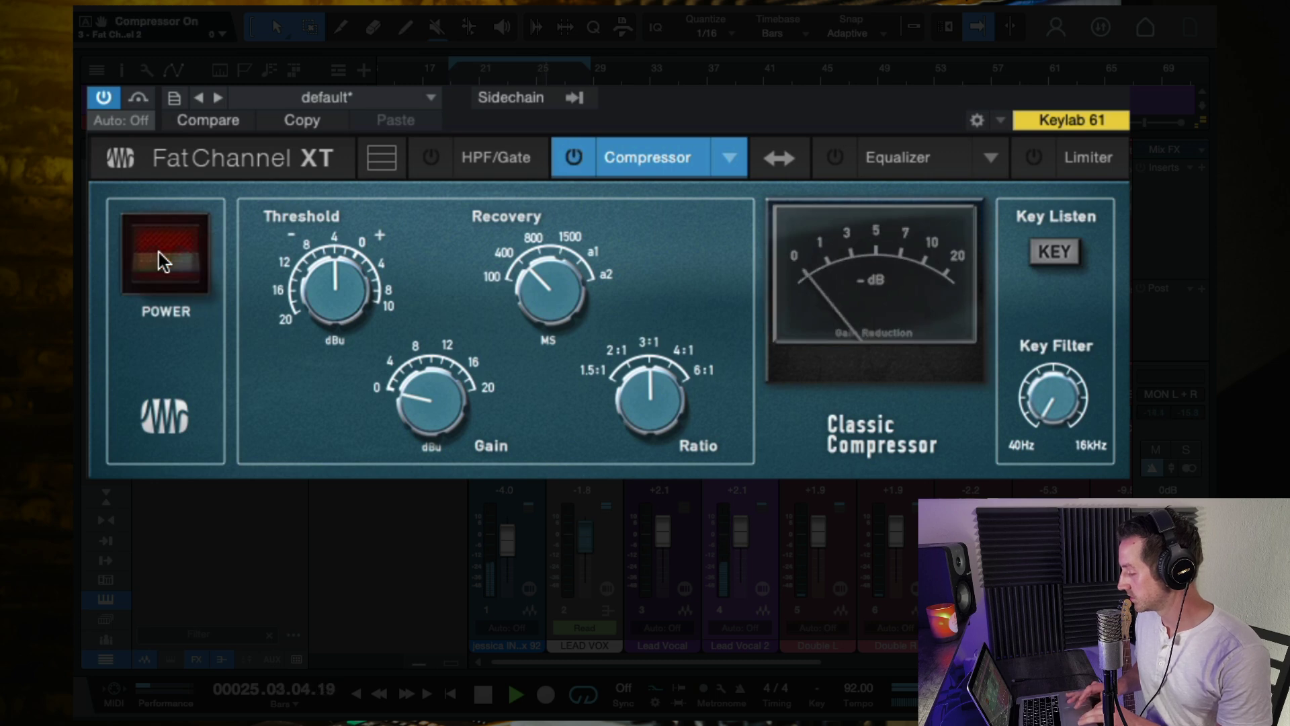
pyautogui.click(159, 252)
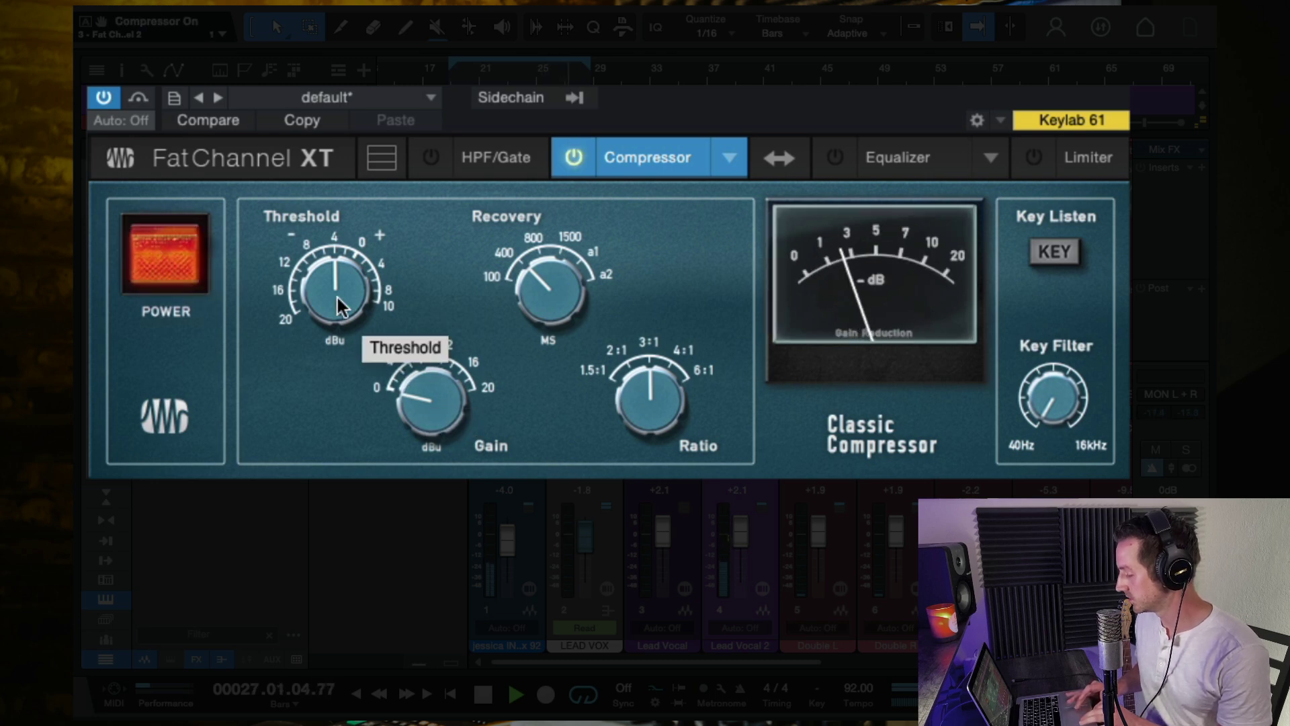
# Set the recovery to 400 ms, raise the threshold to -2 dBu, and audition the vocal from about bar 24
pyautogui.moveTo(551, 279); pyautogui.dragTo(556, 406)
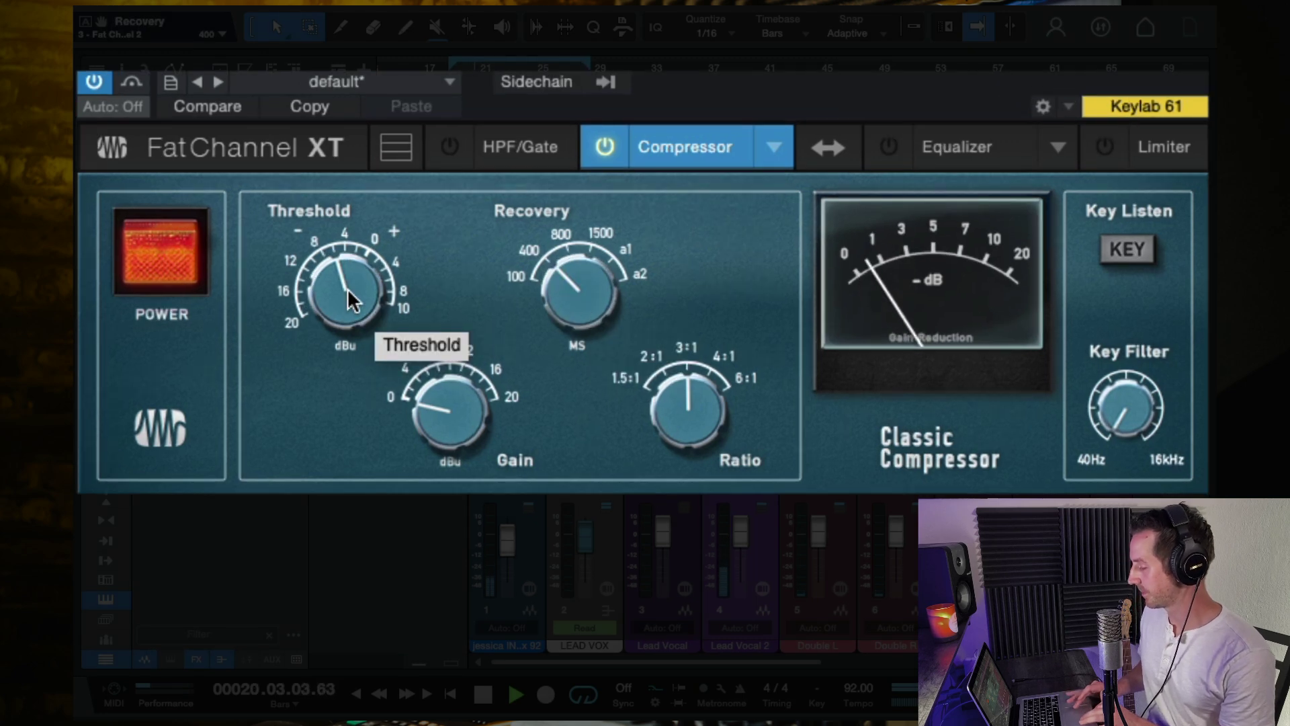
pyautogui.moveTo(346, 279); pyautogui.dragTo(340, 256)
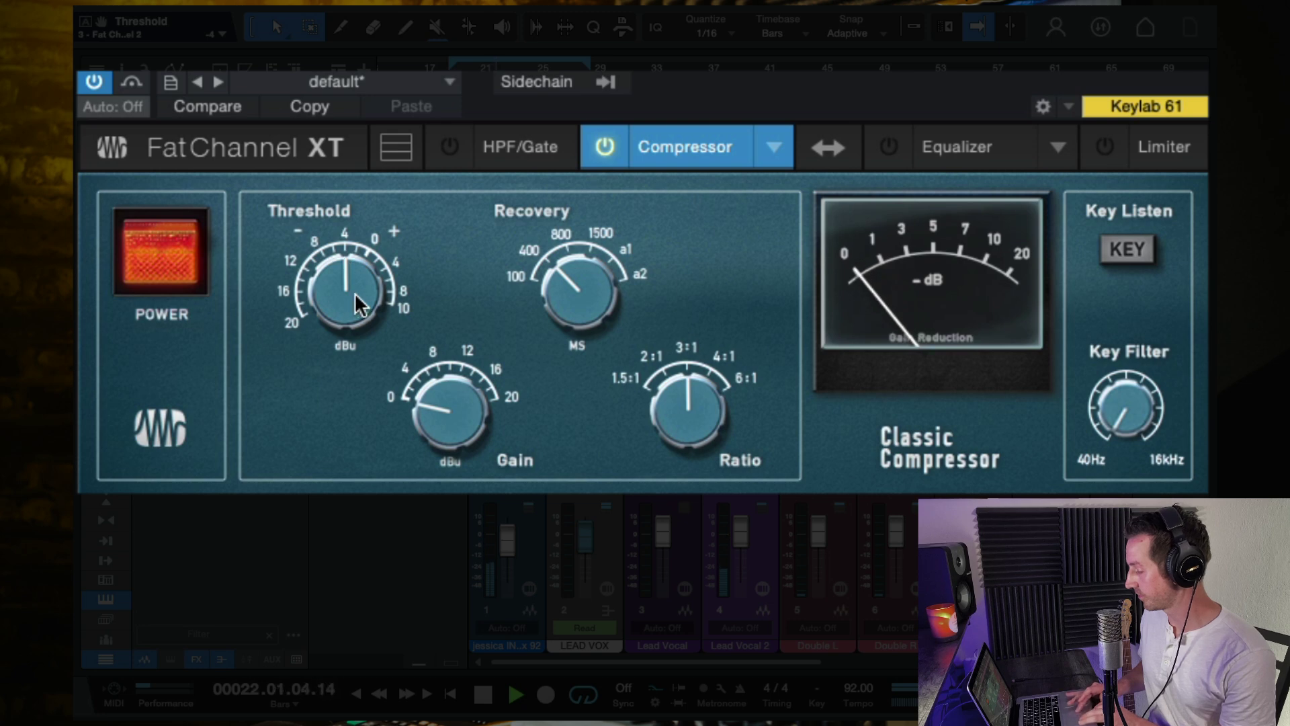
pyautogui.moveTo(356, 296); pyautogui.dragTo(354, 272)
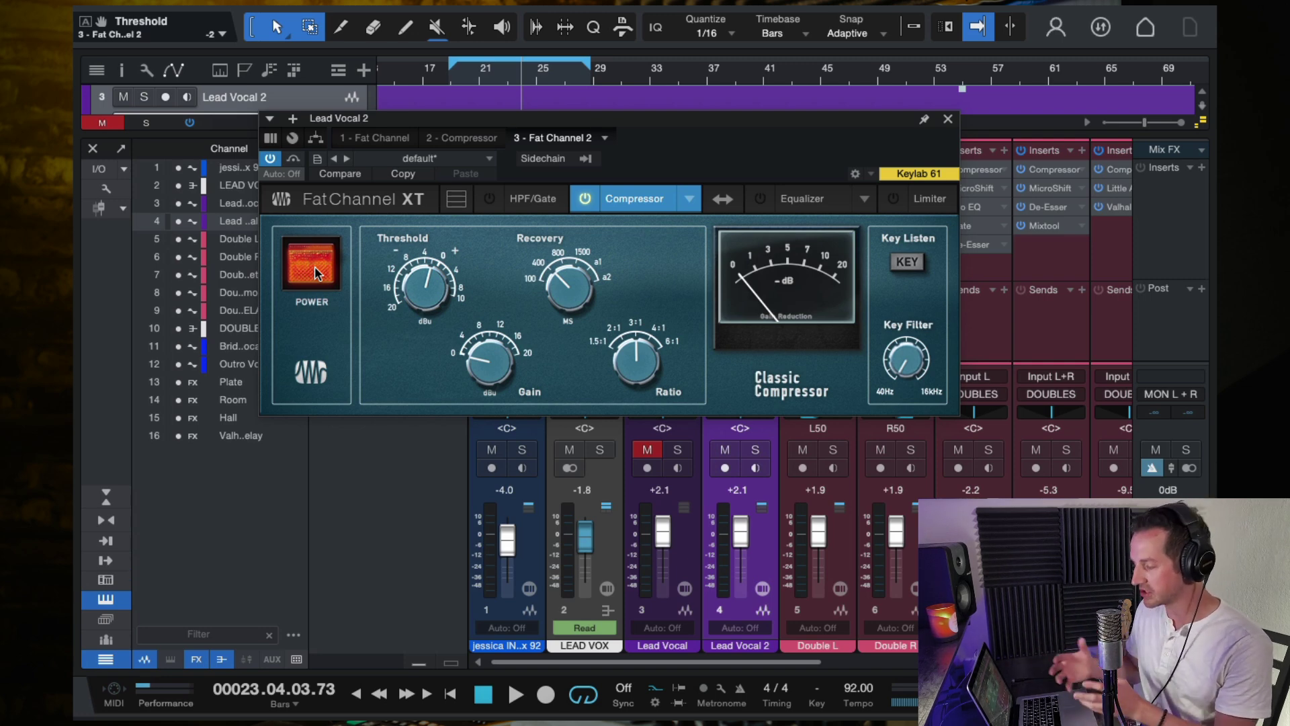
pyautogui.press('space')
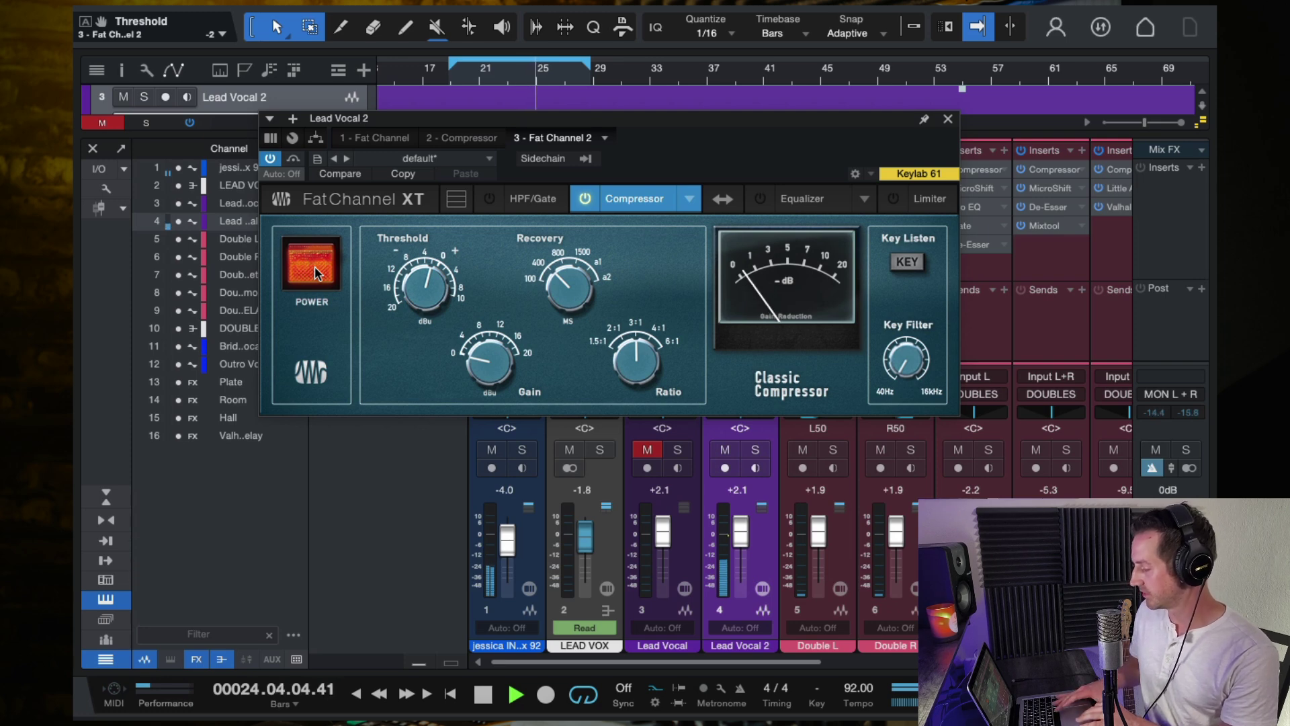
pyautogui.press('space')
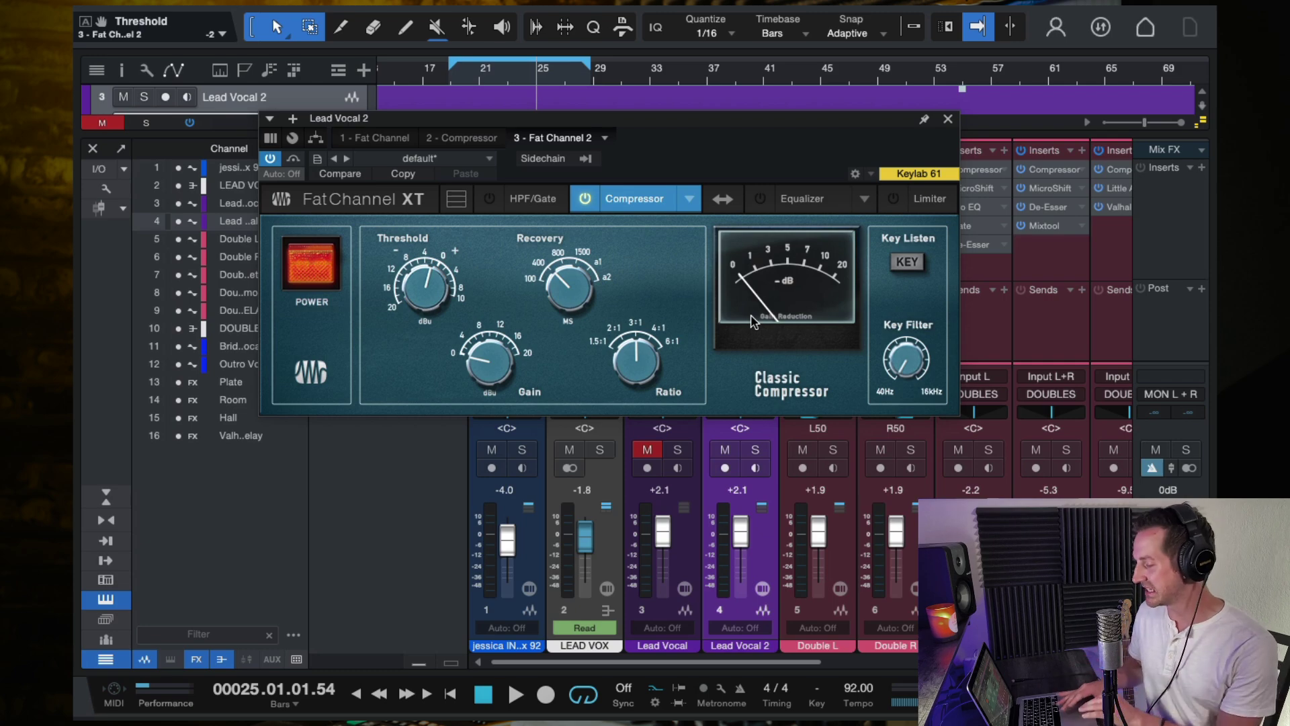
pyautogui.press('space')
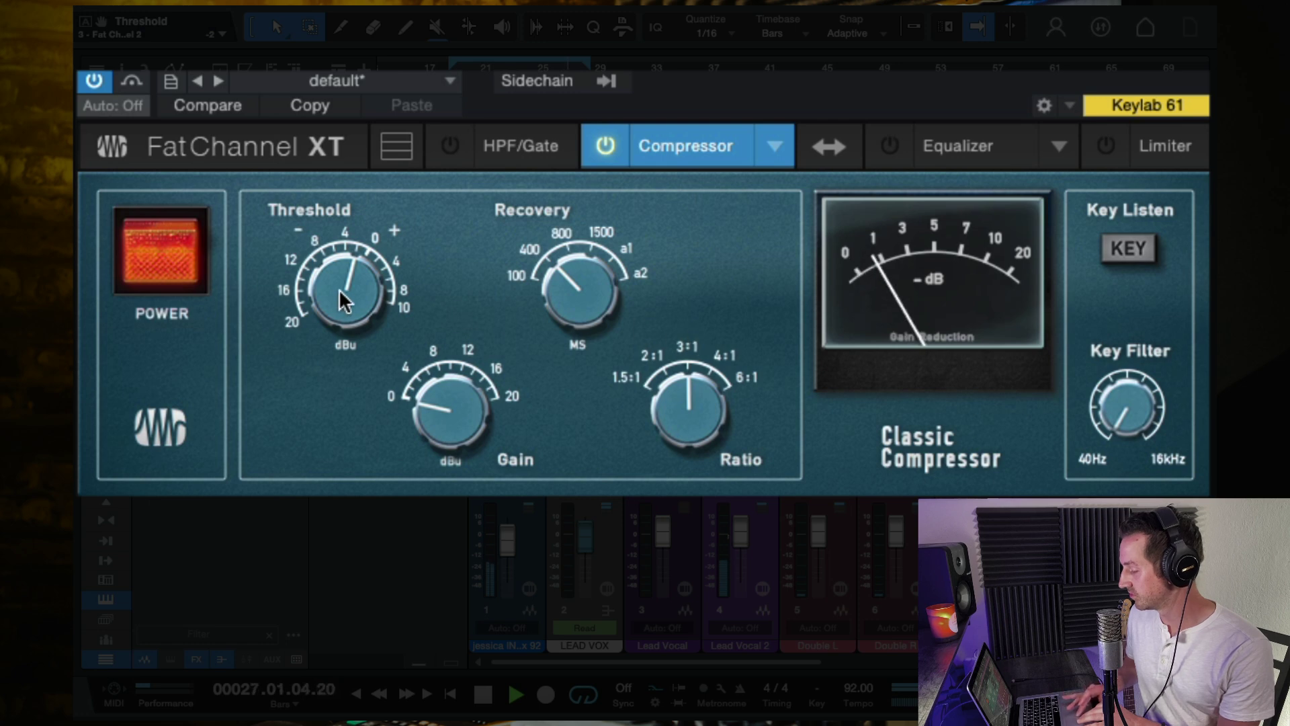
# Lower the threshold to about -4 dBu and raise the gain to about 2 dBu, bypassing and re-enabling the Classic Compressor during playback
pyautogui.moveTo(340, 289); pyautogui.dragTo(341, 313)
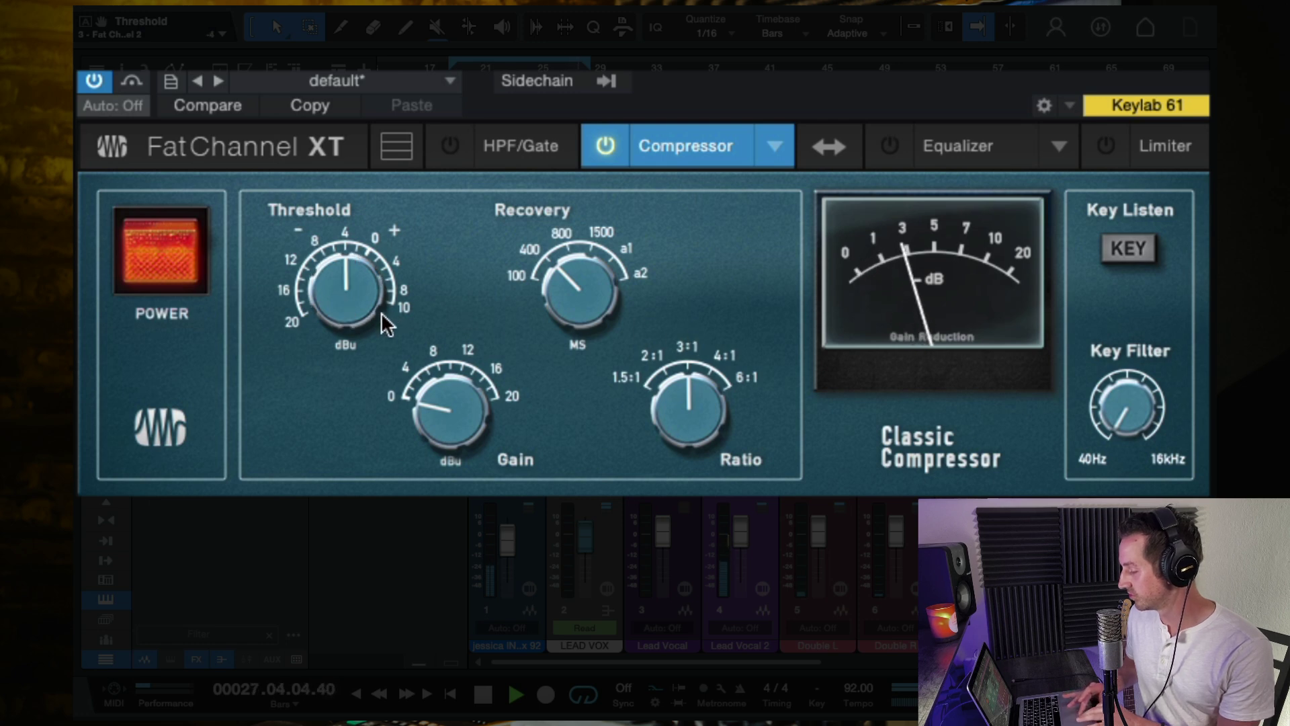
pyautogui.click(172, 242)
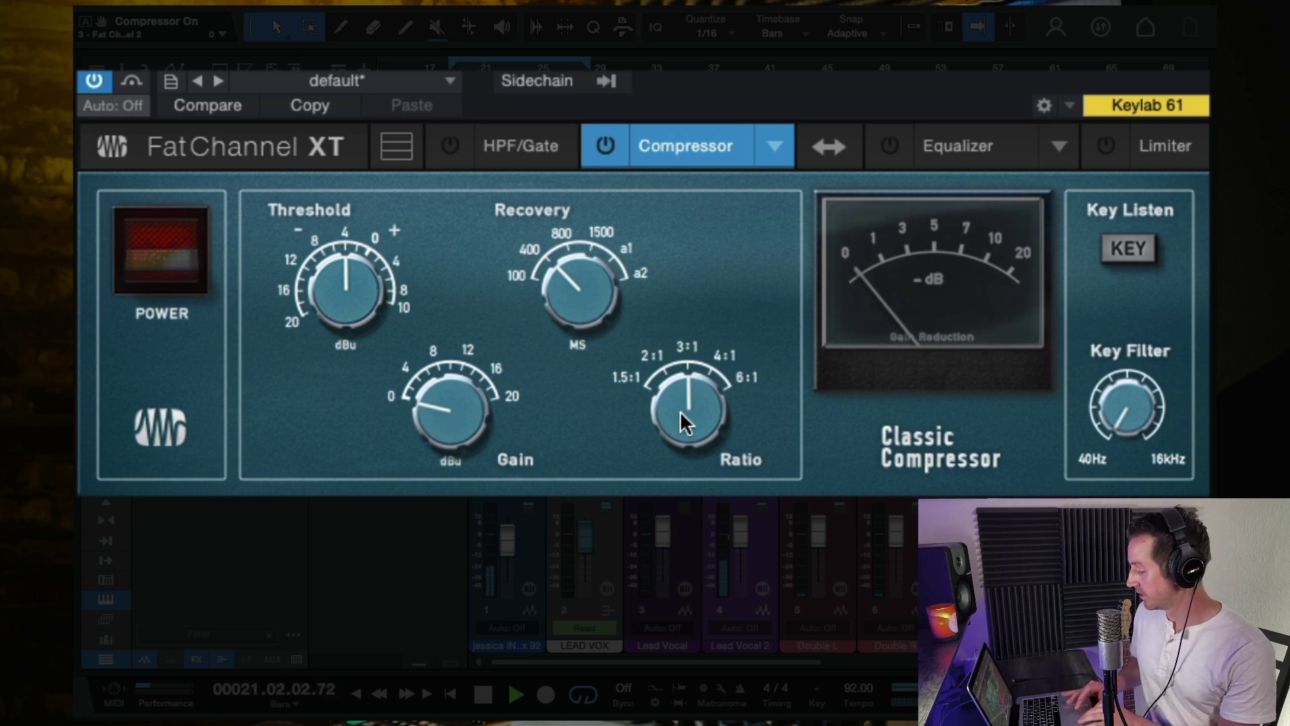
pyautogui.moveTo(442, 392)
pyautogui.mouseDown()
pyautogui.moveTo(446, 403)
pyautogui.moveTo(447, 390)
pyautogui.mouseUp()
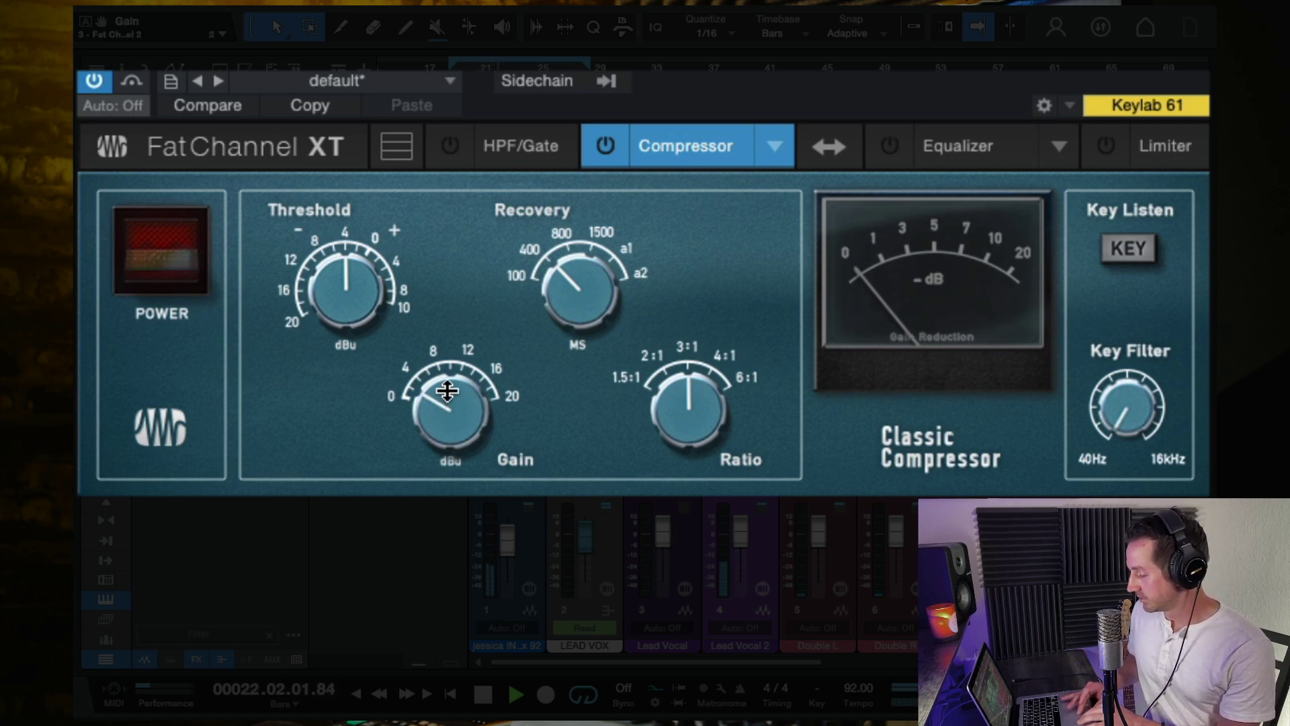
pyautogui.click(167, 256)
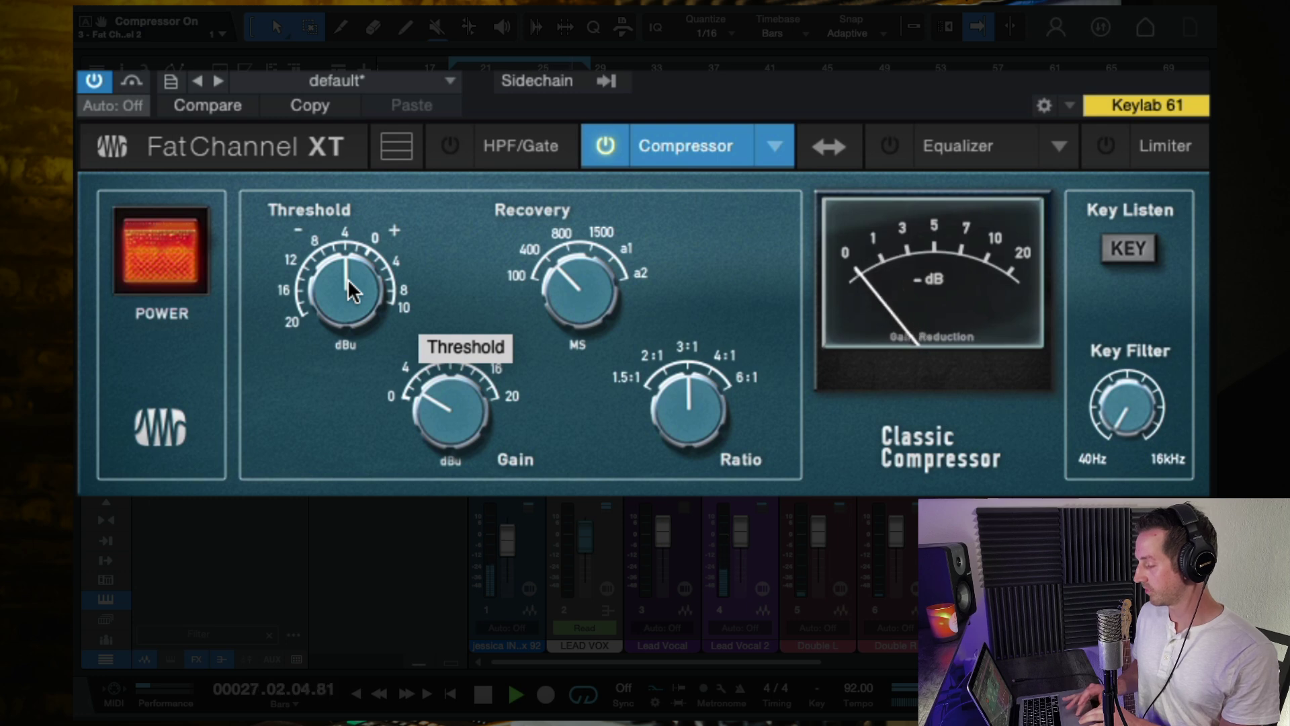
# Raise the Classic Compressor's threshold to about -2 dBu and compare the vocal with the compressor bypassed and active
pyautogui.moveTo(350, 286); pyautogui.dragTo(351, 277)
pyautogui.press('space')
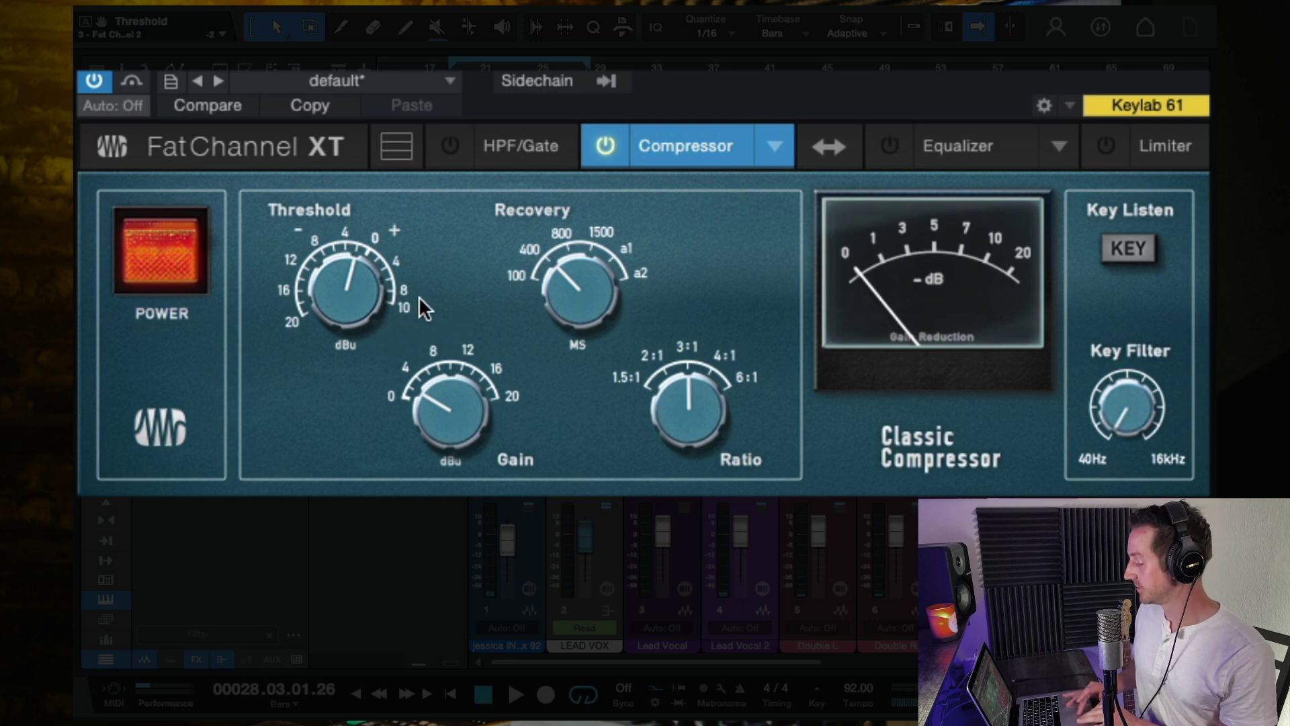
pyautogui.press('space')
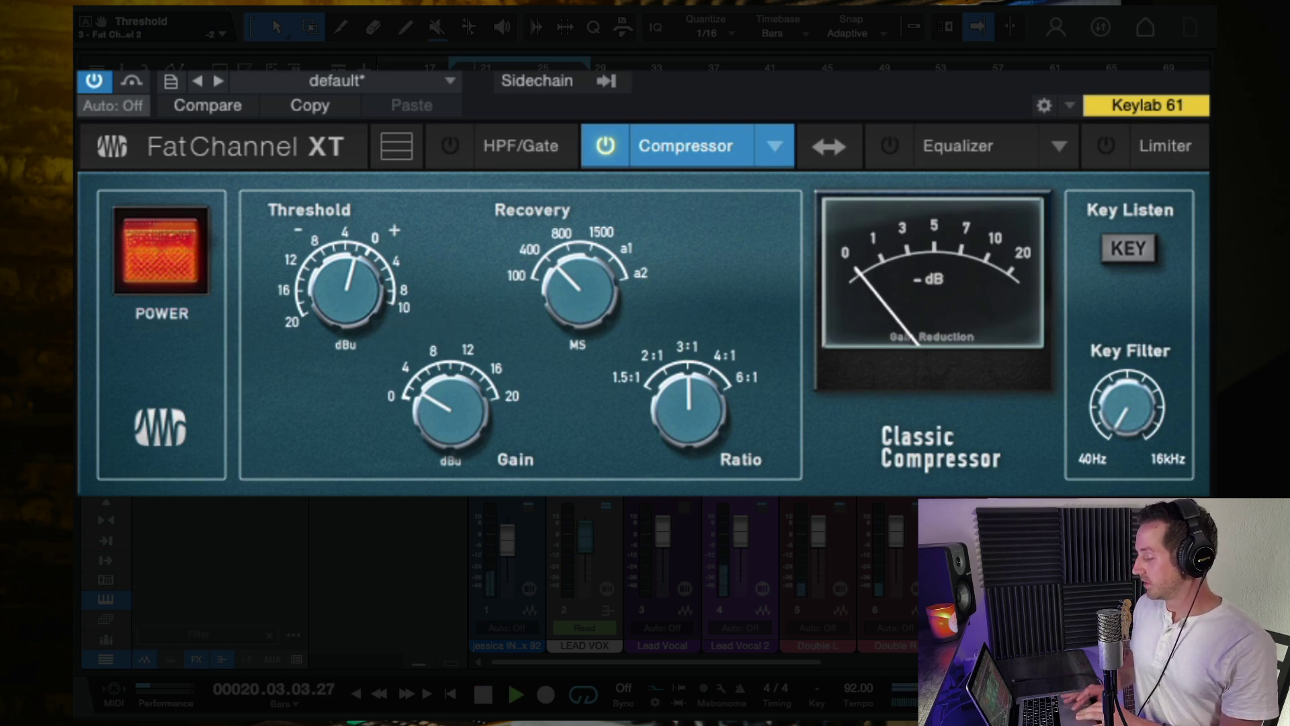
pyautogui.click(164, 268)
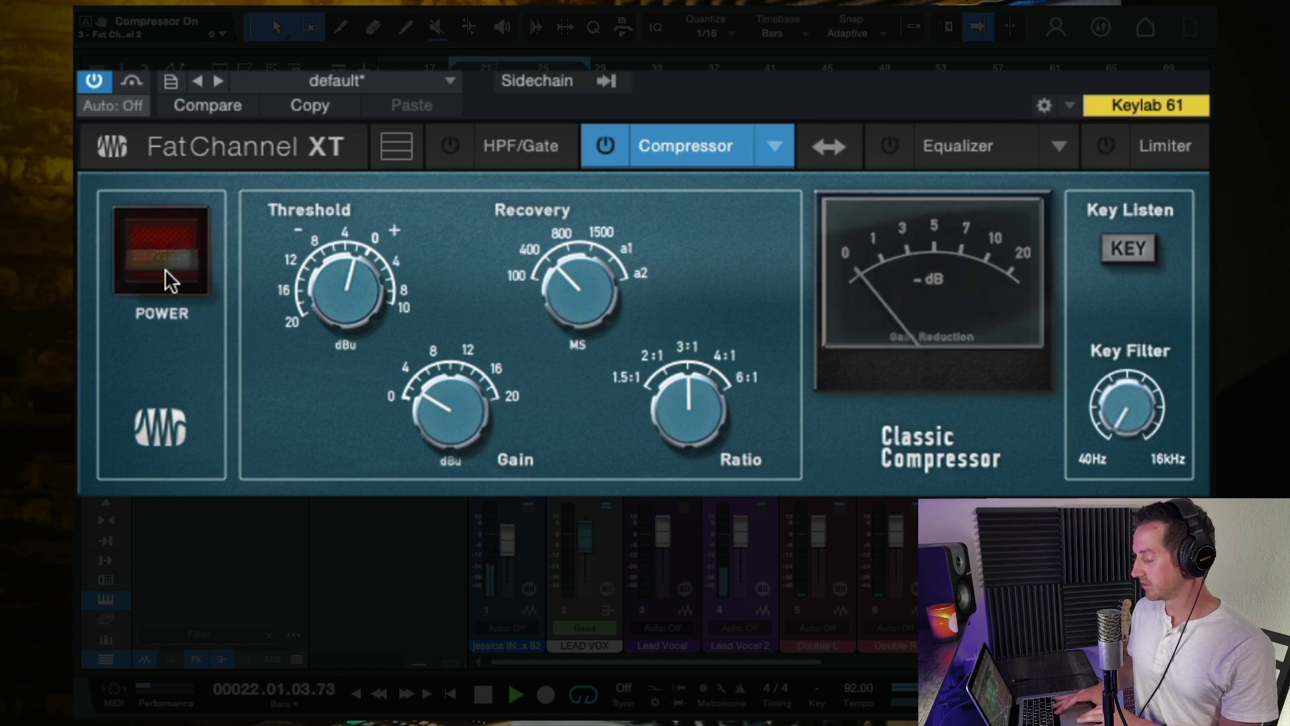
pyautogui.click(164, 269)
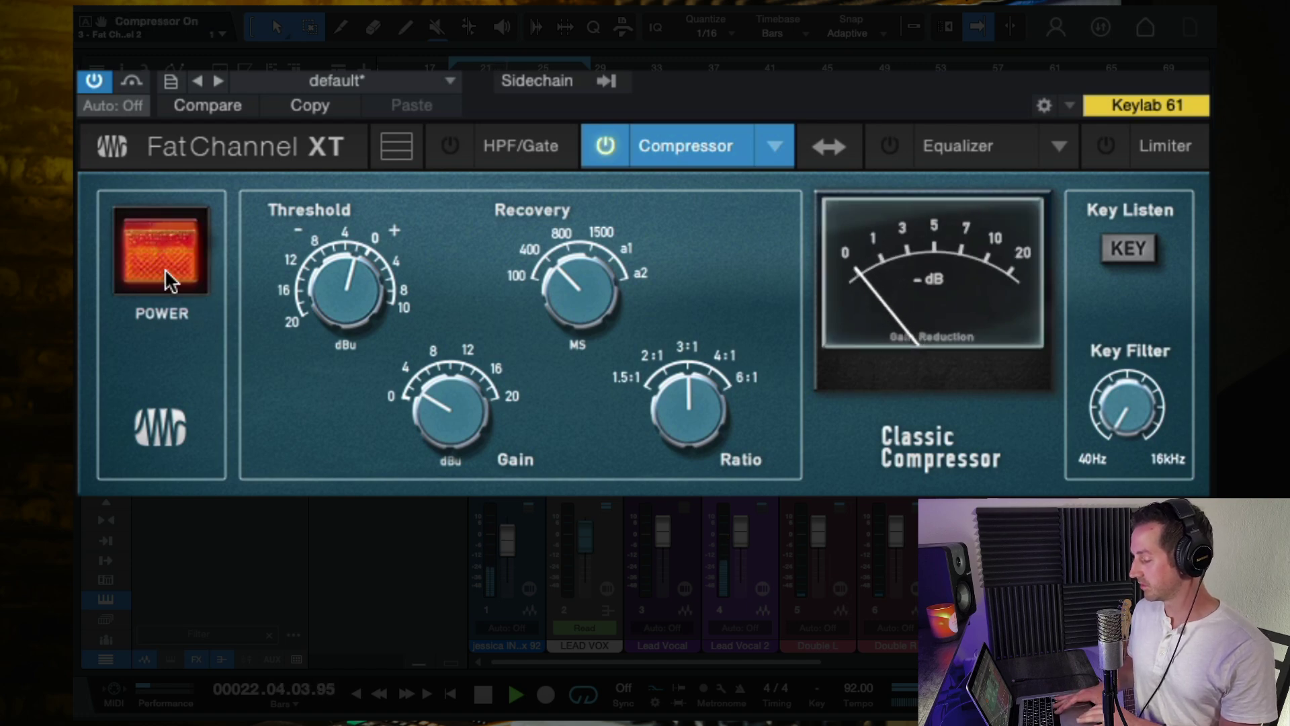
pyautogui.press('space')
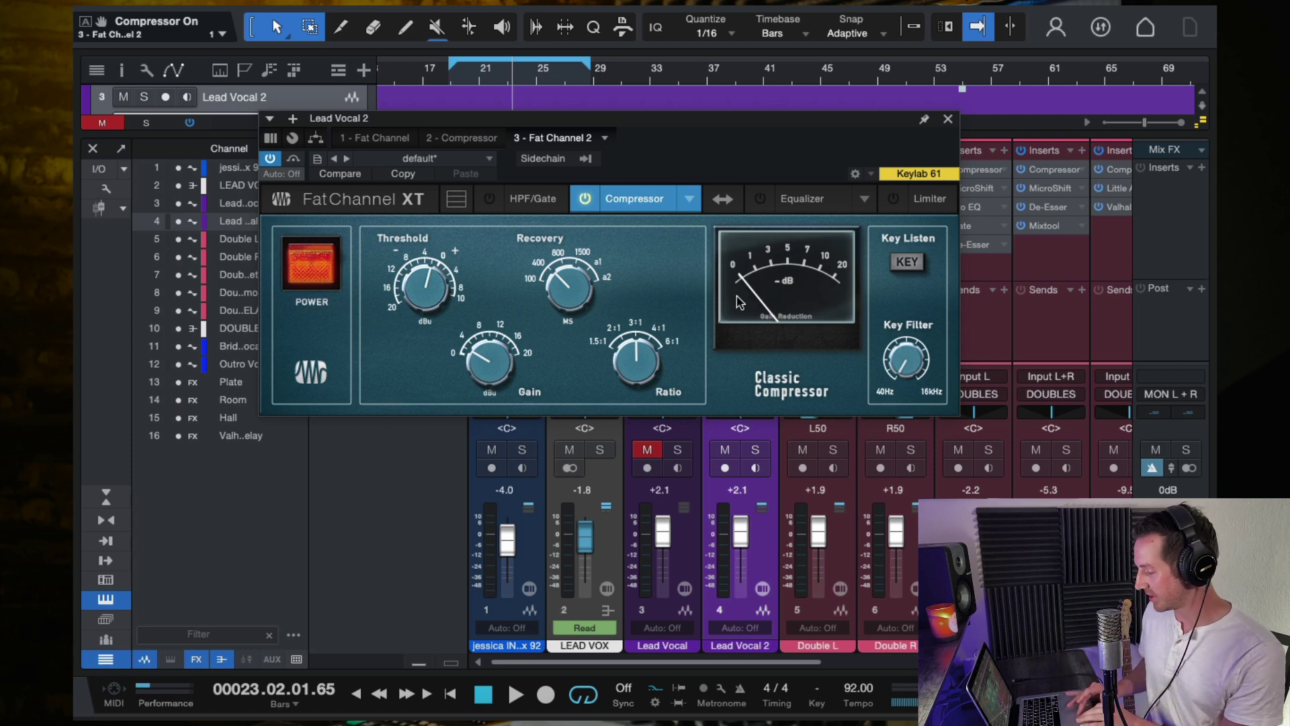
# Bypass Fat Channel 2 on Lead Vocal 2 and add a second stock Compressor insert
pyautogui.click(948, 119)
pyautogui.click(712, 207)
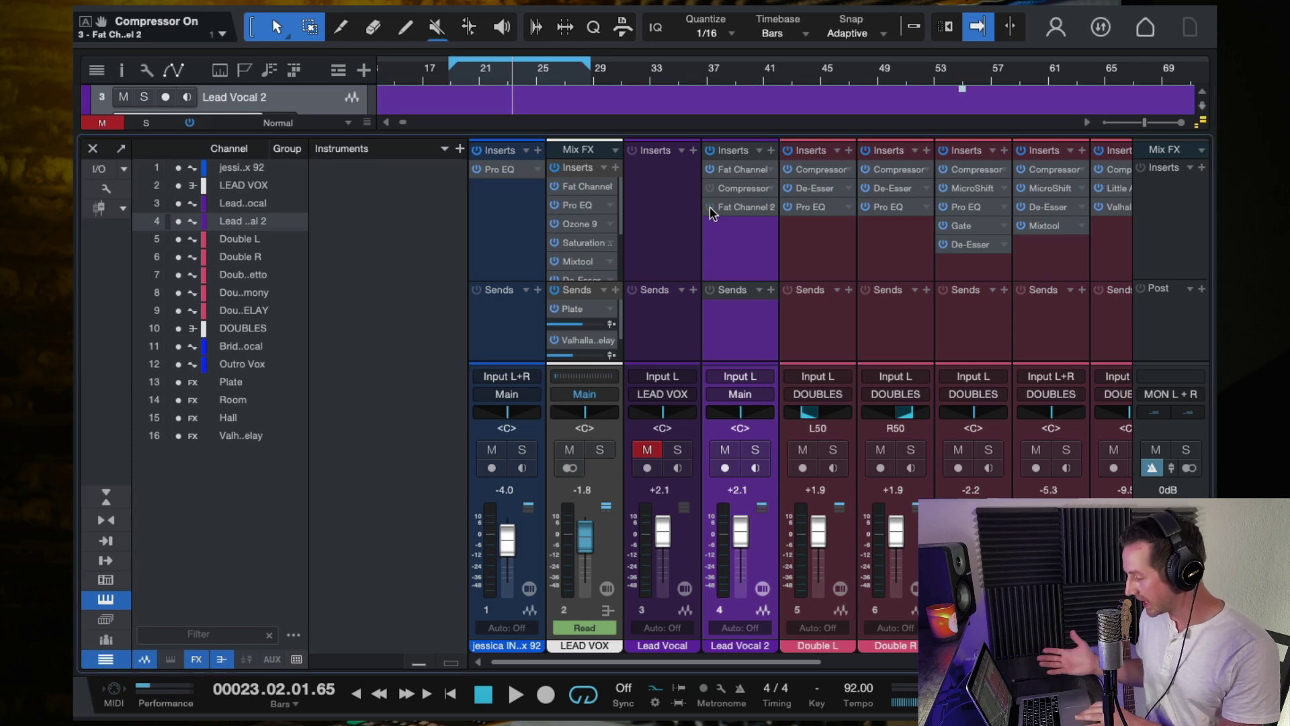
pyautogui.click(771, 150)
pyautogui.write('compres')
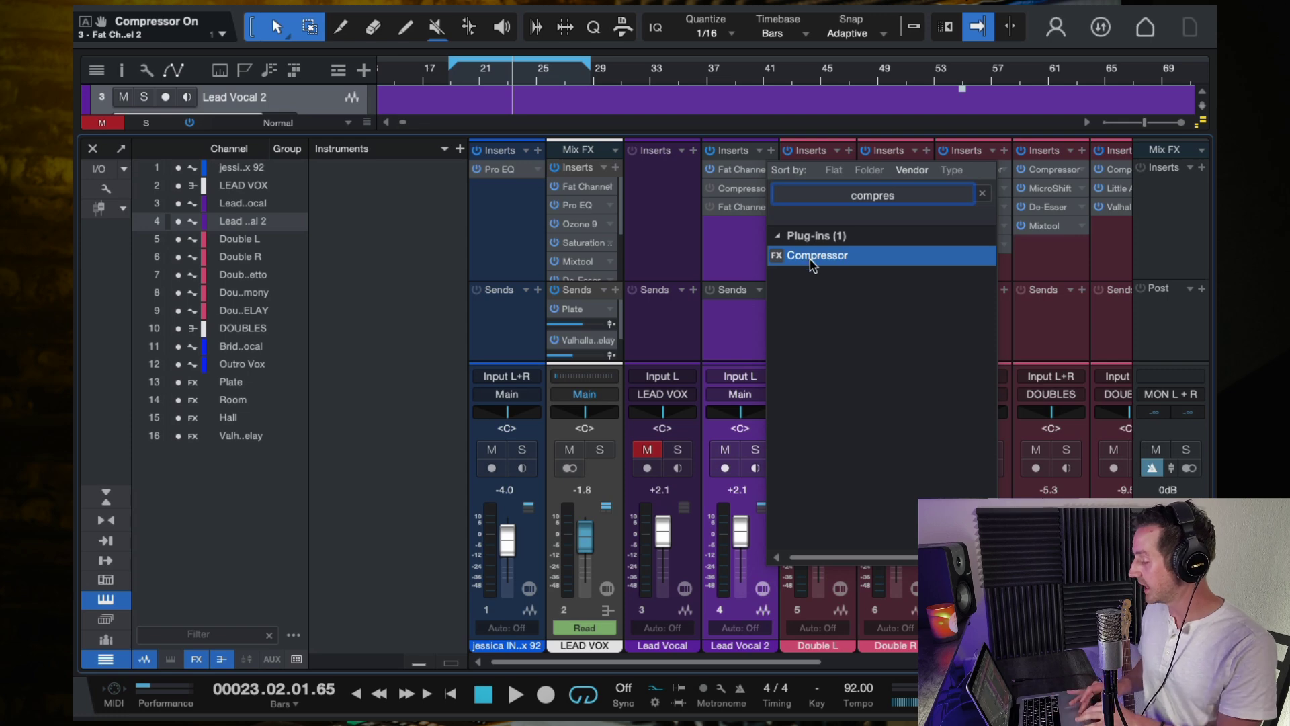
pyautogui.click(811, 259)
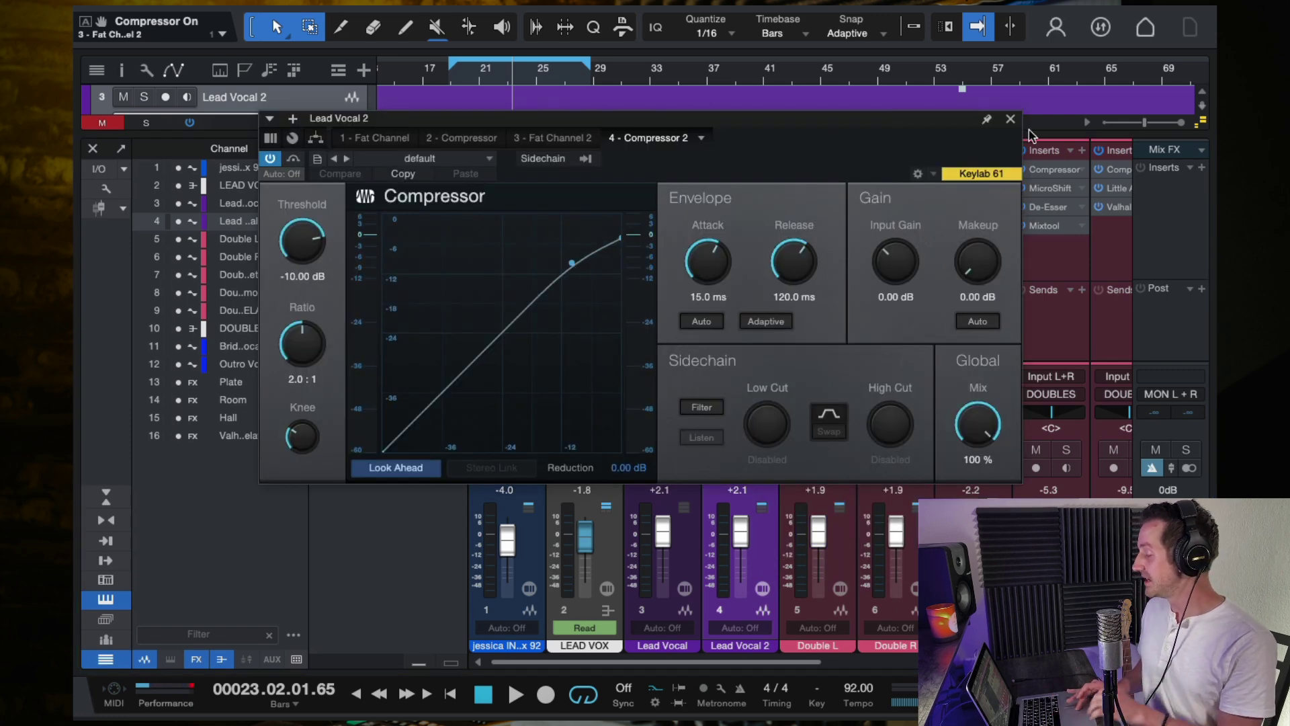
pyautogui.click(1010, 119)
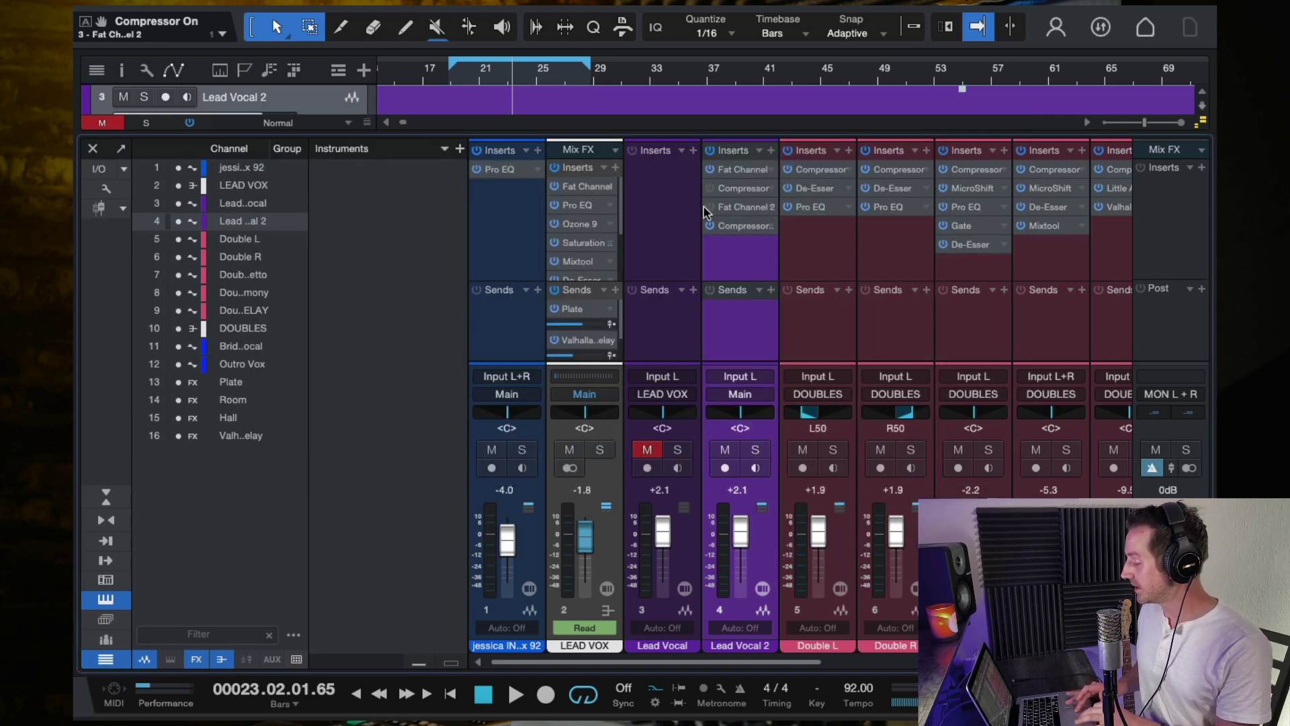
# Reopen Fat Channel 2 to review its Classic Compressor settings, and leave the insert bypassed
pyautogui.click(751, 207)
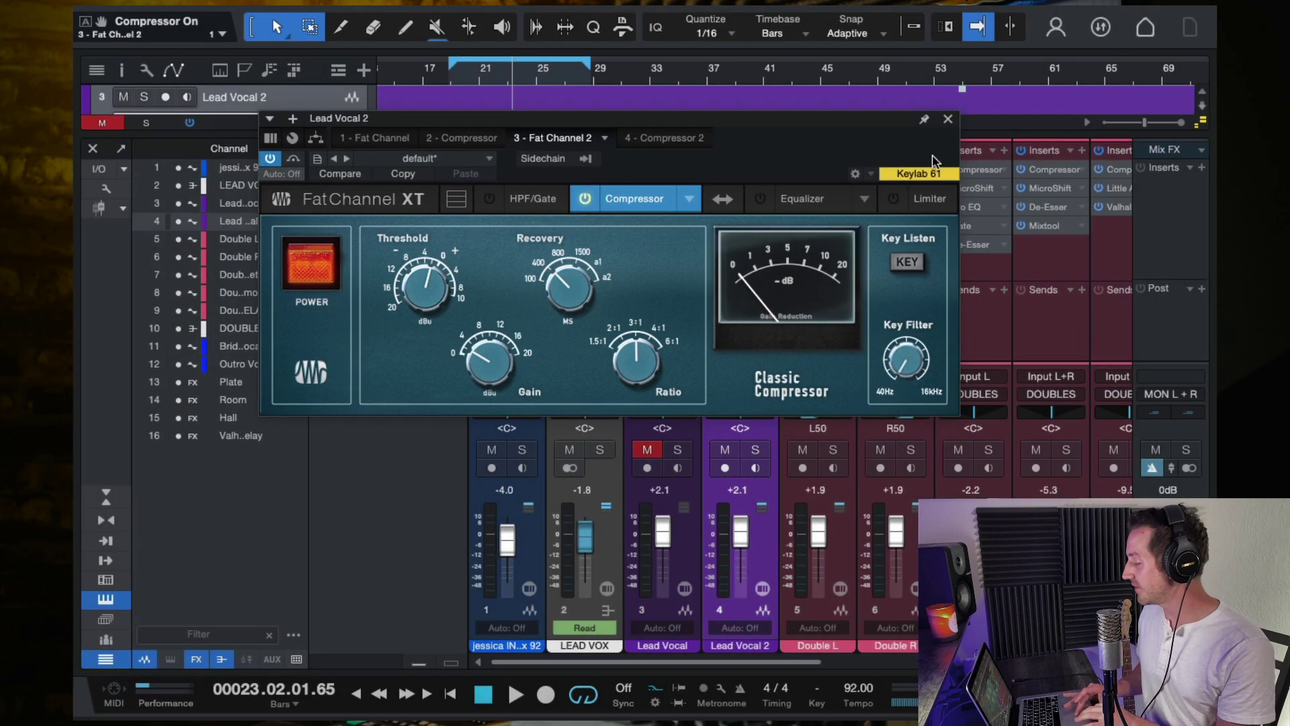
pyautogui.click(947, 121)
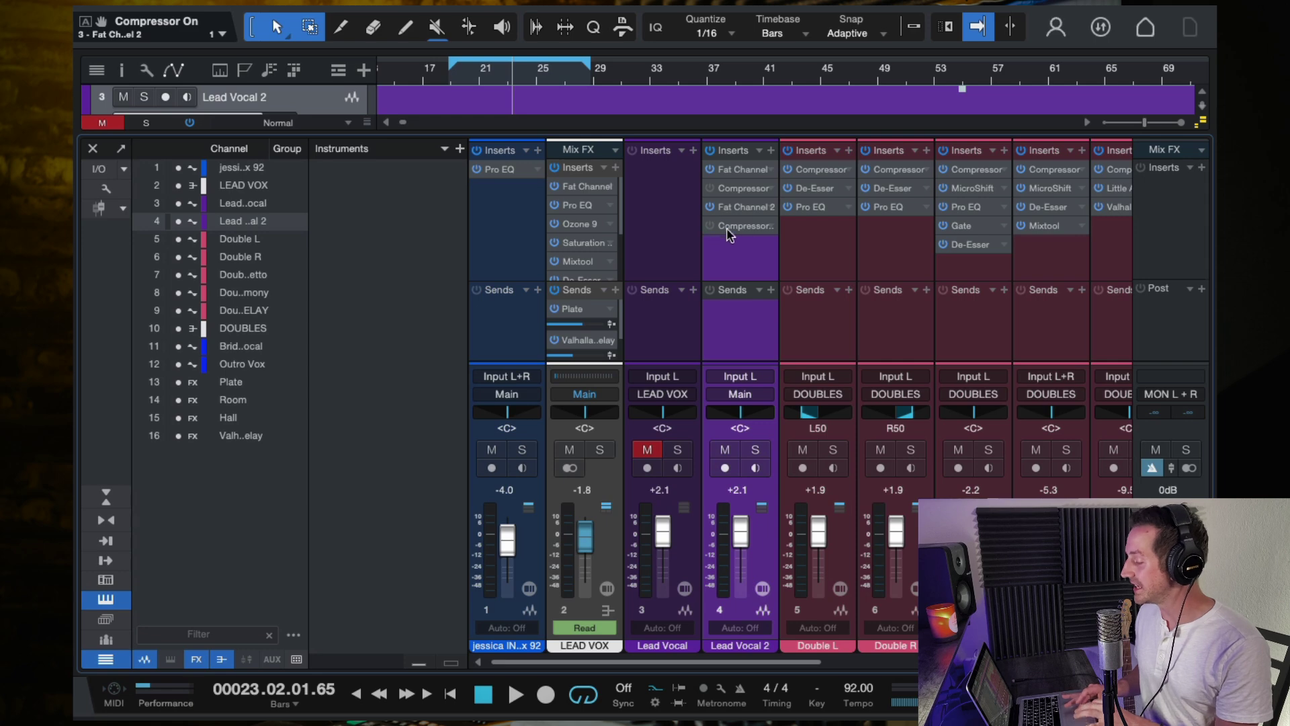
pyautogui.click(711, 206)
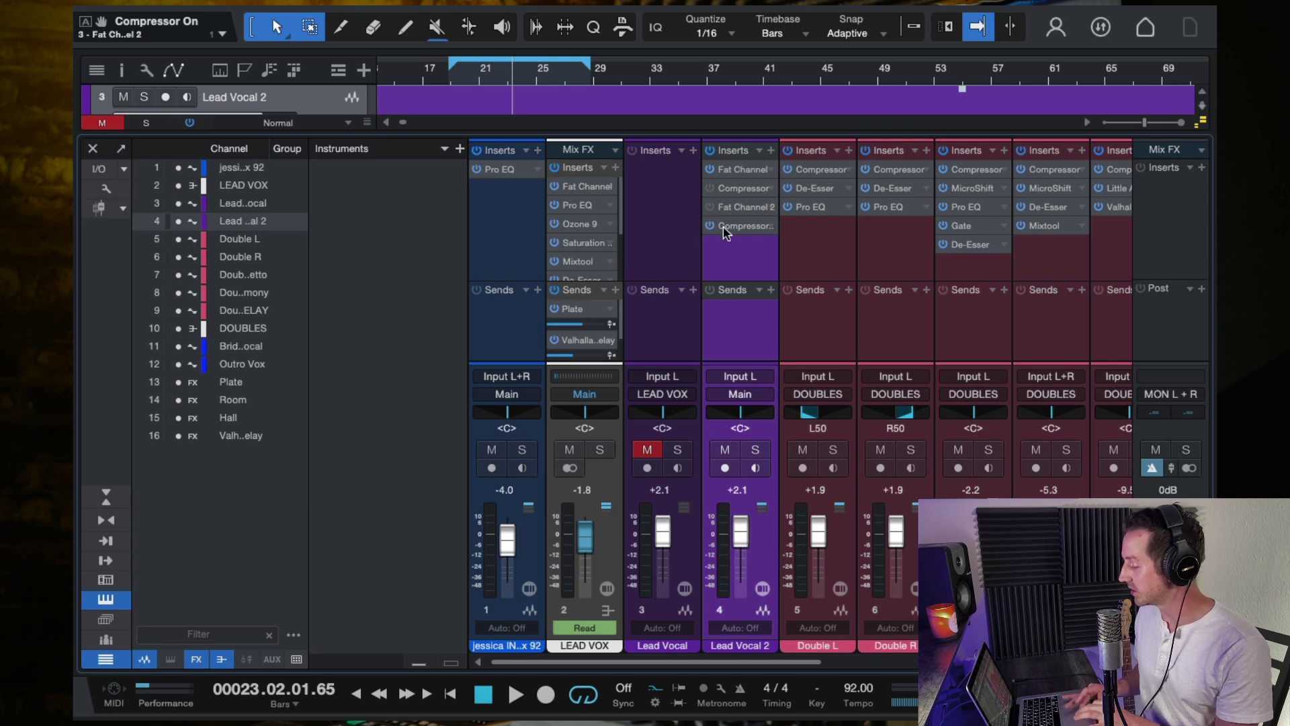
# Open Compressor 2 on Lead Vocal 2 and set its attack to 25.7 ms and release to 50.1 ms
pyautogui.click(738, 226)
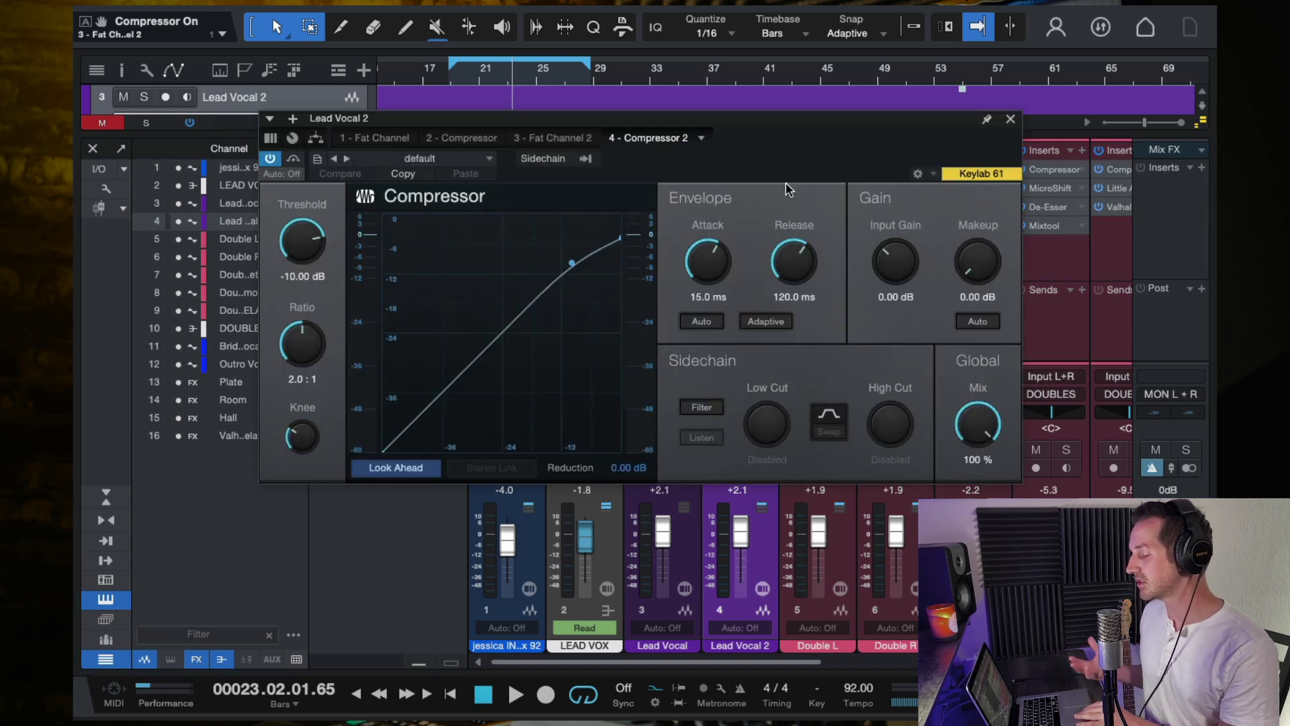
pyautogui.moveTo(702, 254); pyautogui.dragTo(754, 245)
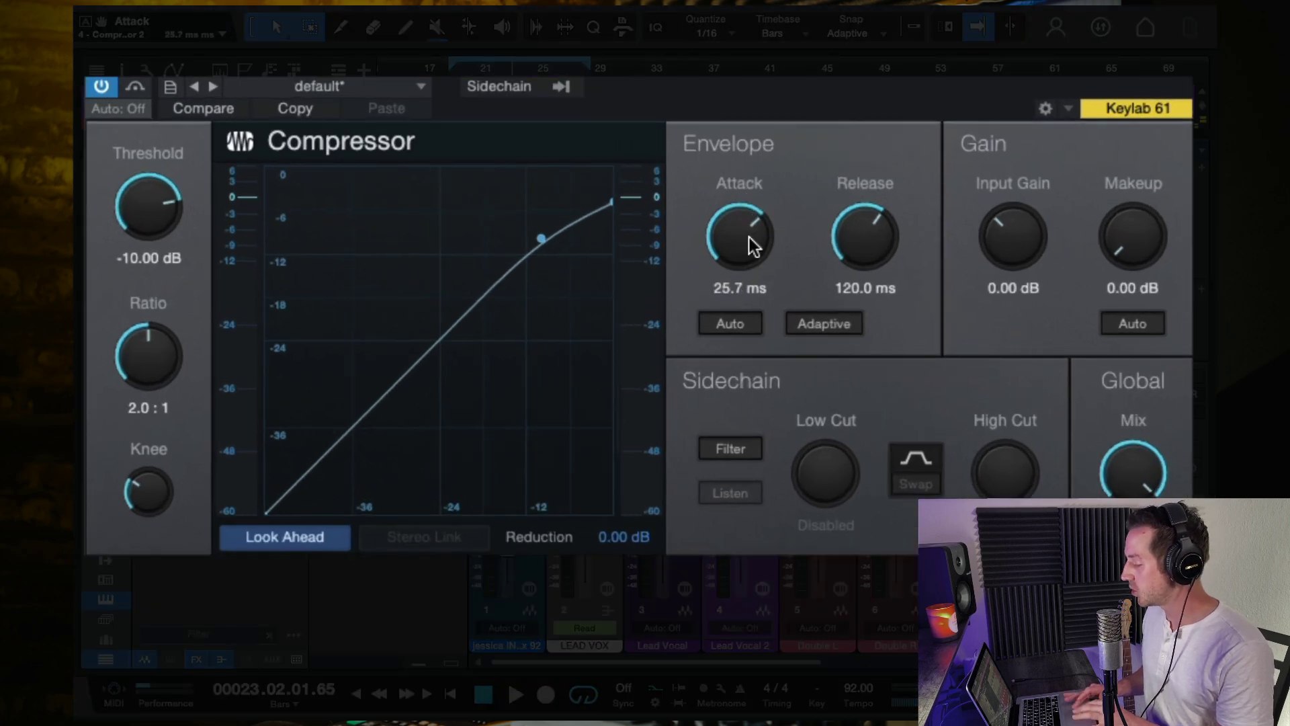
pyautogui.moveTo(866, 256)
pyautogui.mouseDown()
pyautogui.moveTo(864, 289)
pyautogui.moveTo(867, 263)
pyautogui.mouseUp()
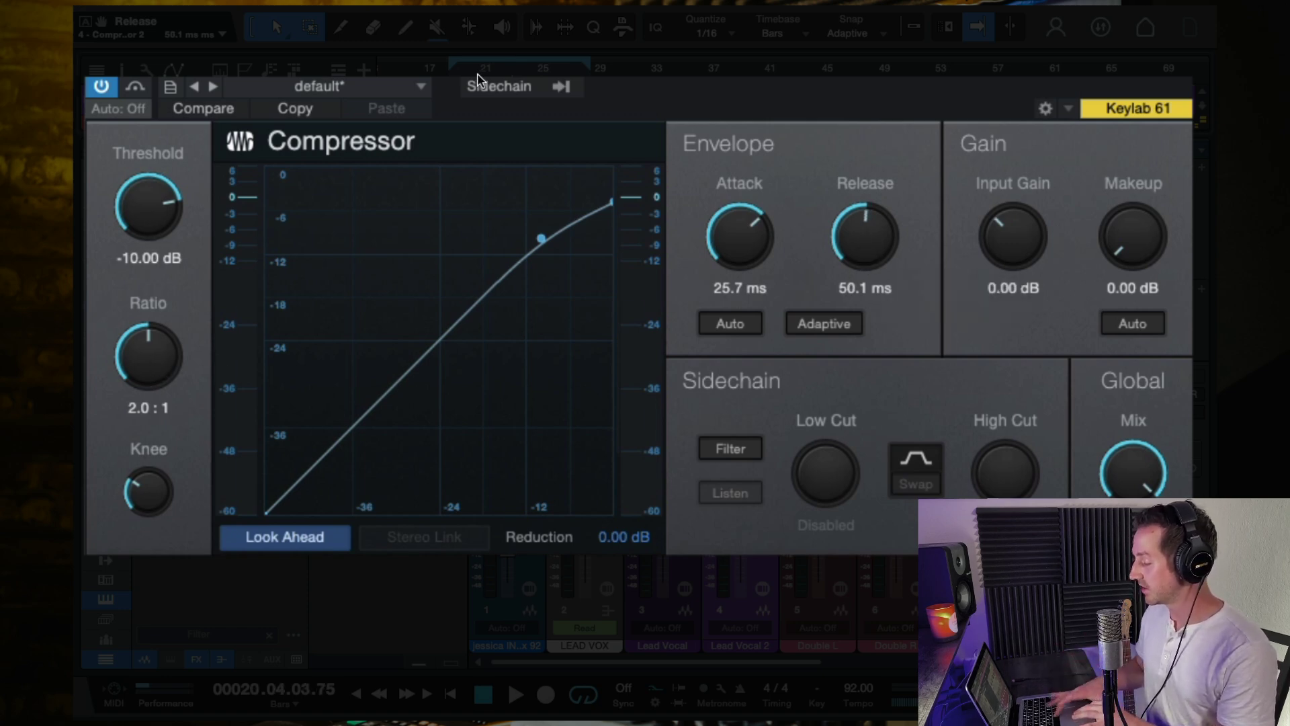
# Lower Compressor 2's threshold to -32.80 dB while playing the vocal from about bar 20
pyautogui.press('space')
pyautogui.moveTo(164, 202); pyautogui.dragTo(242, 203)
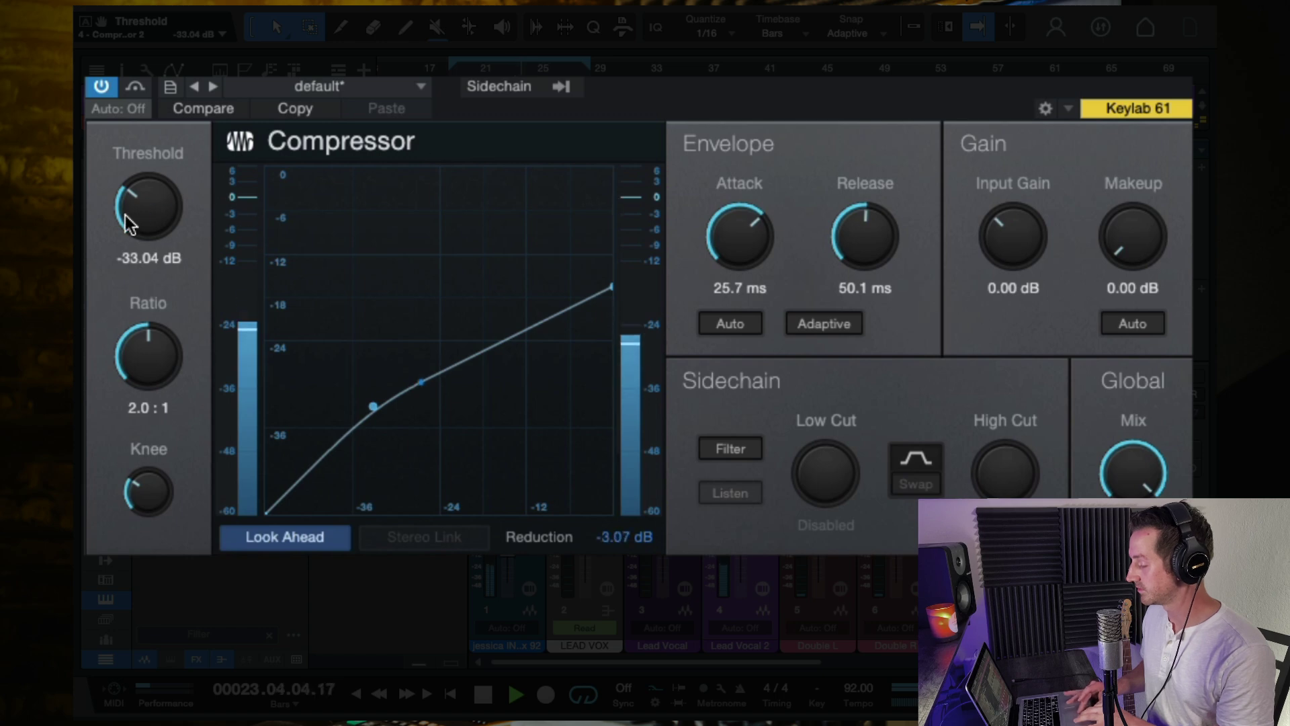
pyautogui.moveTo(163, 213); pyautogui.dragTo(162, 206)
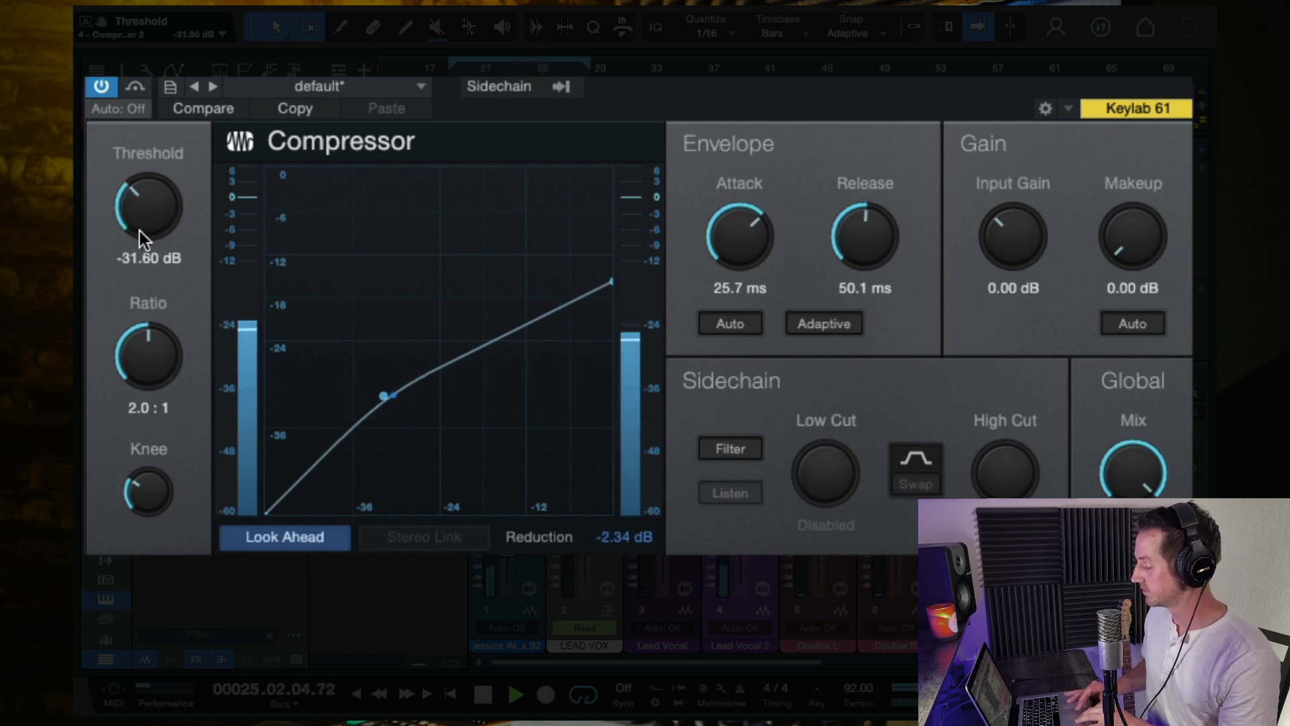
pyautogui.moveTo(139, 231); pyautogui.dragTo(166, 227)
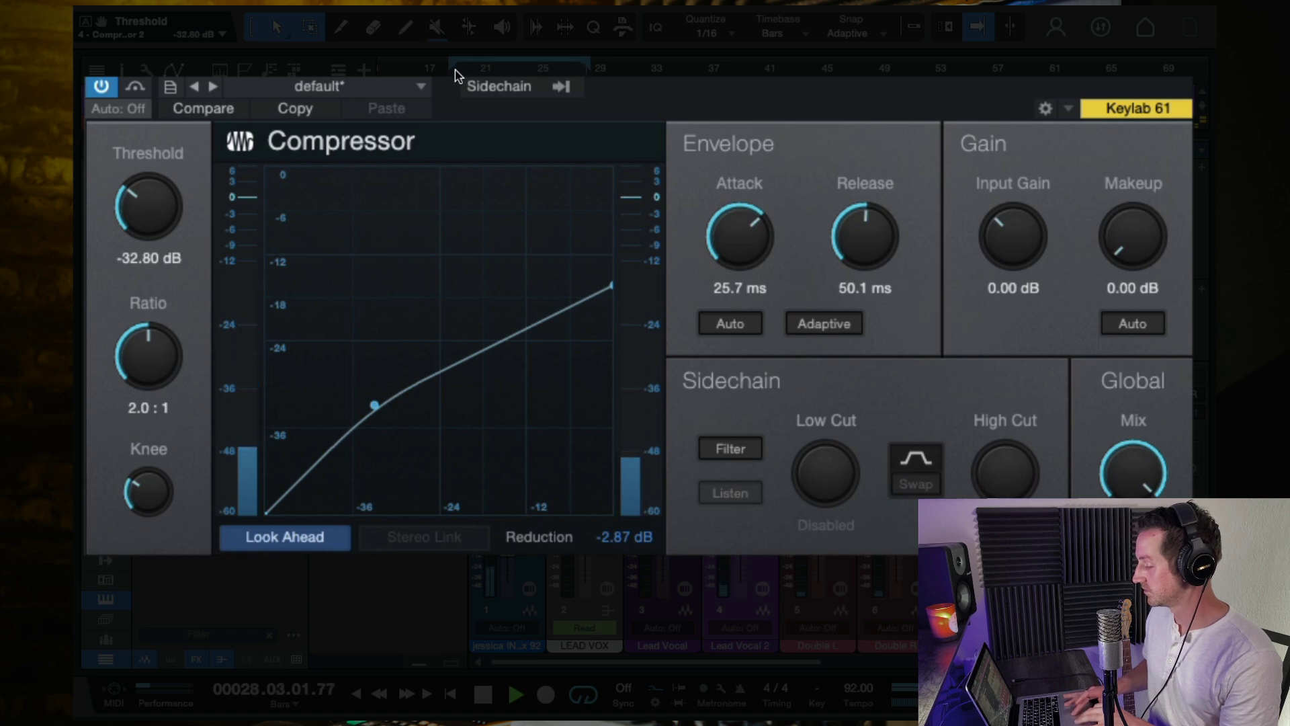
# Compare Compressor 2 bypassed and active, raise its makeup gain to 0.72 dB, and stop playback
pyautogui.click(101, 86)
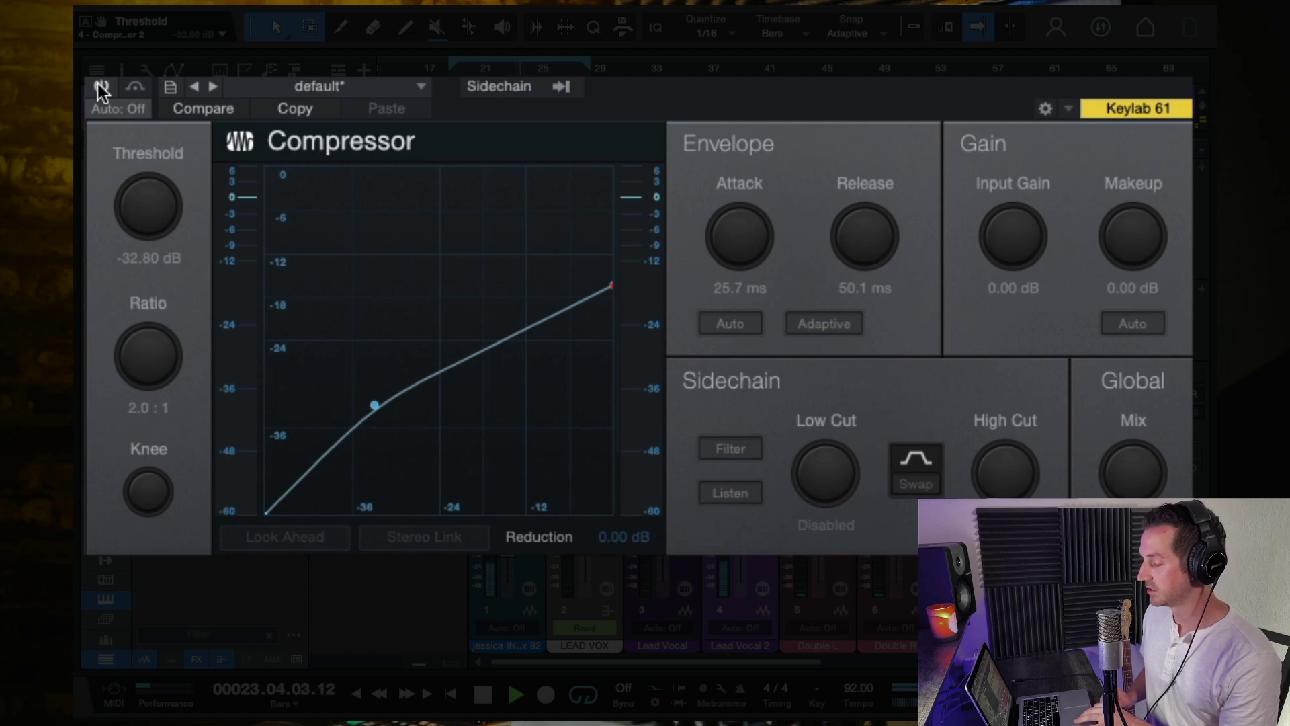
pyautogui.click(100, 87)
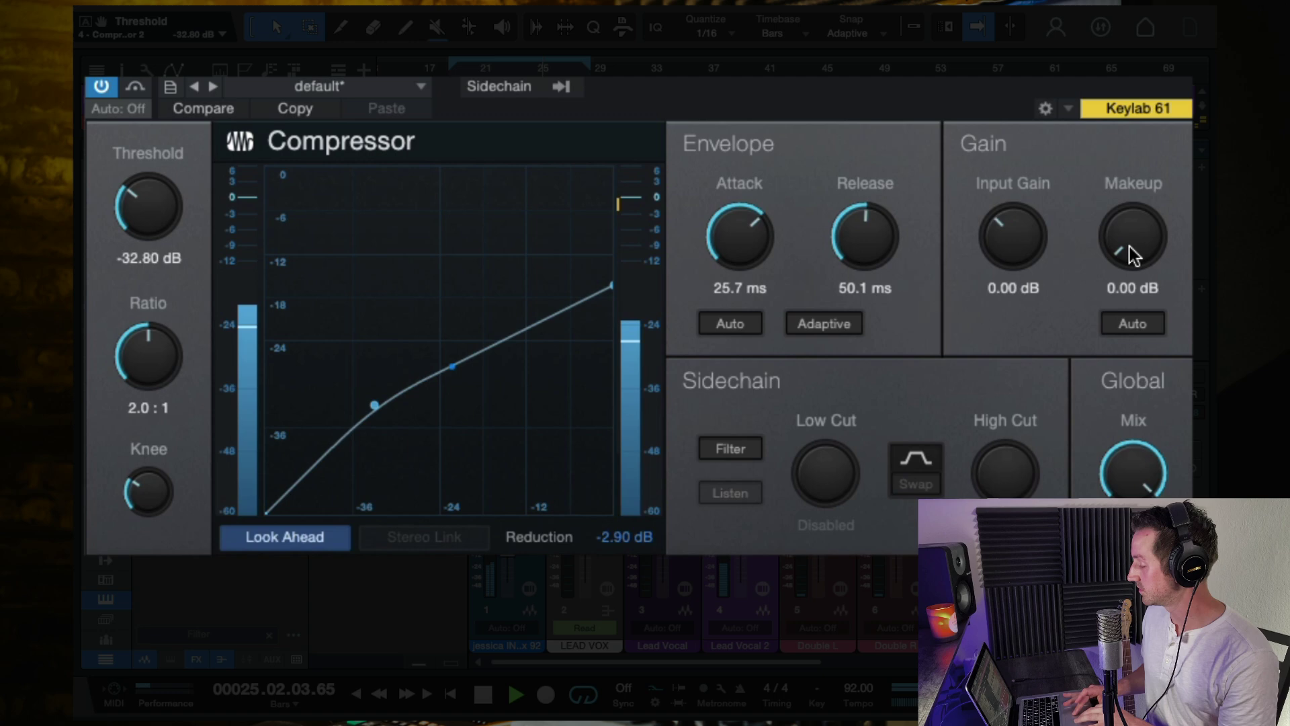
pyautogui.moveTo(1130, 243); pyautogui.dragTo(1130, 239)
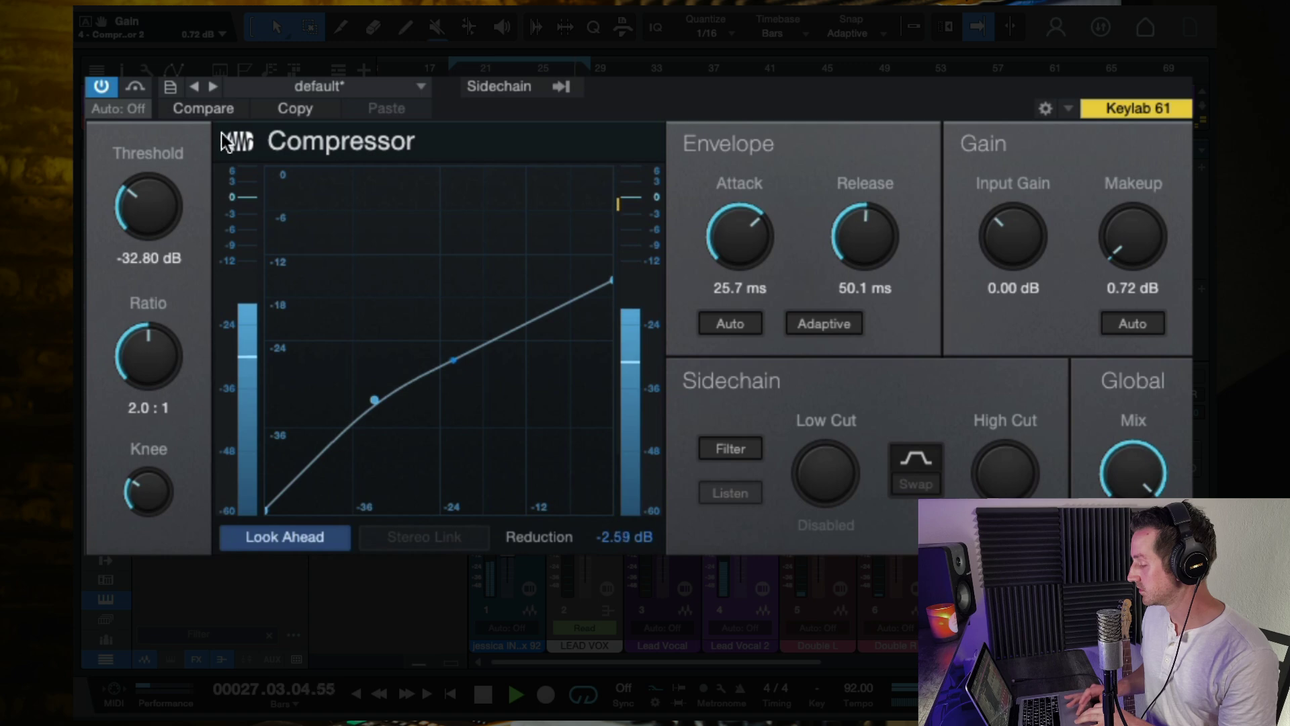
pyautogui.press('space')
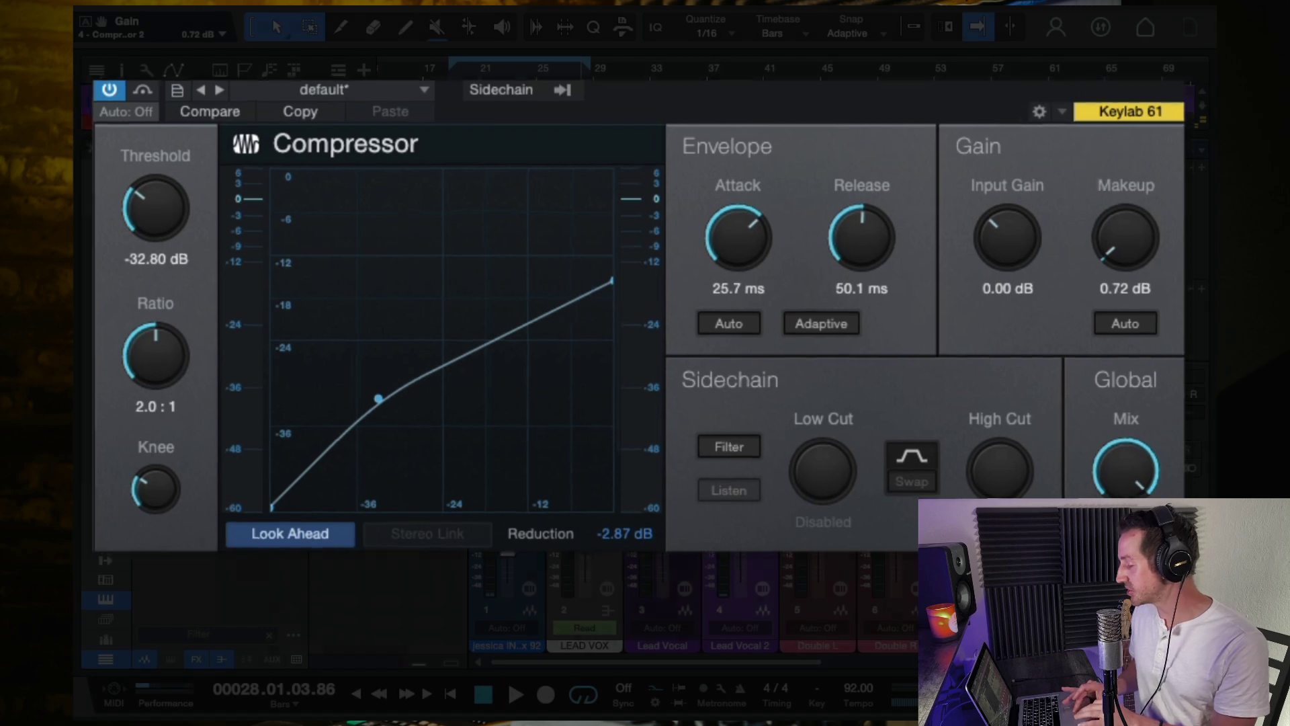
# Activate Fat Channel 2 on Lead Vocal 2, play the vocal from about bar 19, and open its Classic Compressor
pyautogui.press('super+w')
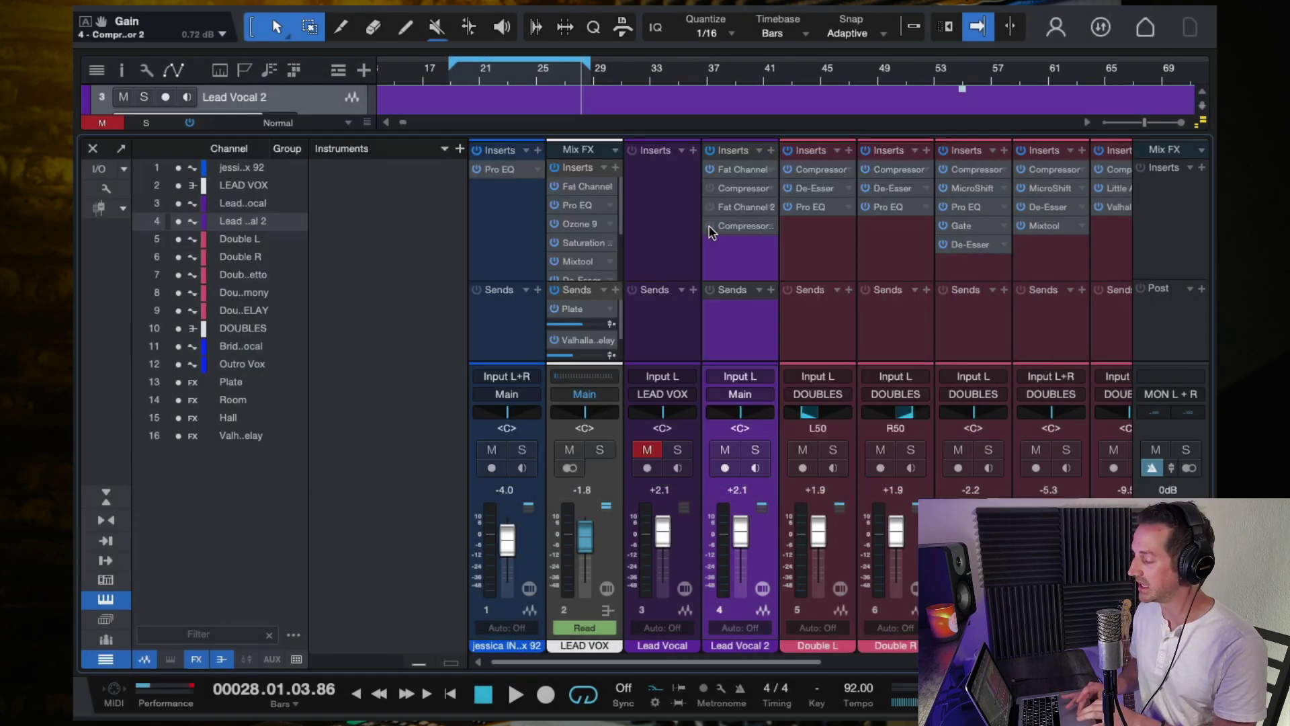
pyautogui.click(710, 207)
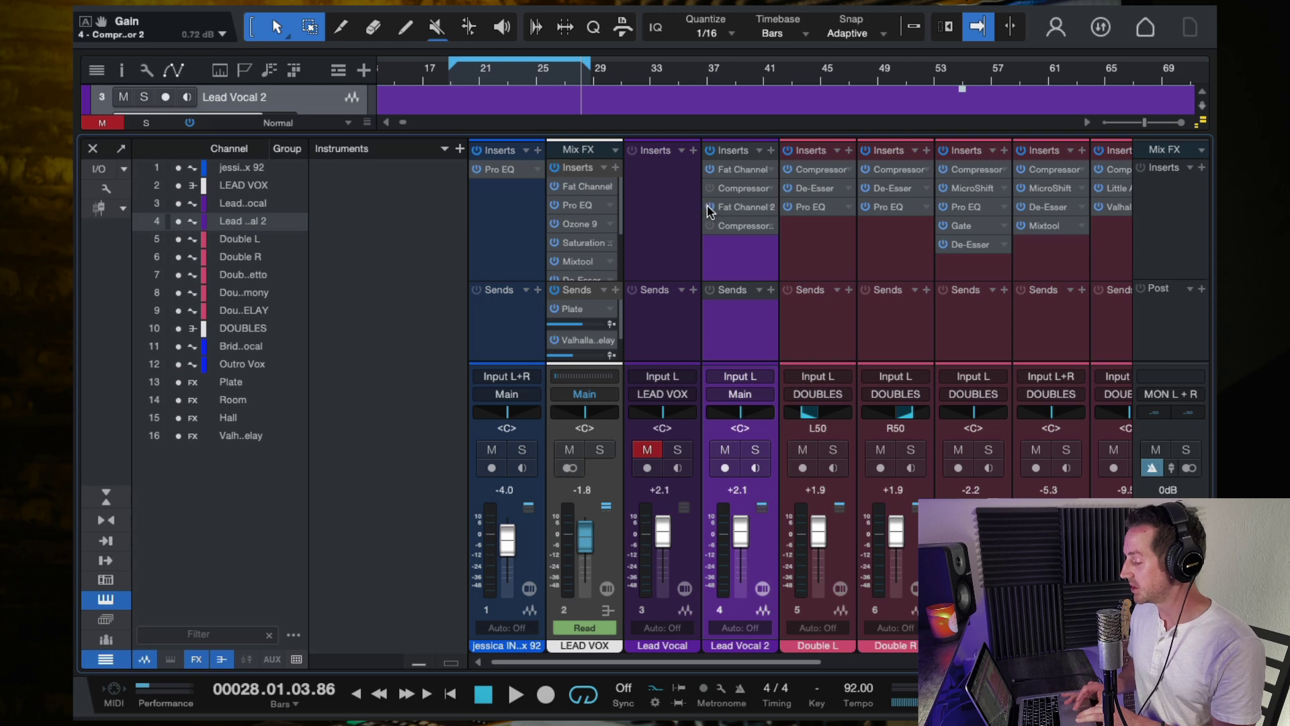
pyautogui.click(459, 79)
pyautogui.press('space')
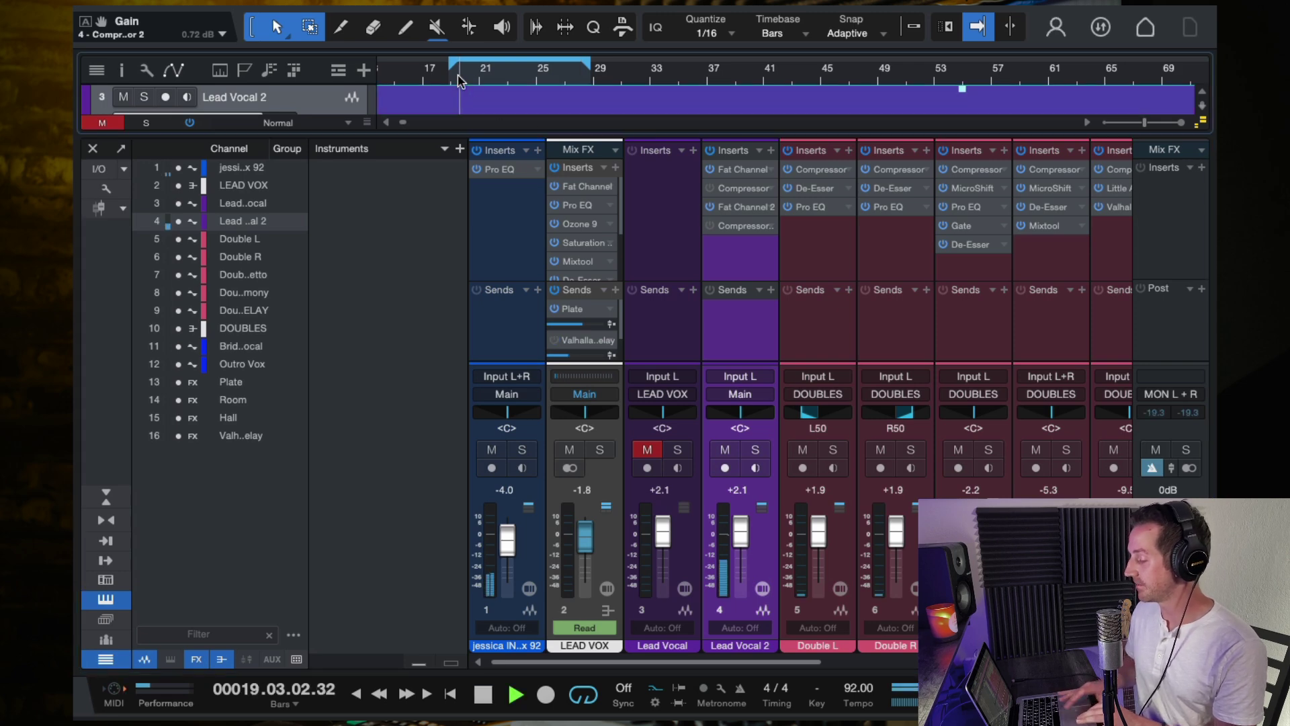
pyautogui.click(725, 207)
pyautogui.press('space')
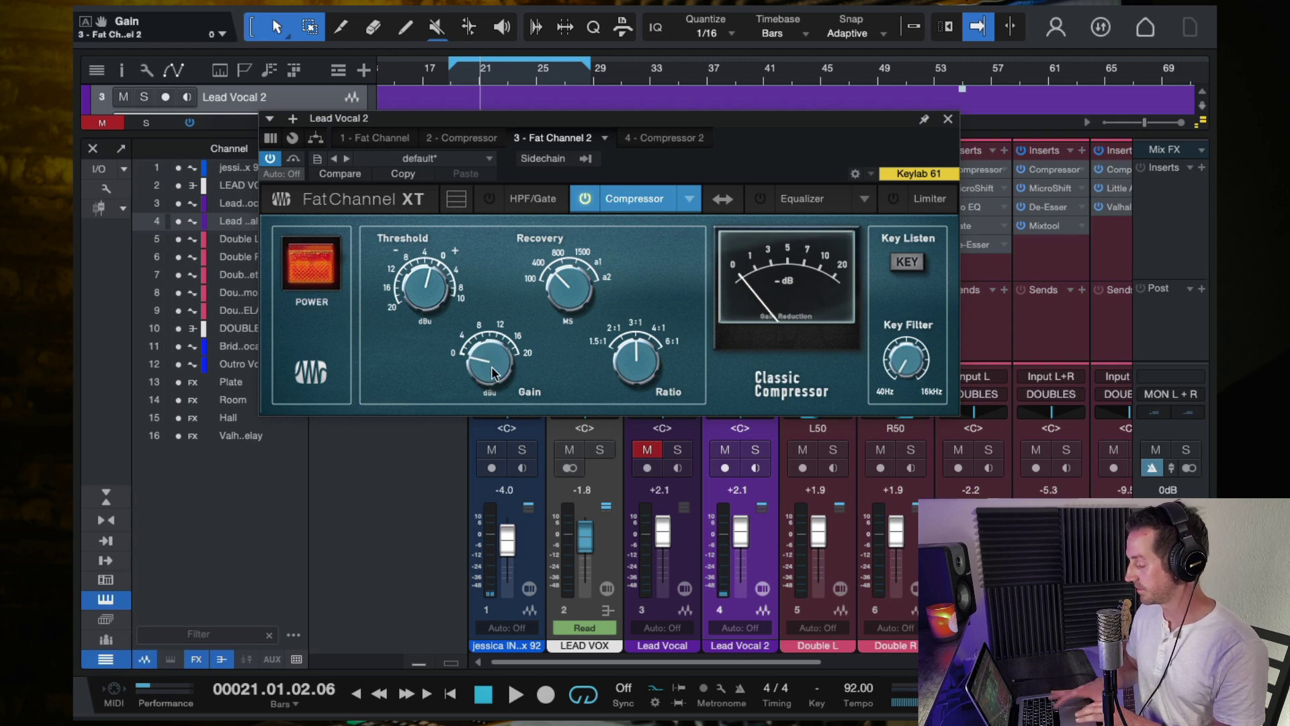
# Compare the Classic Compressor powered off and on during playback, stop playback, and bypass Fat Channel 2
pyautogui.press('space')
pyautogui.click(312, 278)
pyautogui.click(312, 278)
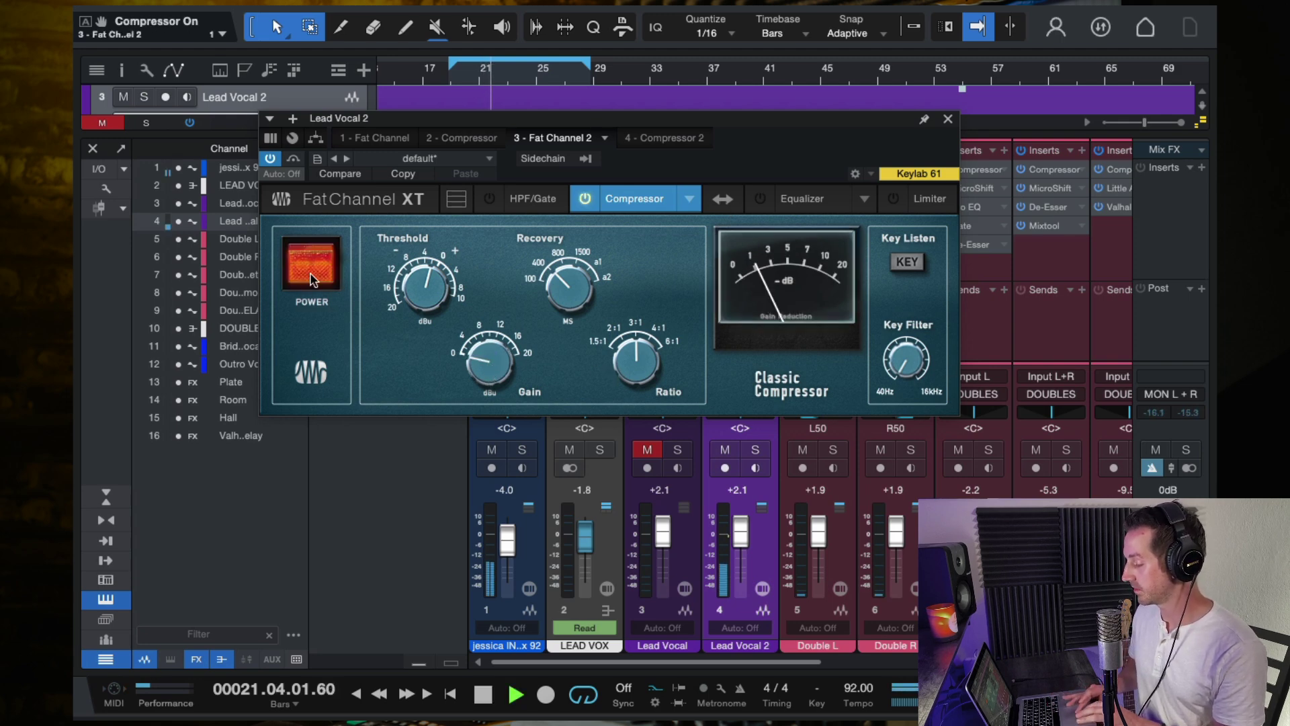
pyautogui.click(946, 120)
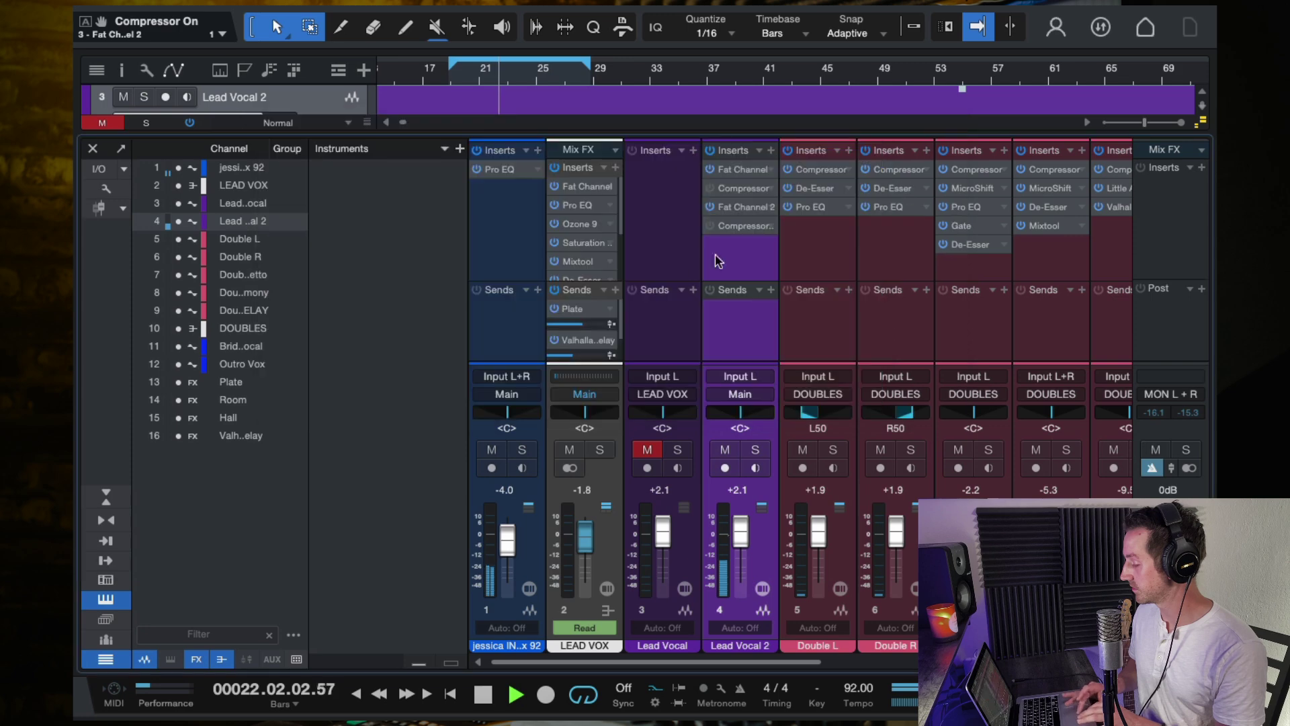
pyautogui.press('space')
pyautogui.click(709, 207)
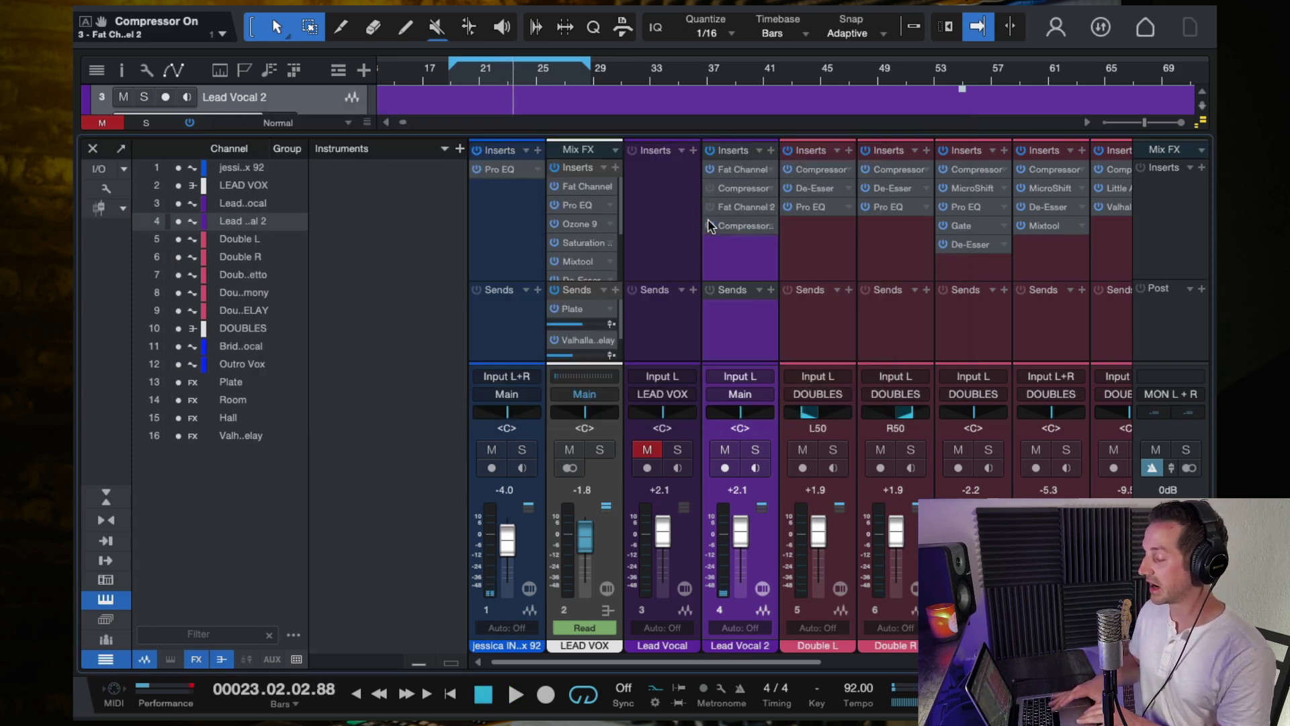
# Play the vocal with Compressor 2 active on Lead Vocal 2 and review its settings and gain reduction
pyautogui.press('space')
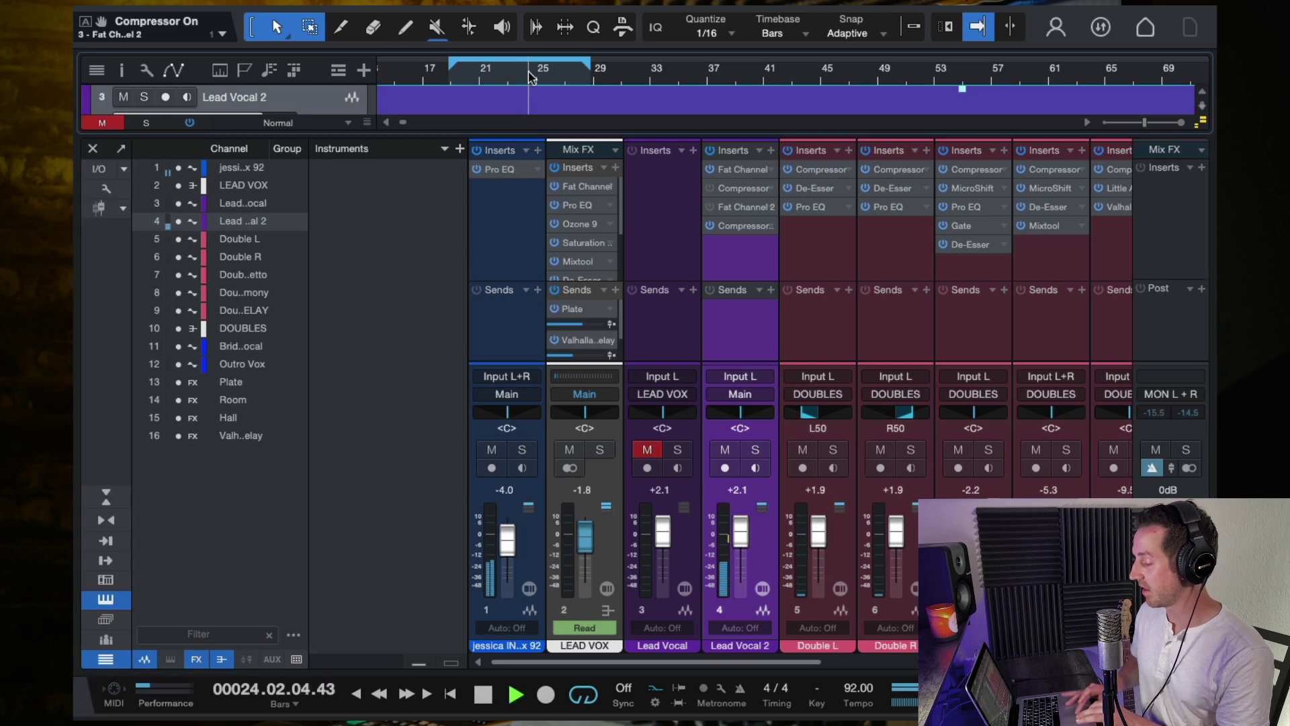
pyautogui.click(758, 226)
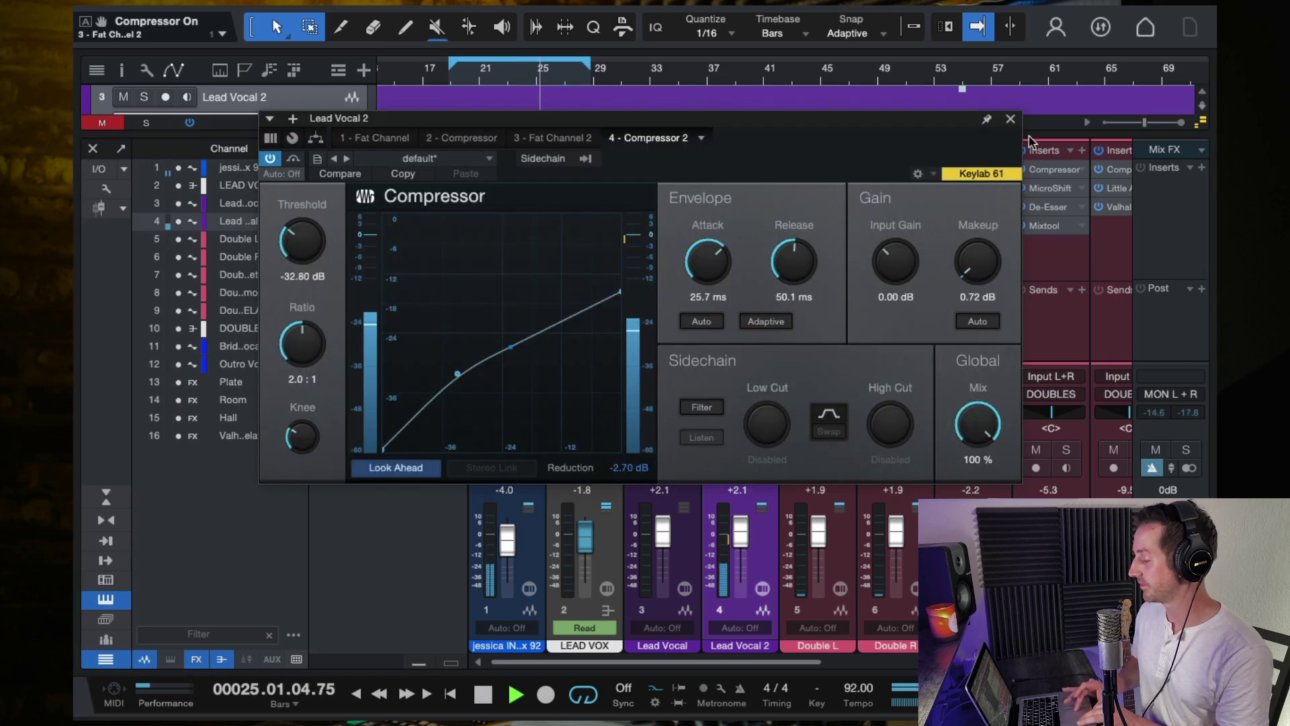
pyautogui.click(1010, 119)
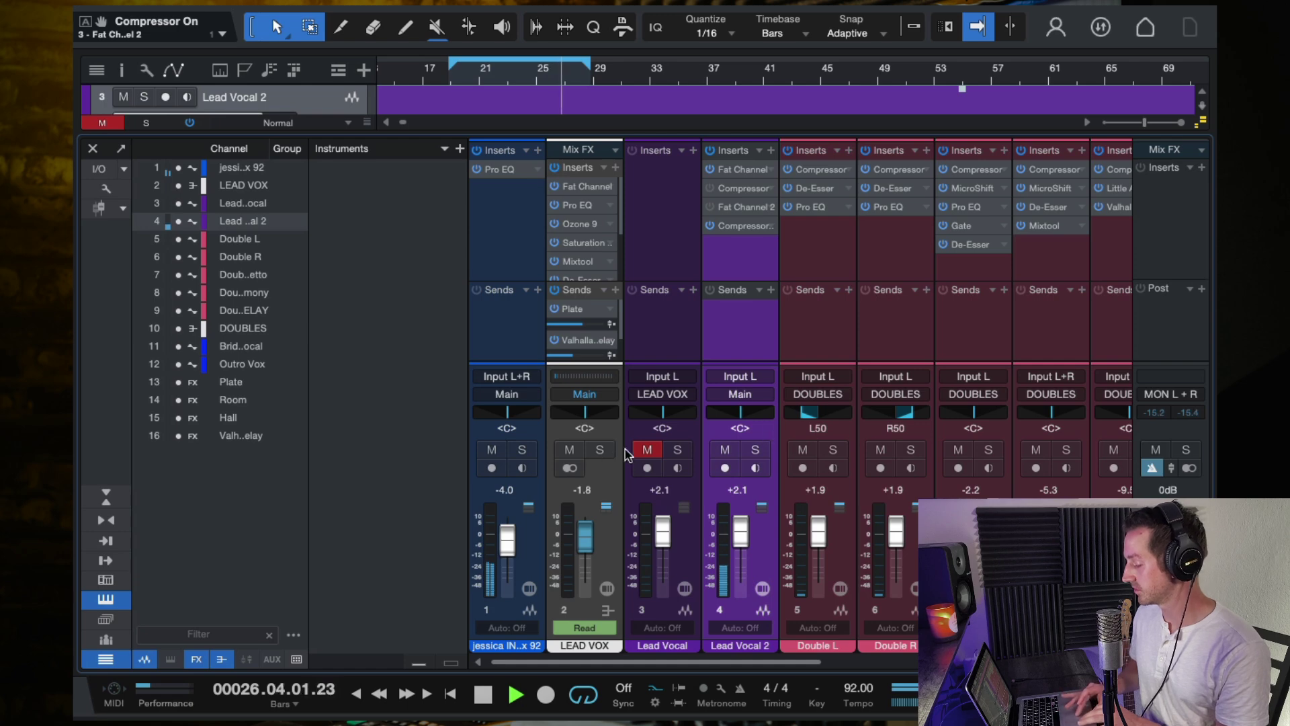
# Set the LEAD VOX fader to -1.2 dB and the Lead Vocal 2 fader to +2.5 dB, with playback stopped
pyautogui.keyDown('alt'); pyautogui.click(585, 538); pyautogui.keyUp('alt')
pyautogui.press('space')
pyautogui.moveTo(739, 535); pyautogui.dragTo(737, 532)
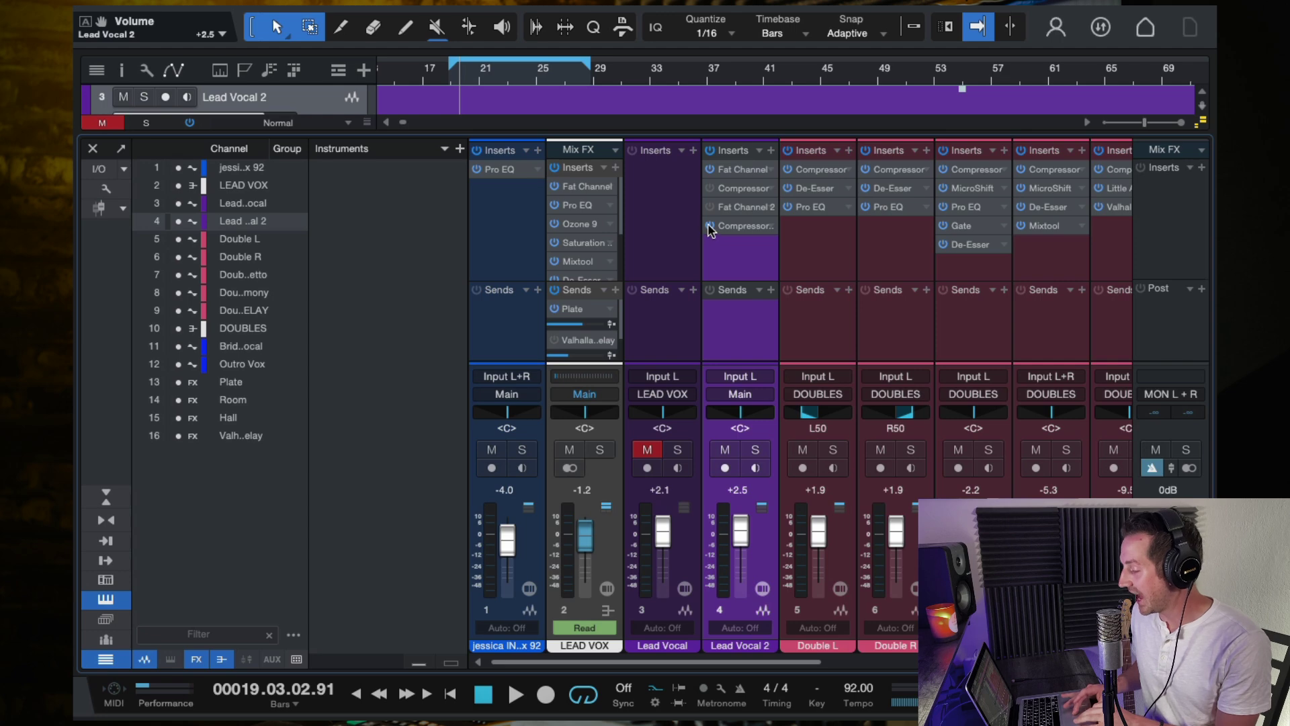
# Review the bypassed Fat Channel 2's Classic Compressor controls on Lead Vocal 2, and close the plug-in window
pyautogui.click(739, 208)
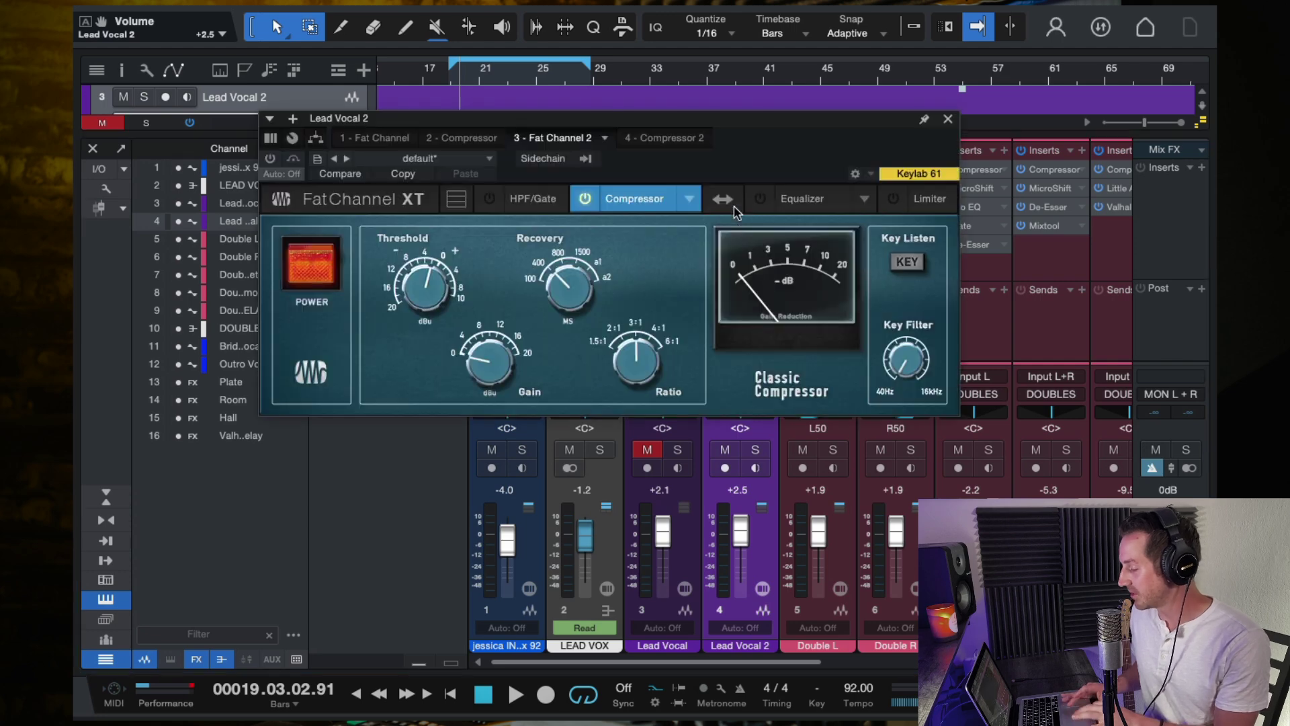
pyautogui.click(948, 120)
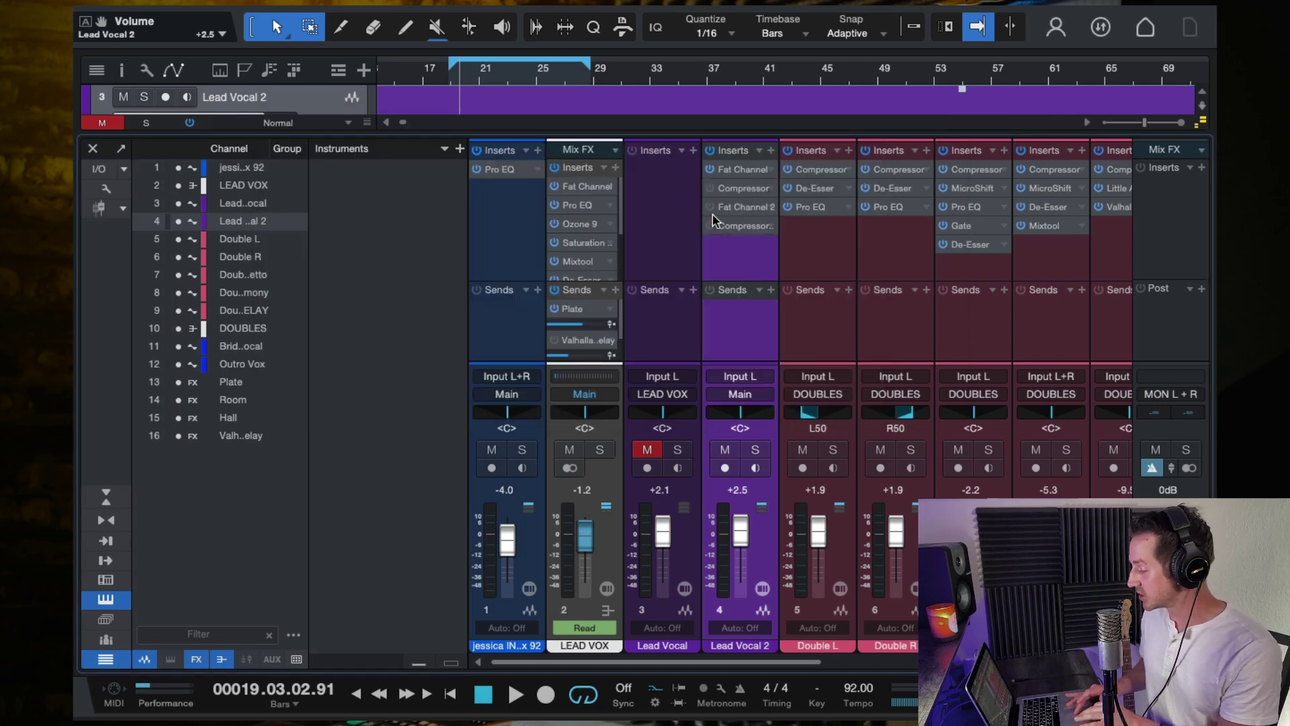